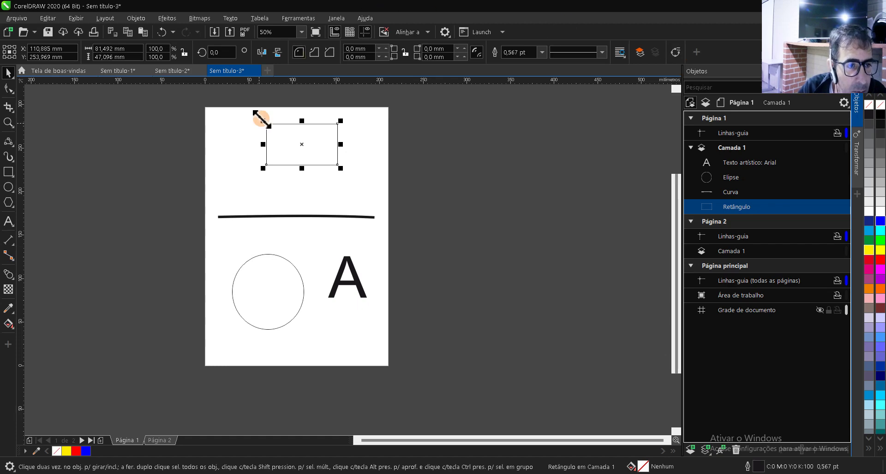
# Check which object commands are available for the thick line, and select the rectangle for comparison
pyautogui.click(44, 105)
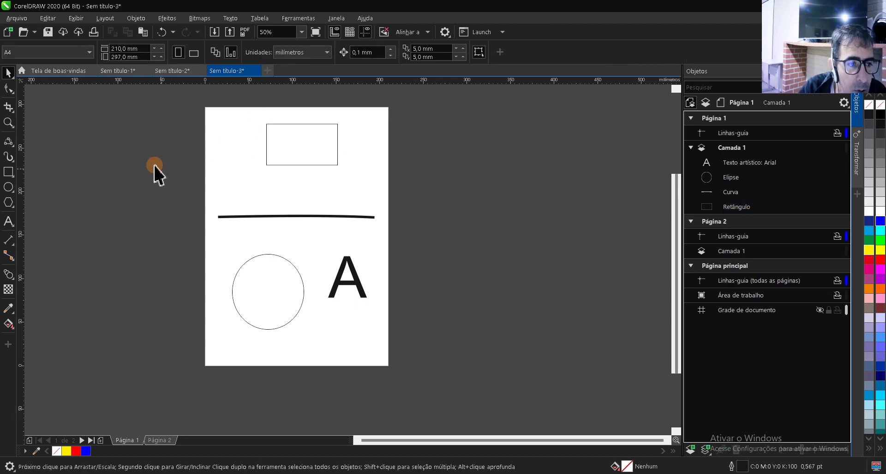
pyautogui.click(245, 217)
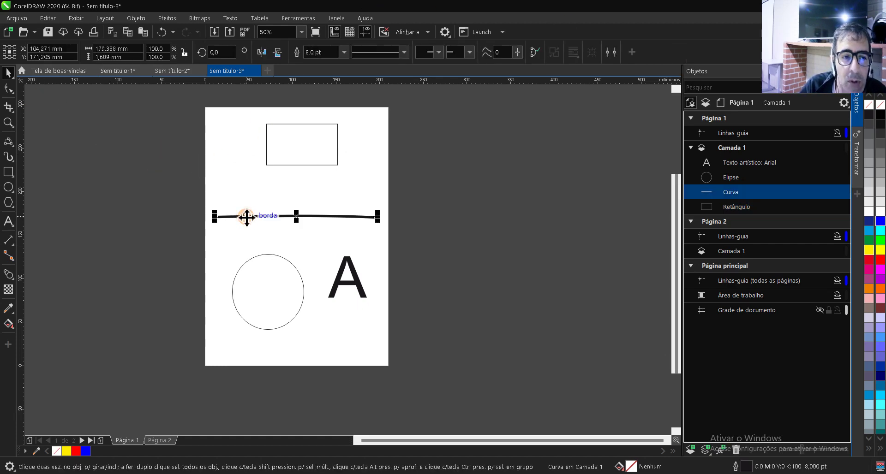
pyautogui.click(136, 18)
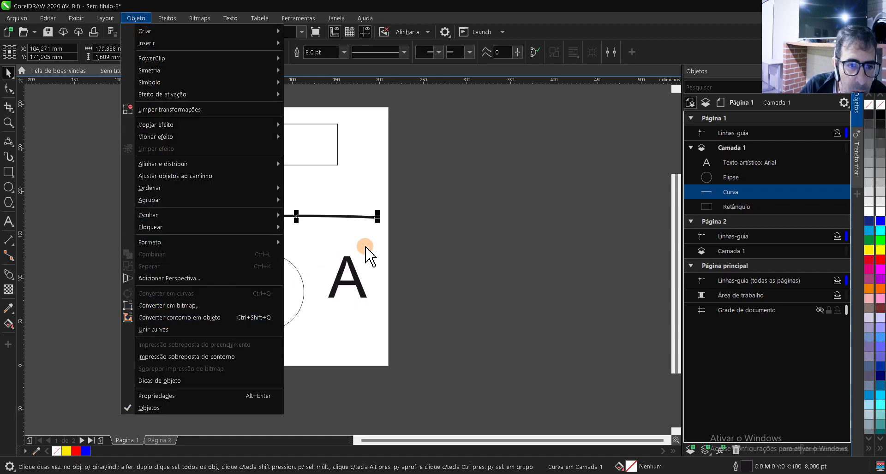
pyautogui.click(368, 184)
pyautogui.click(338, 159)
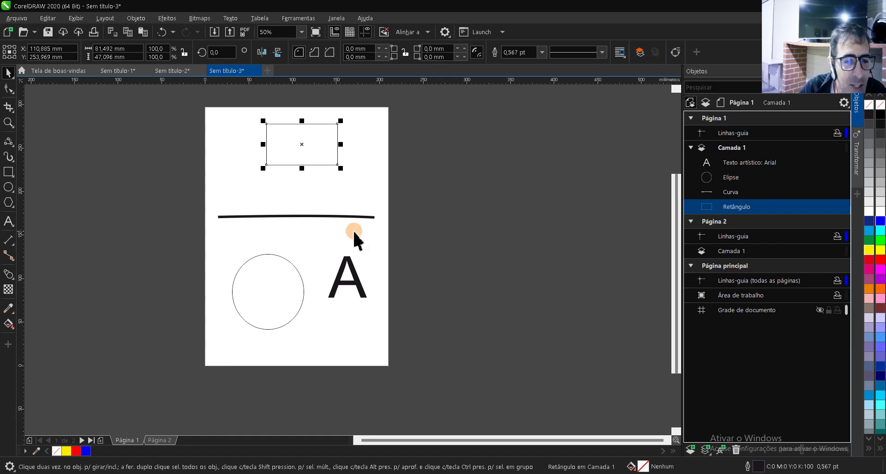
# Examine the thick line's 8 pt outline up close and within the whole page
pyautogui.click(221, 216)
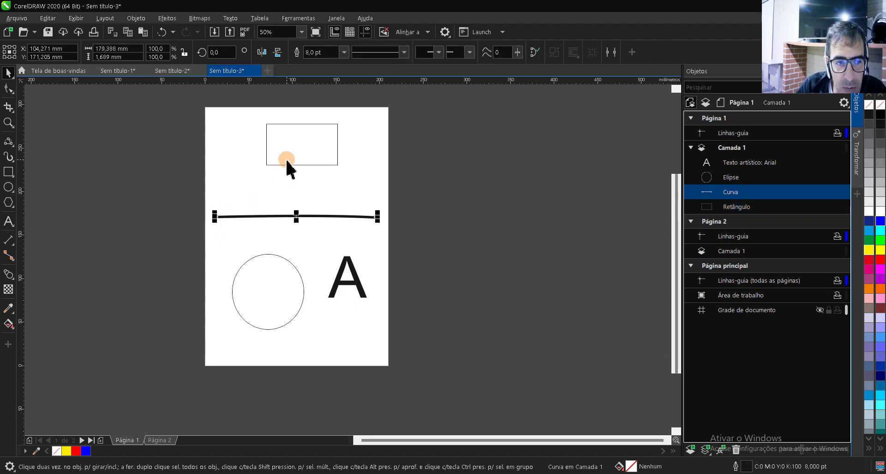
pyautogui.scroll(1, 287, 169)
pyautogui.scroll(1, 308, 274)
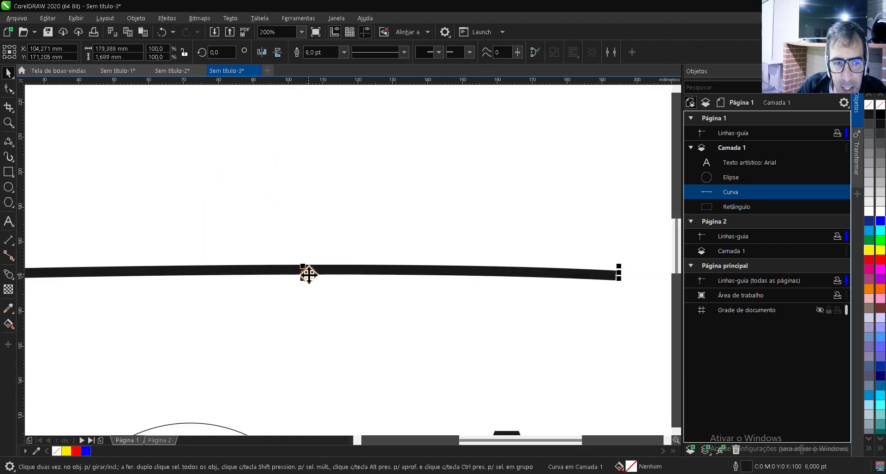
pyautogui.scroll(-1, 421, 261)
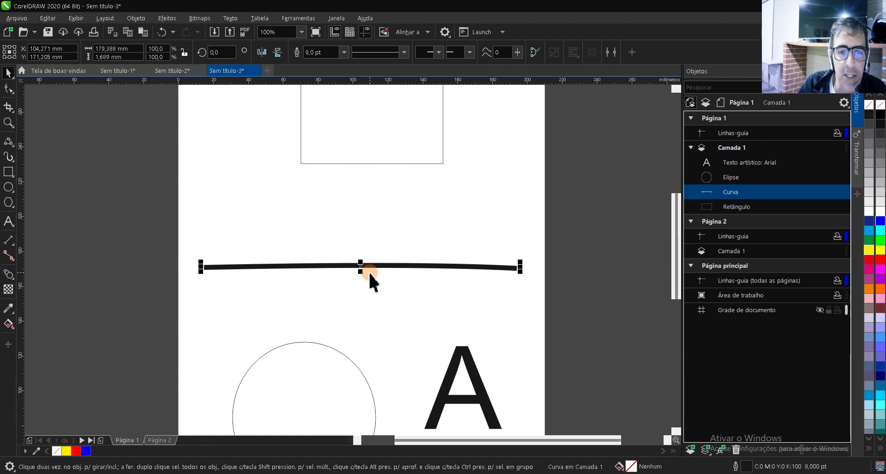
pyautogui.scroll(2, 357, 271)
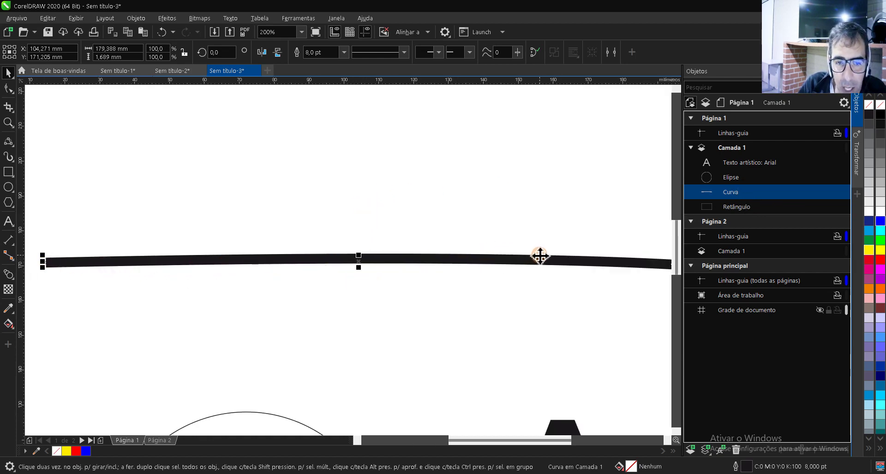
pyautogui.scroll(6, 539, 256)
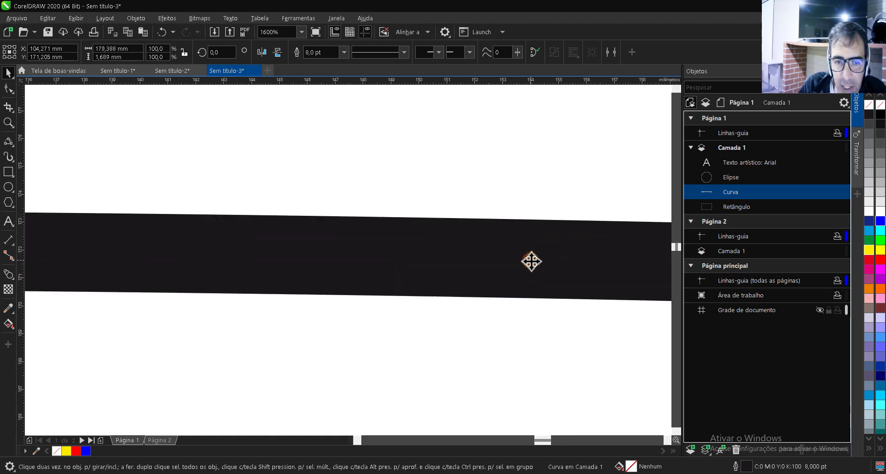
pyautogui.scroll(-6, 530, 261)
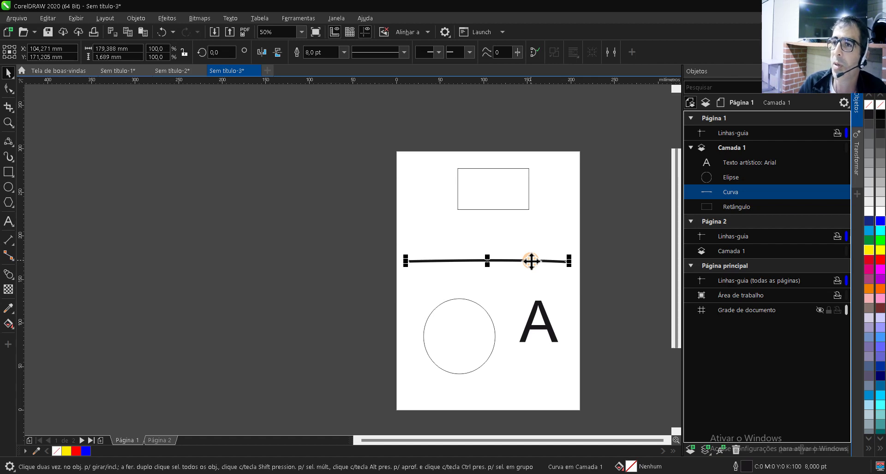
pyautogui.click(14, 202)
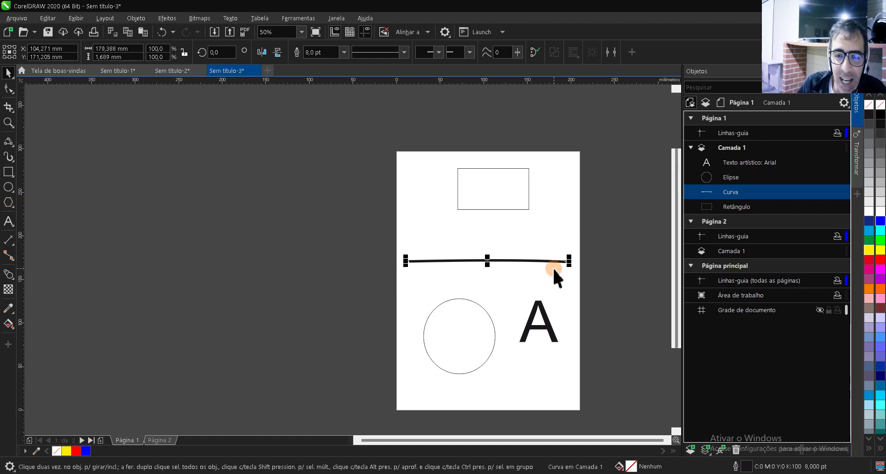
# Set the thick line's outline color to blue (#0000FF)
pyautogui.scroll(2, 553, 269)
pyautogui.scroll(2, 559, 272)
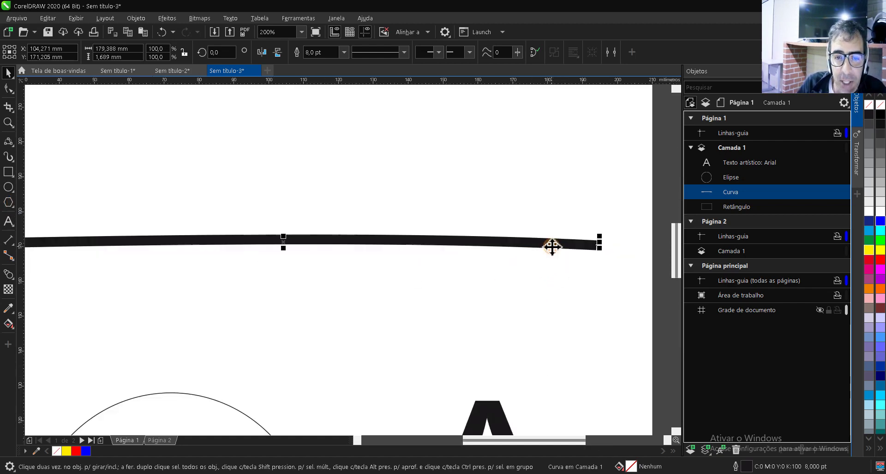
pyautogui.rightClick(880, 221)
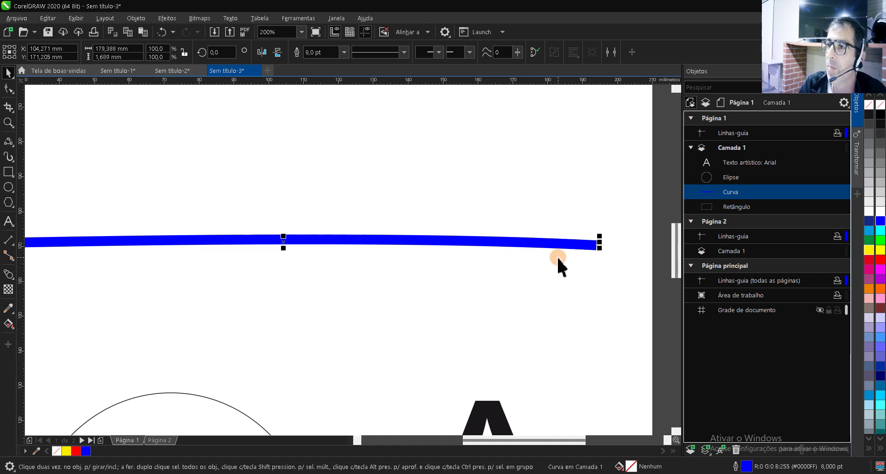
# Give the rectangle above the line a blue outline (#0000FF) and a red fill (#FF0000)
pyautogui.scroll(-4, 532, 253)
pyautogui.click(531, 192)
pyautogui.scroll(4, 540, 198)
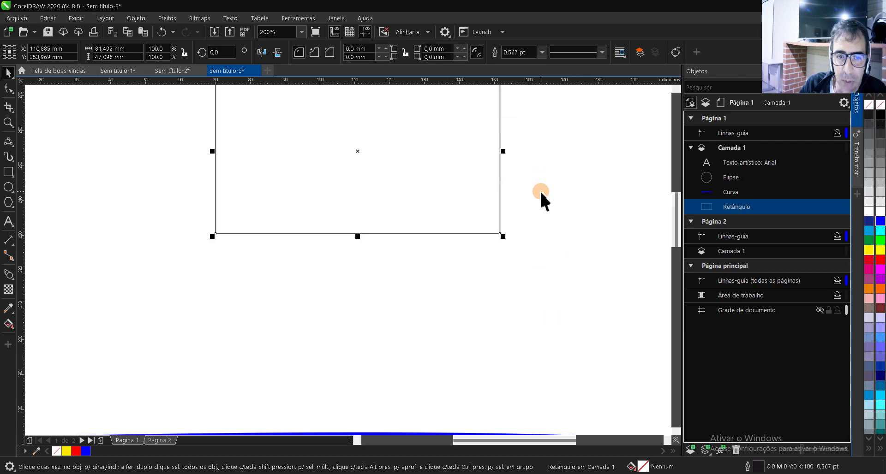
pyautogui.rightClick(880, 221)
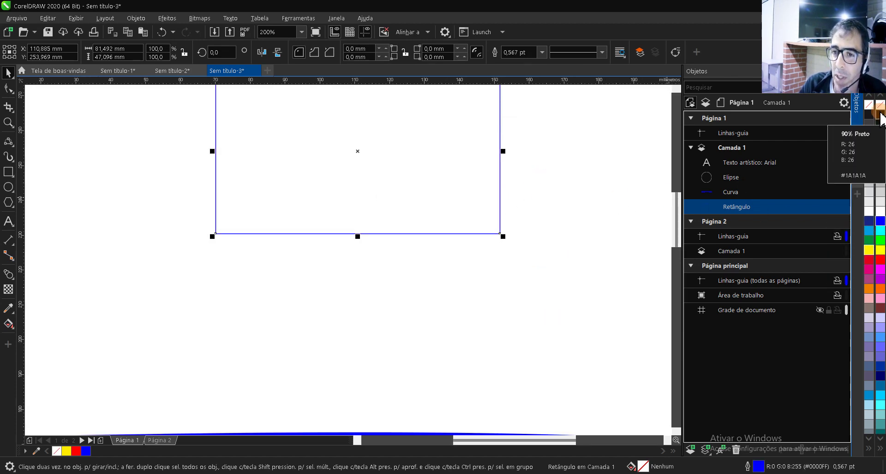
pyautogui.click(879, 262)
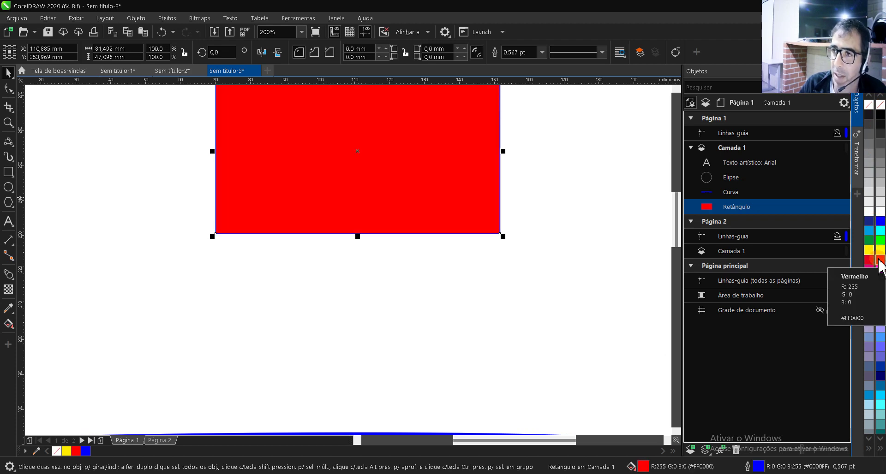
# Convert the blue line's outline to an object
pyautogui.scroll(-2, 510, 183)
pyautogui.scroll(1, 516, 253)
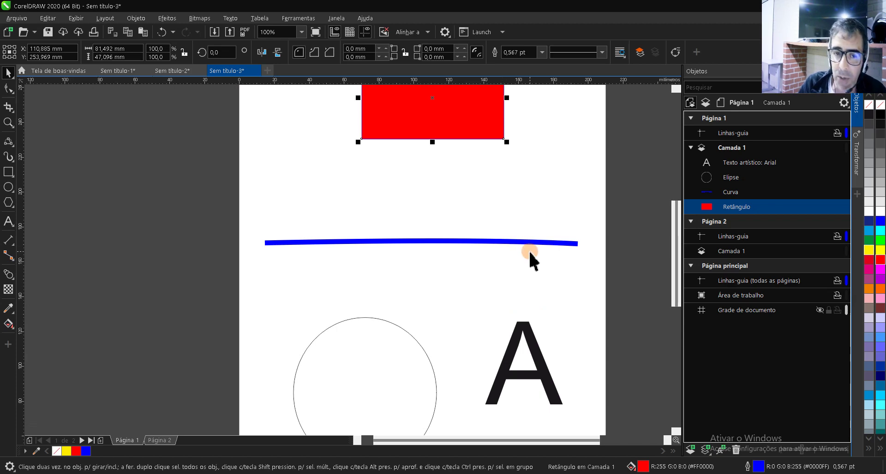
pyautogui.click(530, 243)
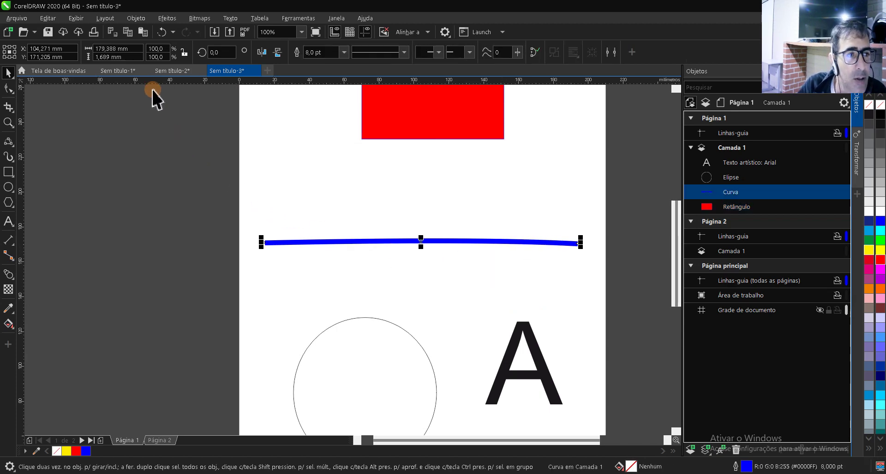
pyautogui.click(135, 18)
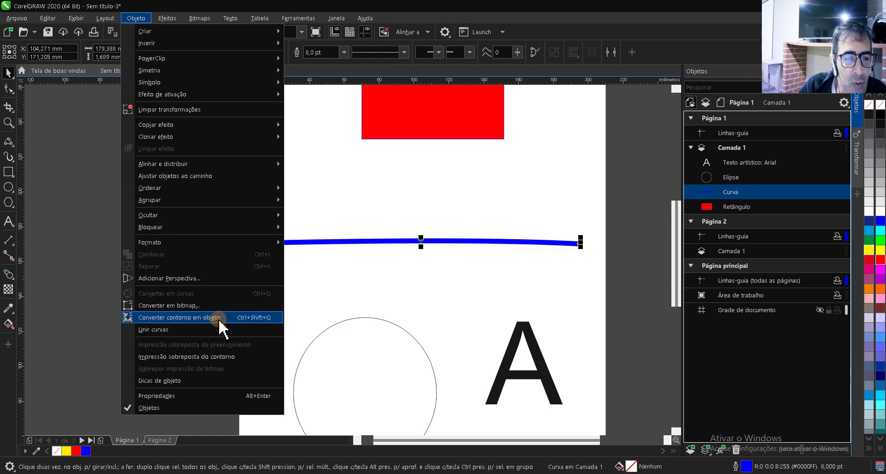
pyautogui.click(247, 320)
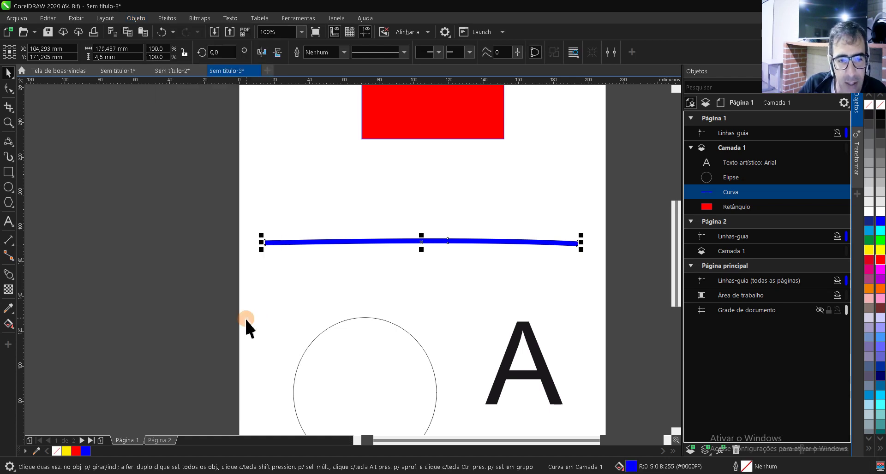
# Give the converted blue line object a yellow outline (#FFFF00)
pyautogui.scroll(1, 462, 243)
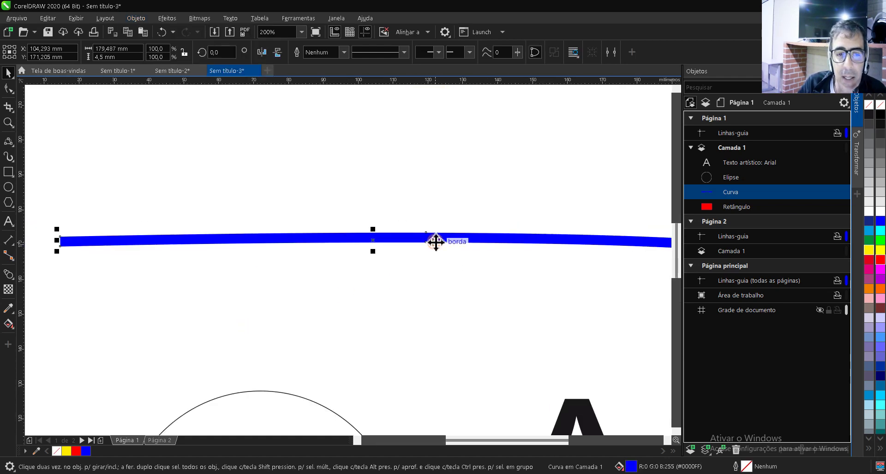
pyautogui.scroll(1, 429, 239)
pyautogui.scroll(1, 429, 239)
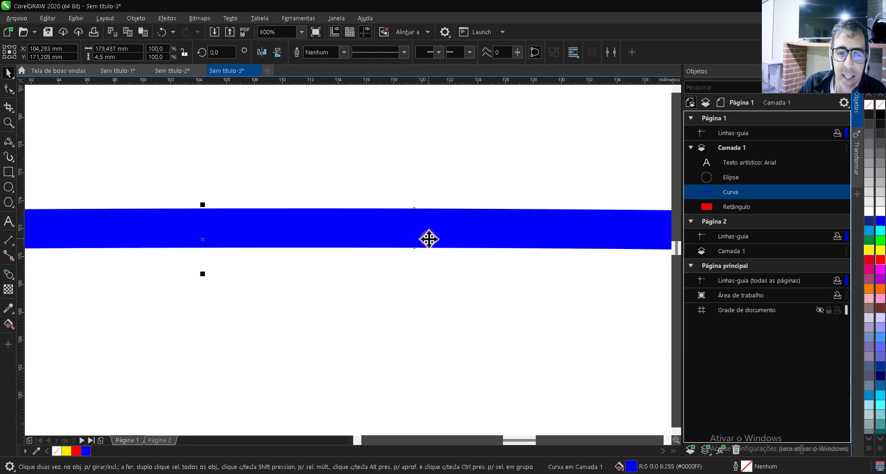
pyautogui.click(130, 19)
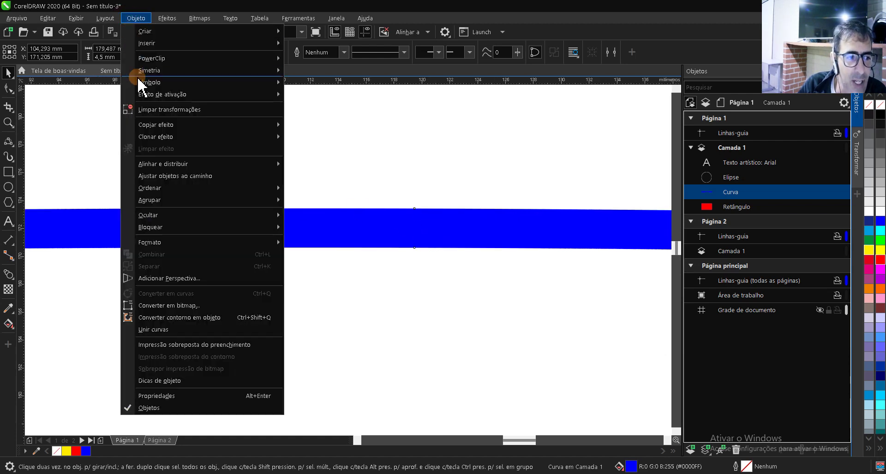
pyautogui.click(389, 177)
pyautogui.scroll(-1, 414, 234)
pyautogui.scroll(-1, 414, 234)
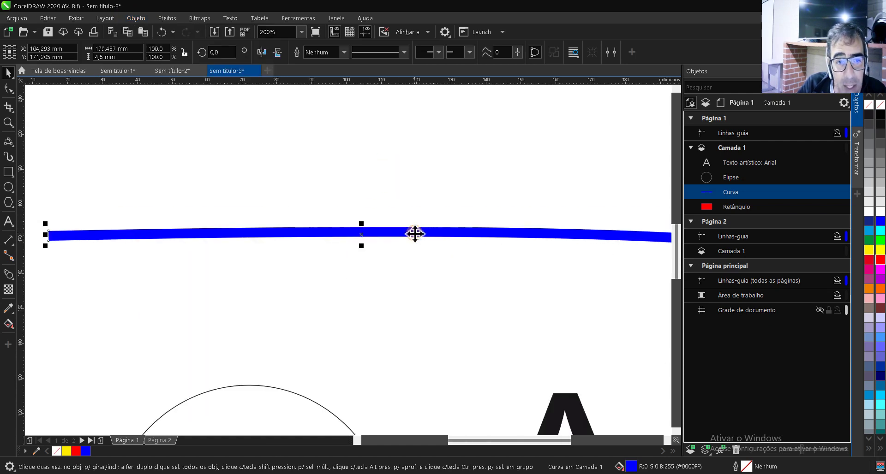
pyautogui.rightClick(879, 251)
pyautogui.scroll(3, 461, 235)
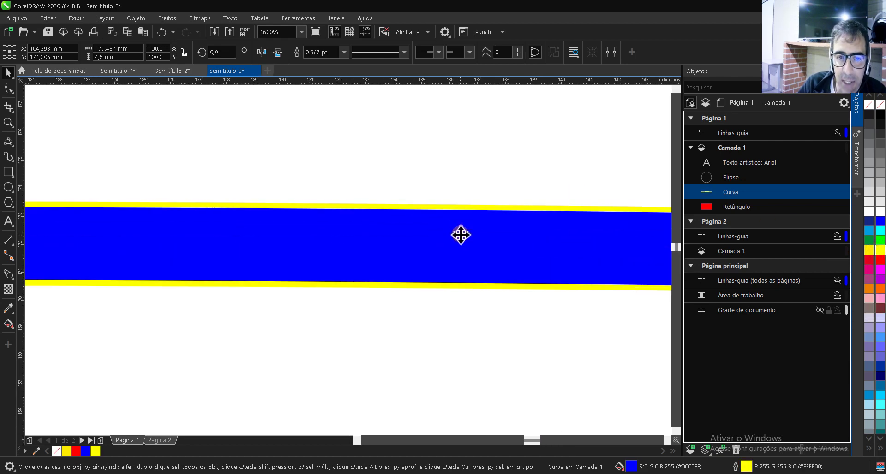
pyautogui.scroll(-4, 460, 227)
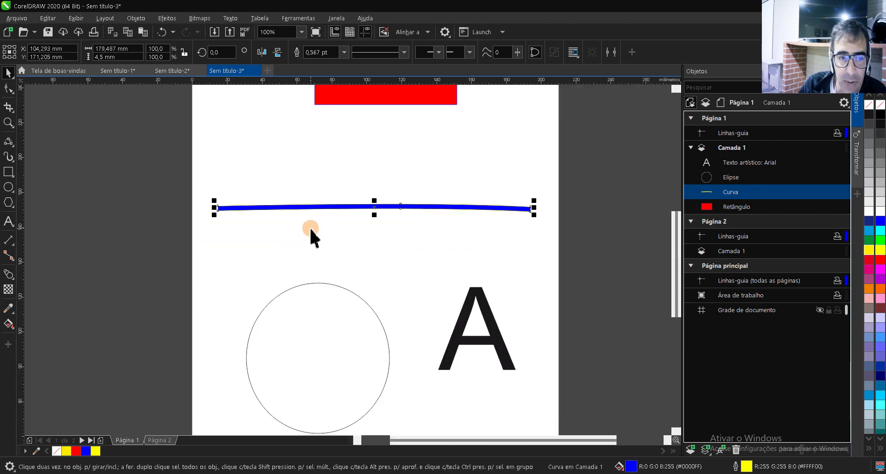
# Reshape the blue line object by pulling its lower middle node down until the shape is about 20 mm tall
pyautogui.click(8, 89)
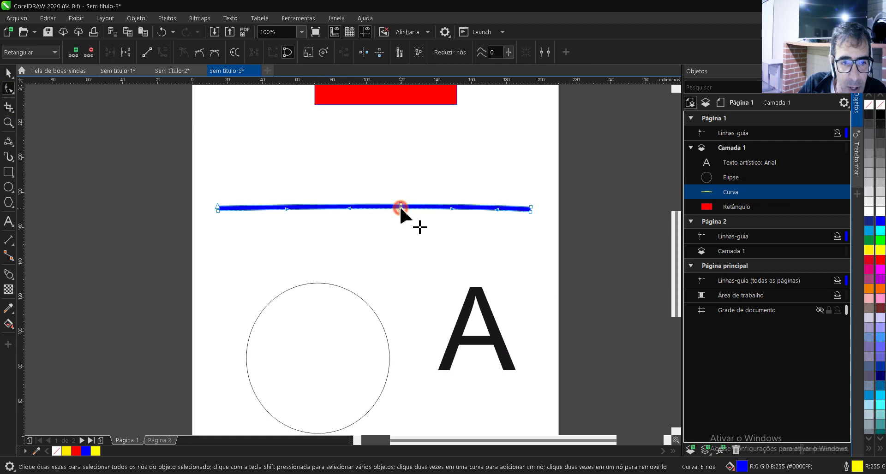
pyautogui.moveTo(401, 208); pyautogui.dragTo(401, 238)
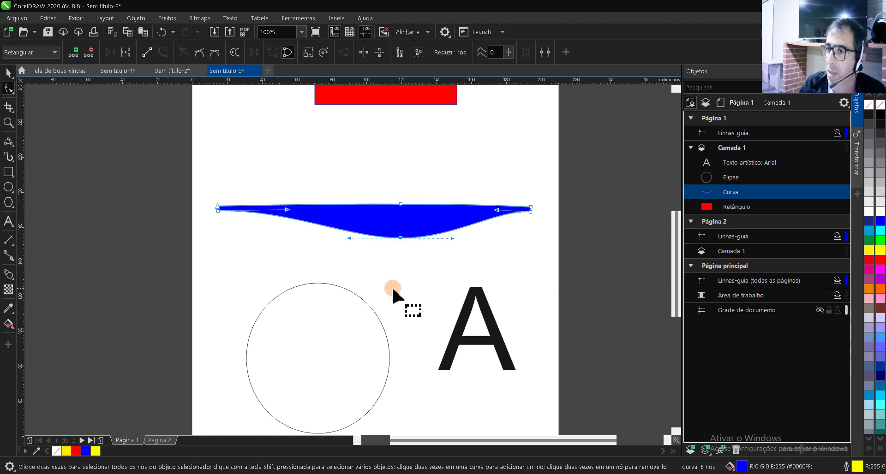
pyautogui.scroll(-2, 363, 210)
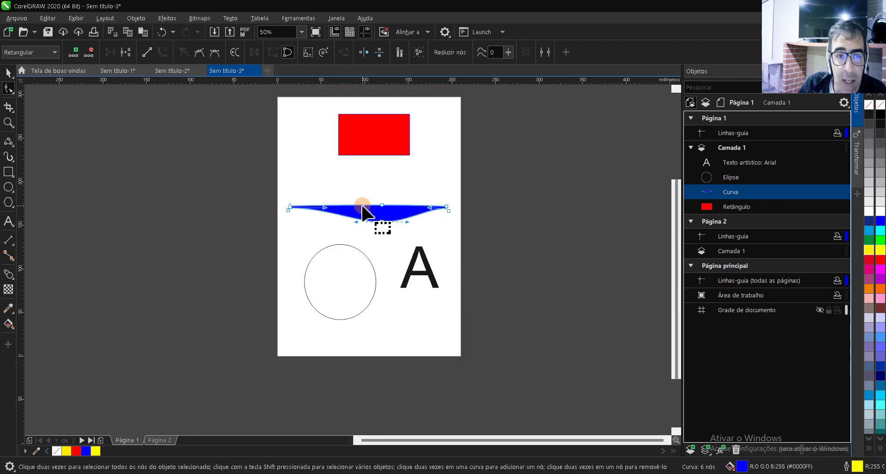
pyautogui.click(8, 72)
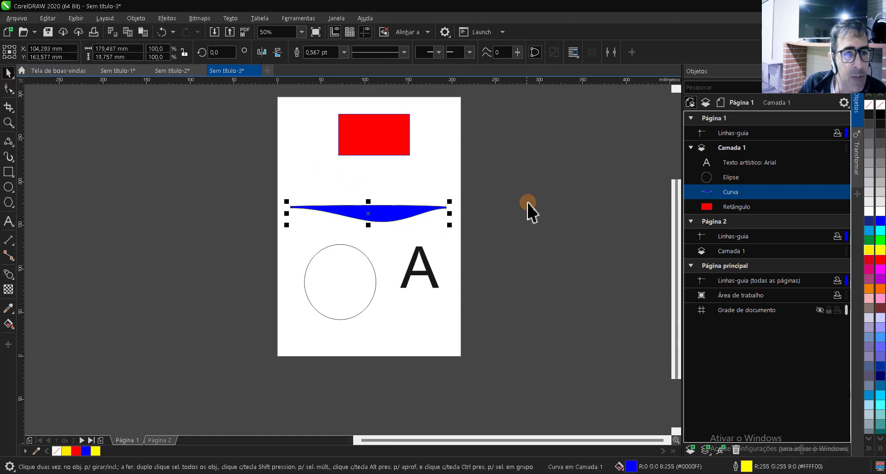
# Check the red rectangle's corner nodes with the Shape tool, the related shaping tools and the Convert to Curves command
pyautogui.click(393, 132)
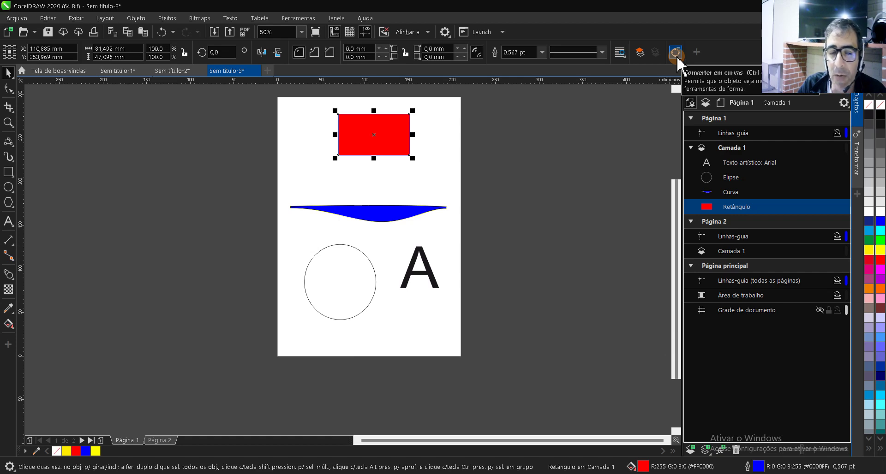
pyautogui.click(11, 90)
pyautogui.click(12, 89)
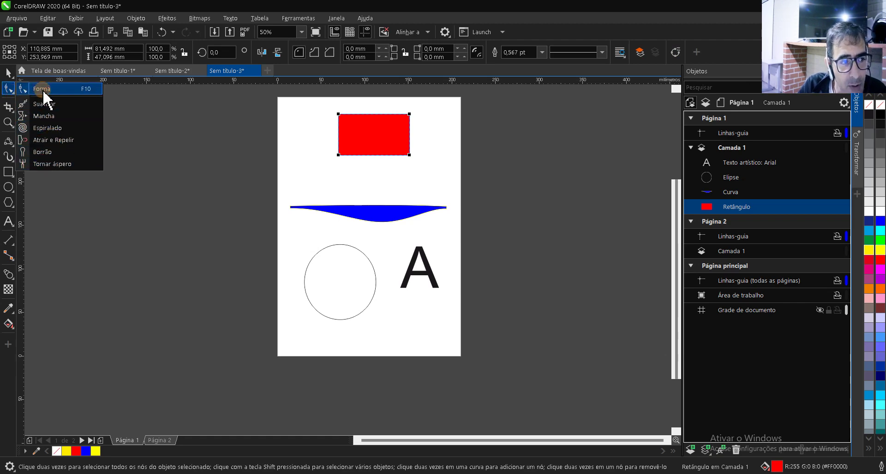
pyautogui.click(362, 197)
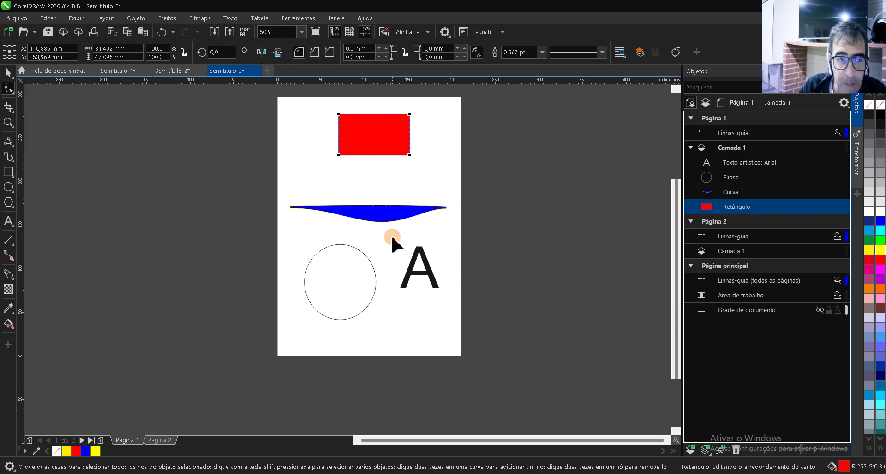
pyautogui.click(674, 52)
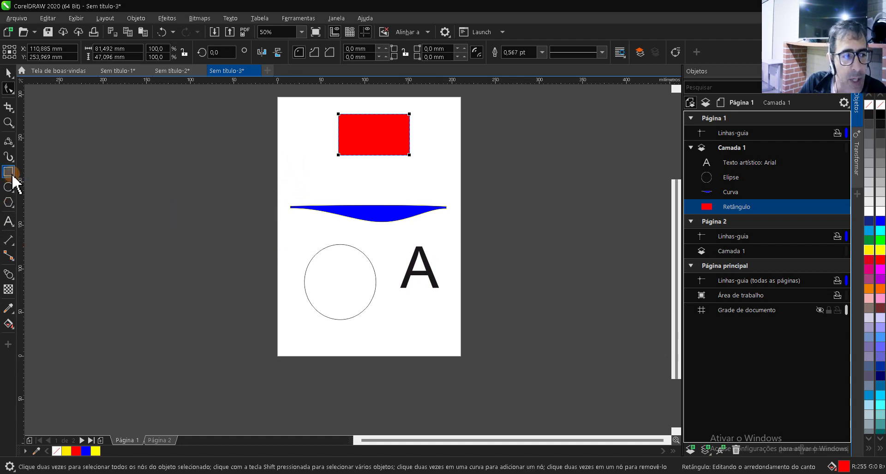
# Draw an unfilled rectangle overlapping the blue shape's upper edge and a square about 44 mm wide beside the red rectangle
pyautogui.moveTo(293, 172)
pyautogui.mouseDown()
pyautogui.moveTo(386, 213)
pyautogui.moveTo(376, 211)
pyautogui.mouseUp()
pyautogui.moveTo(290, 119); pyautogui.dragTo(328, 158)
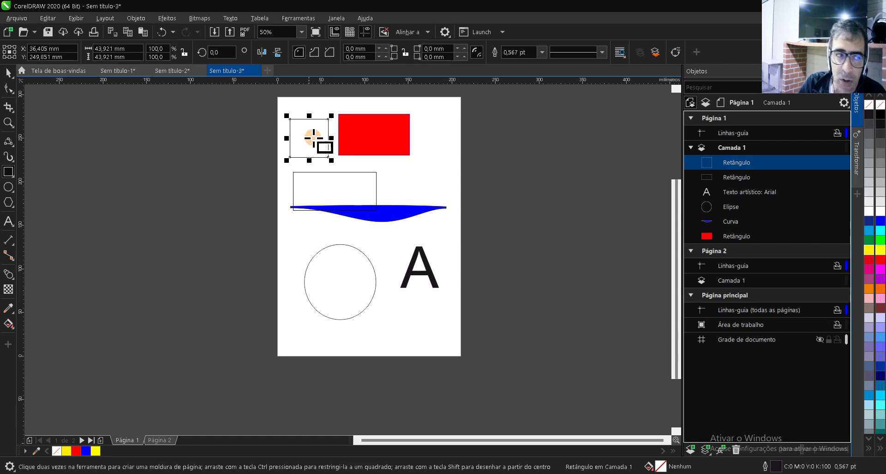
# Draw an ellipse about 49 by 64 mm across the page's right edge and one about 46 by 123 mm outside the page
pyautogui.click(8, 187)
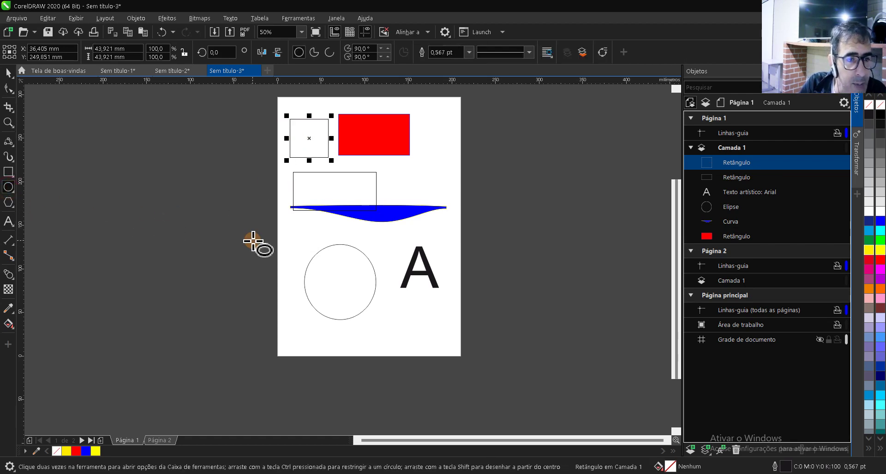
pyautogui.moveTo(425, 169); pyautogui.dragTo(465, 225)
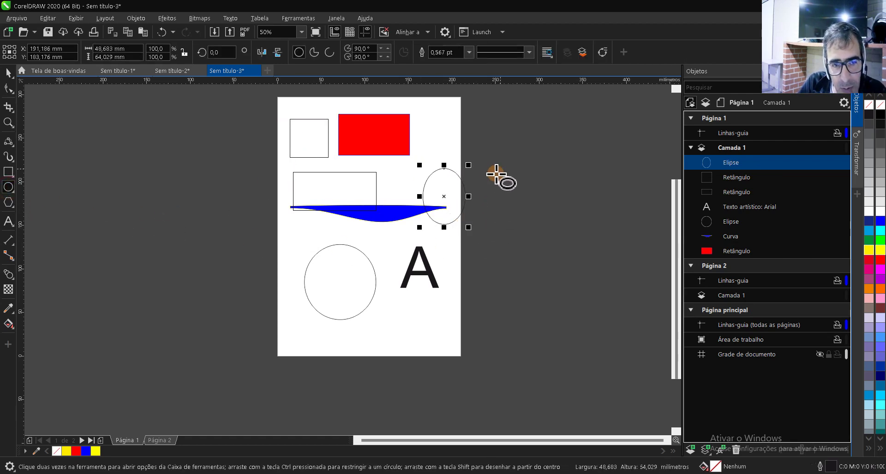
pyautogui.moveTo(507, 157); pyautogui.dragTo(551, 267)
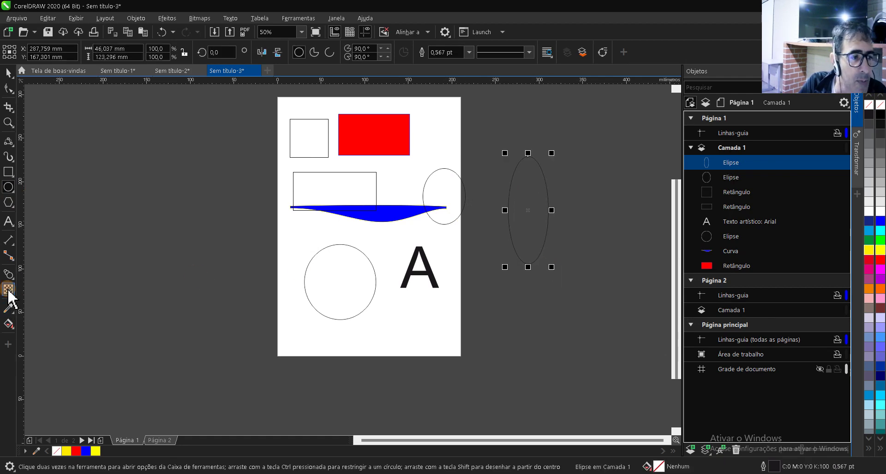
# Draw a polygon about 130 mm wide in the empty area left of the page and set it to 7 sides
pyautogui.click(9, 207)
pyautogui.moveTo(117, 174); pyautogui.dragTo(229, 289)
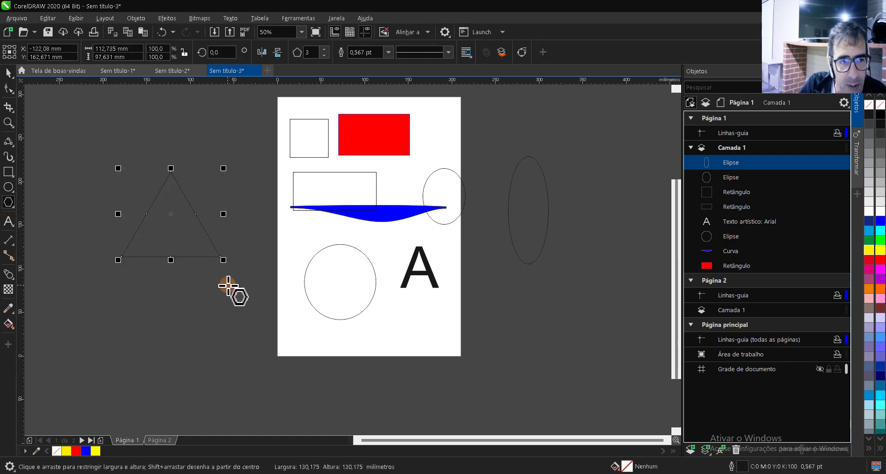
pyautogui.doubleClick(325, 49)
pyautogui.click(324, 48)
pyautogui.click(324, 49)
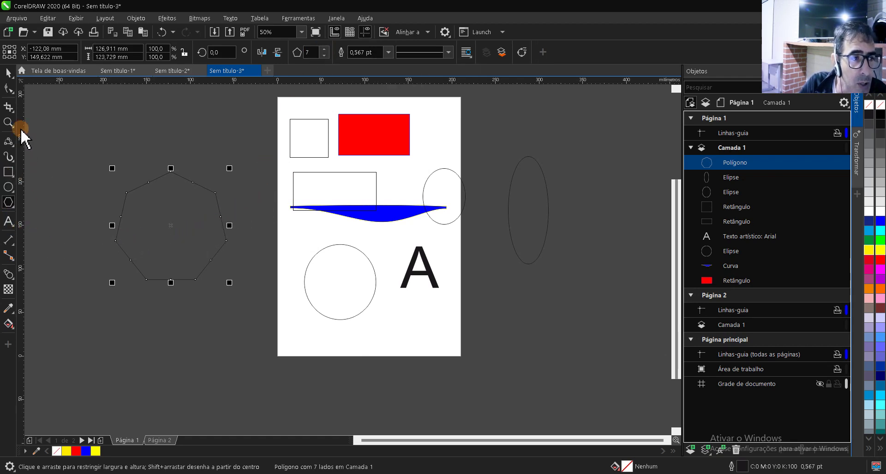
# Reshape the seven-sided polygon by moving a side node with the Shape tool until it forms a star with crossing lines
pyautogui.click(9, 89)
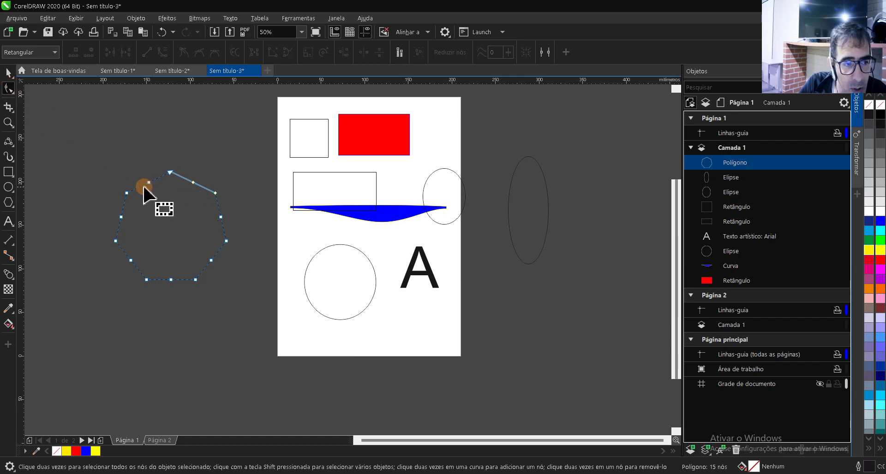
pyautogui.moveTo(125, 236); pyautogui.dragTo(253, 313)
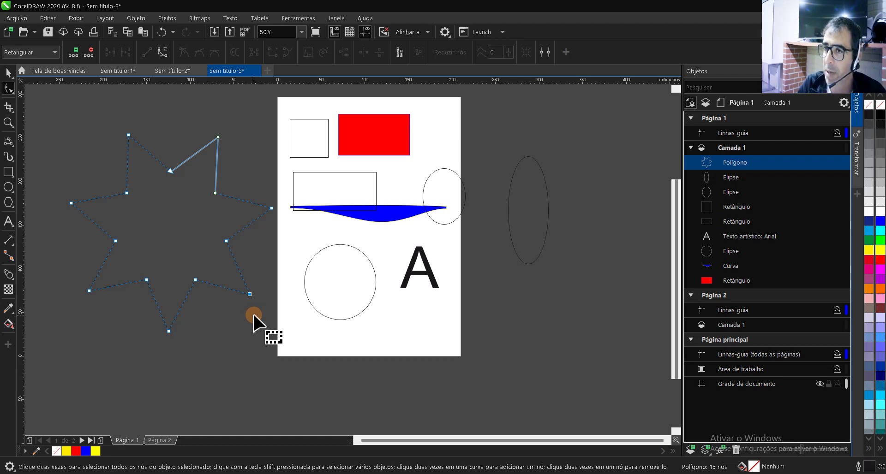
pyautogui.moveTo(250, 295); pyautogui.dragTo(126, 193)
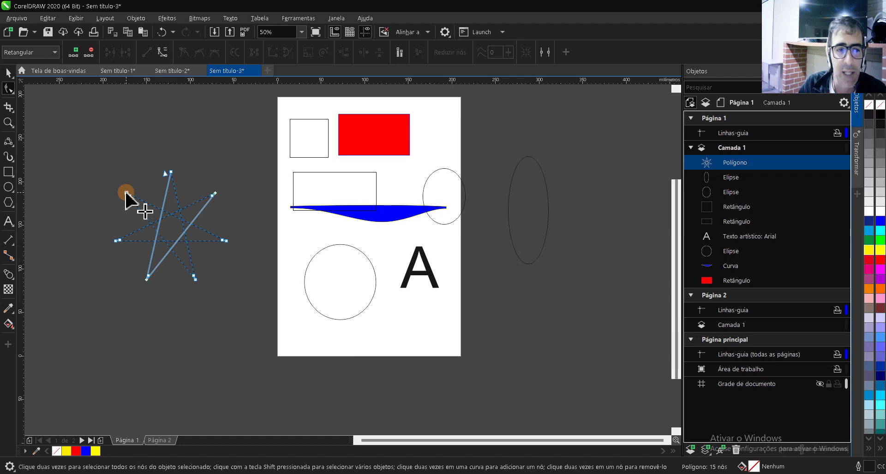
# Round all corners of the square beside the red rectangle to a radius of about 16 mm with the Shape tool
pyautogui.click(292, 121)
pyautogui.scroll(2, 292, 119)
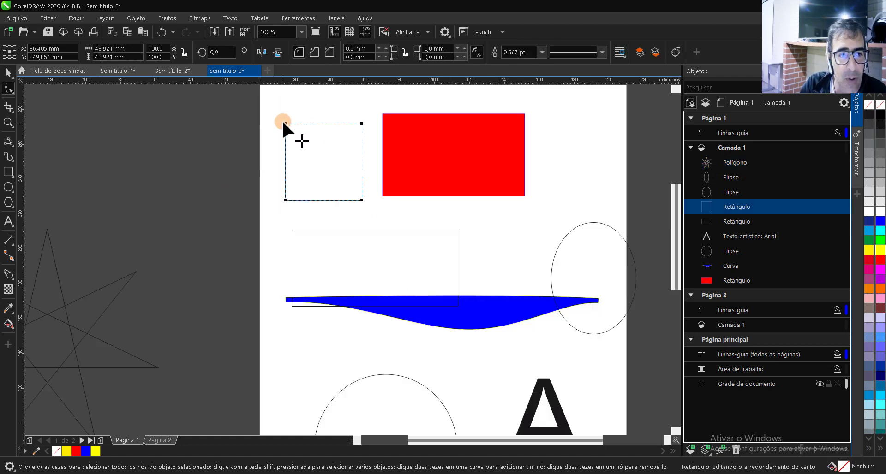
pyautogui.scroll(2, 283, 122)
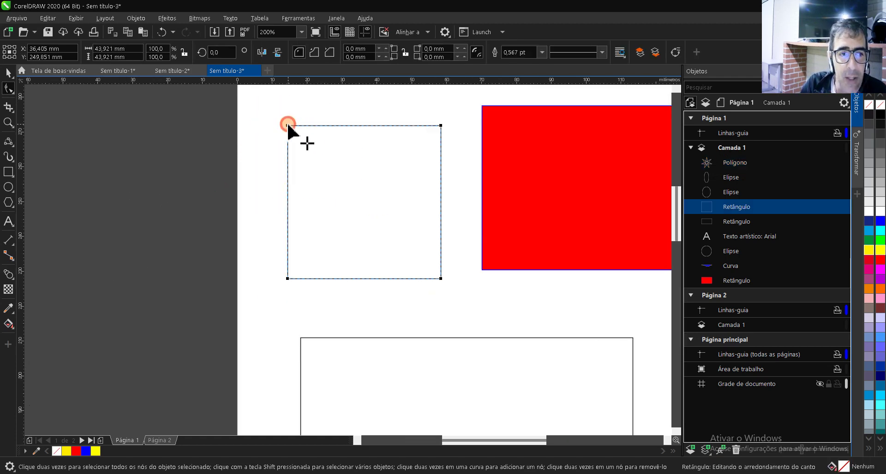
pyautogui.moveTo(287, 124); pyautogui.dragTo(283, 183)
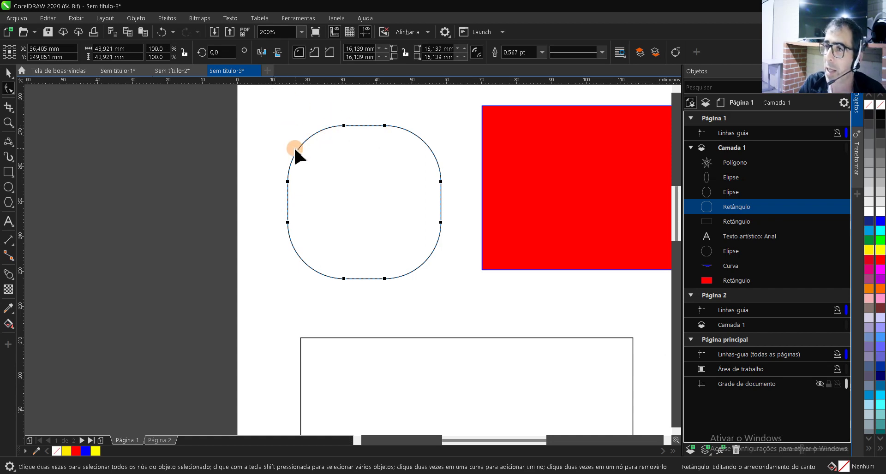
pyautogui.scroll(-1, 299, 154)
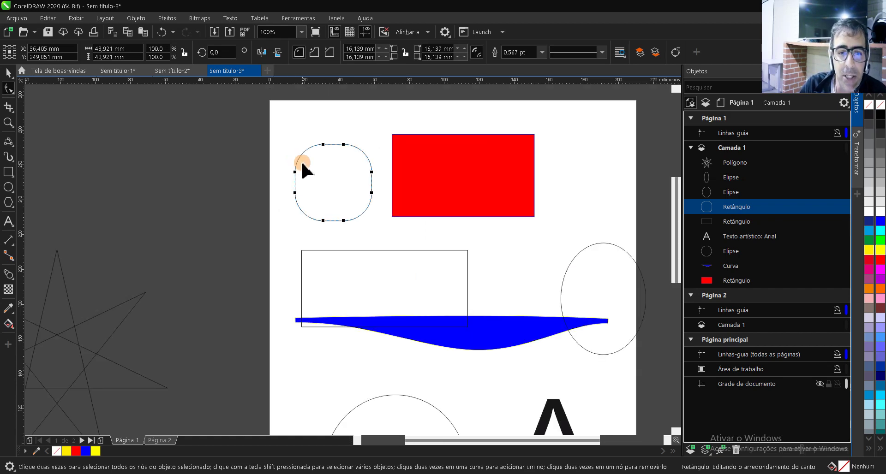
pyautogui.scroll(1, 301, 164)
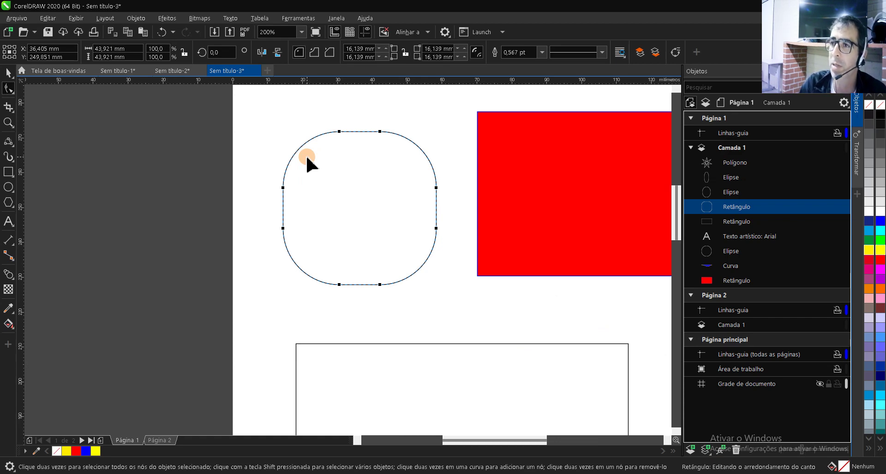
pyautogui.scroll(-2, 307, 158)
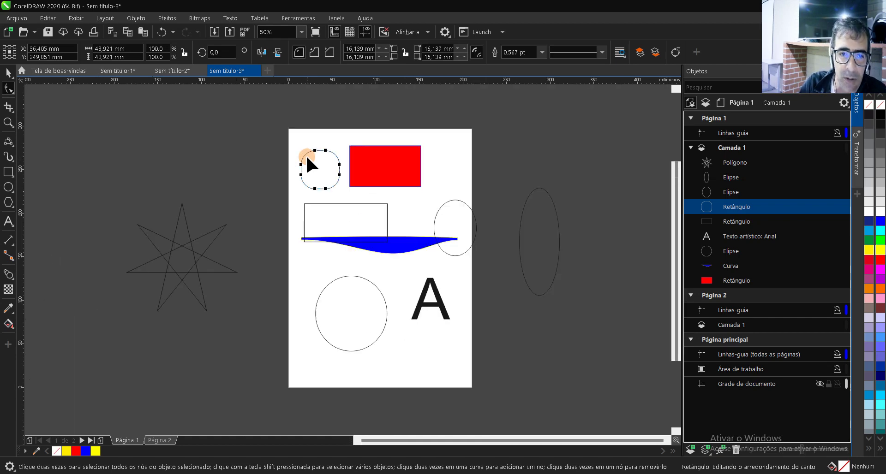
# Examine the artistic text letter A with the Shape tool for editable nodes
pyautogui.click(412, 304)
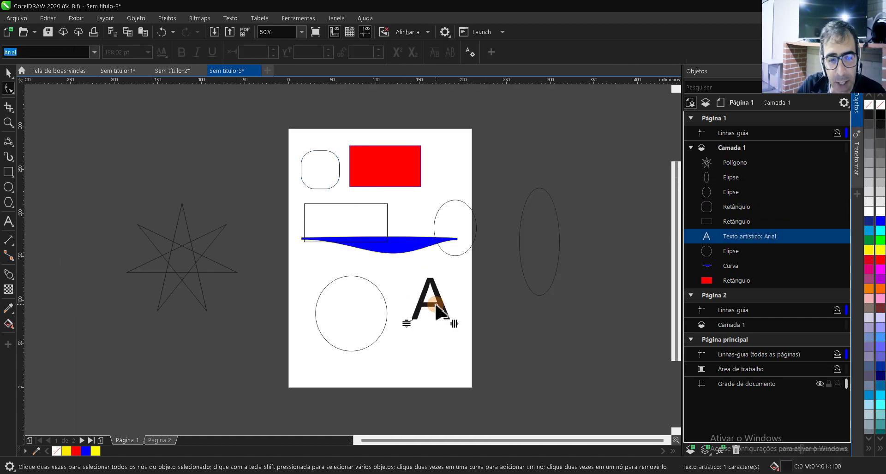
pyautogui.scroll(2, 428, 305)
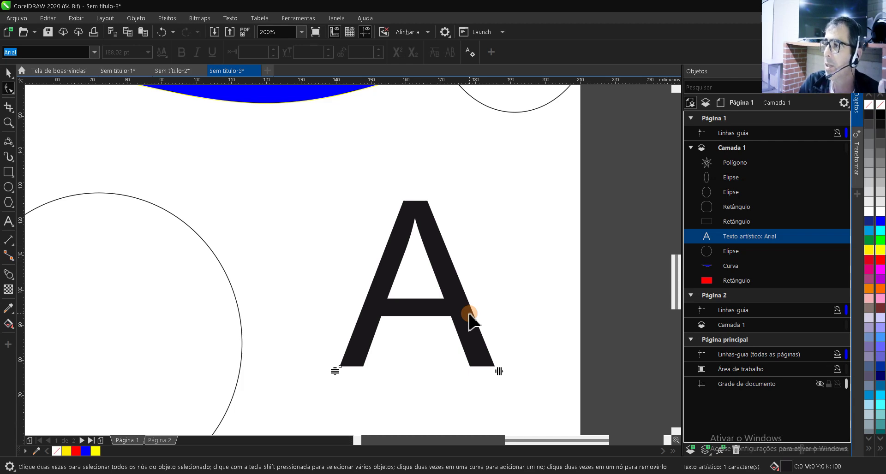
pyautogui.scroll(-2, 469, 318)
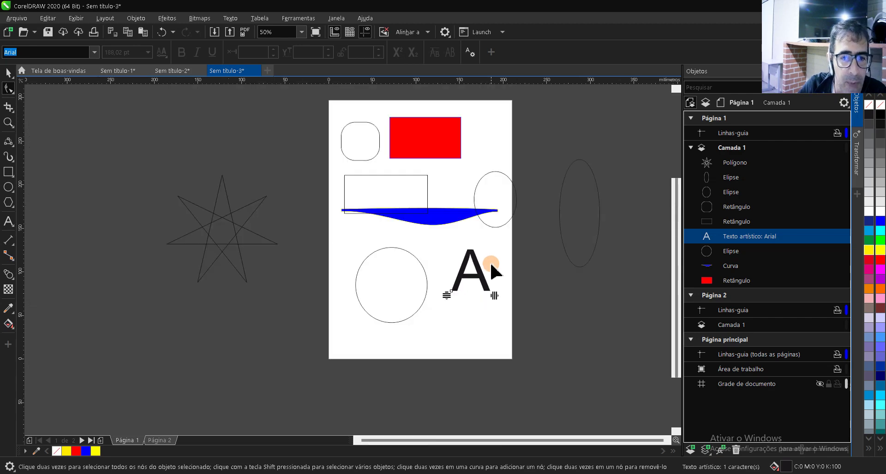
# Undo the corner rounding on the square beside the red rectangle and convert the square to curves
pyautogui.click(370, 159)
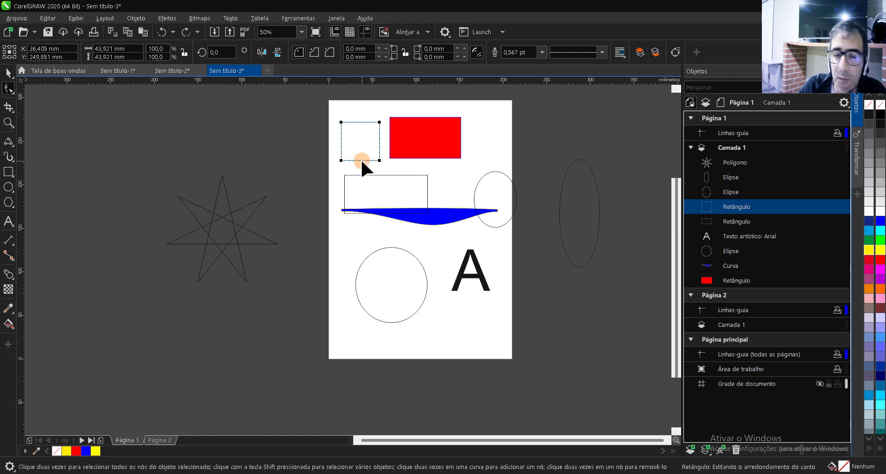
pyautogui.scroll(2, 364, 121)
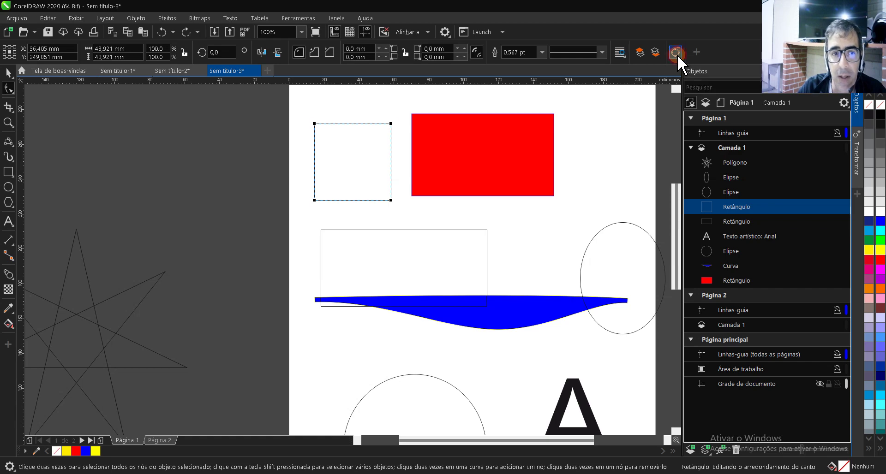
pyautogui.click(677, 53)
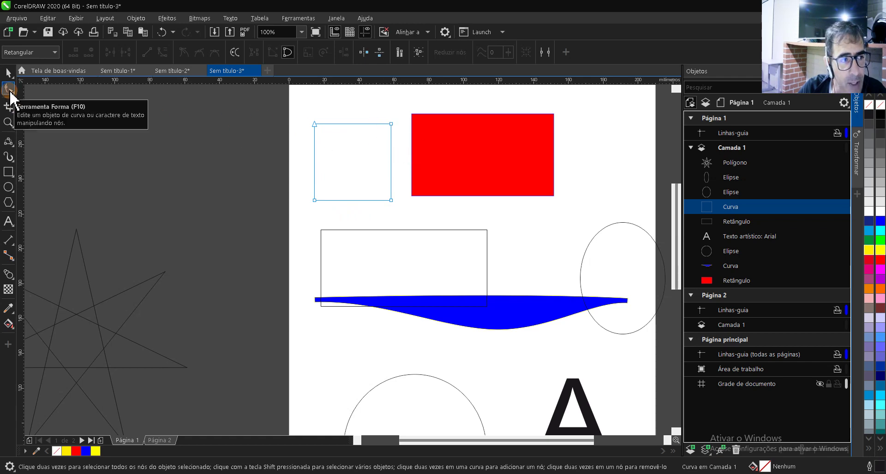
# Pull the converted square's upper-right corner node up and outward until it overlaps the red rectangle
pyautogui.click(391, 123)
pyautogui.moveTo(391, 124); pyautogui.dragTo(424, 94)
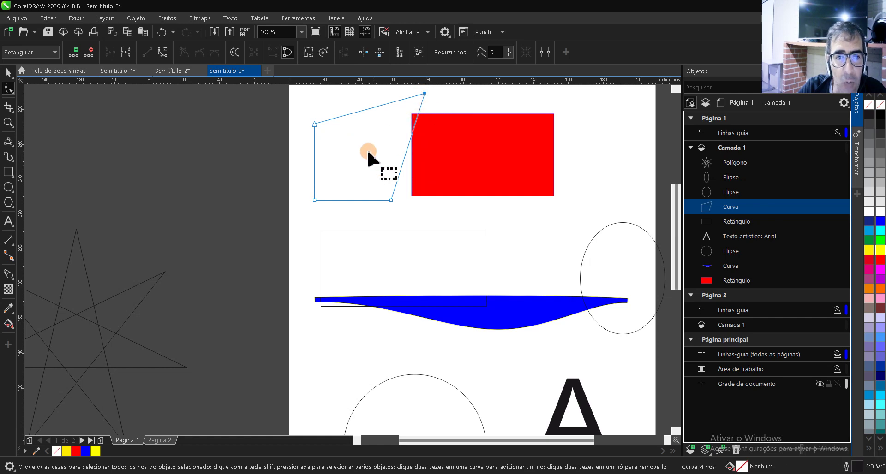
pyautogui.scroll(-2, 431, 164)
# Move the red rectangle about 82 mm to the right, clear of the converted four-sided curve
pyautogui.click(436, 169)
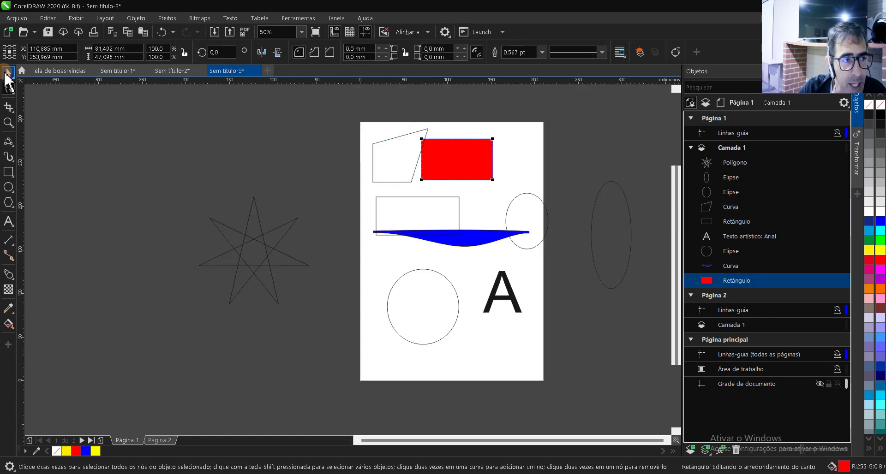
pyautogui.click(8, 73)
pyautogui.moveTo(422, 160); pyautogui.dragTo(493, 159)
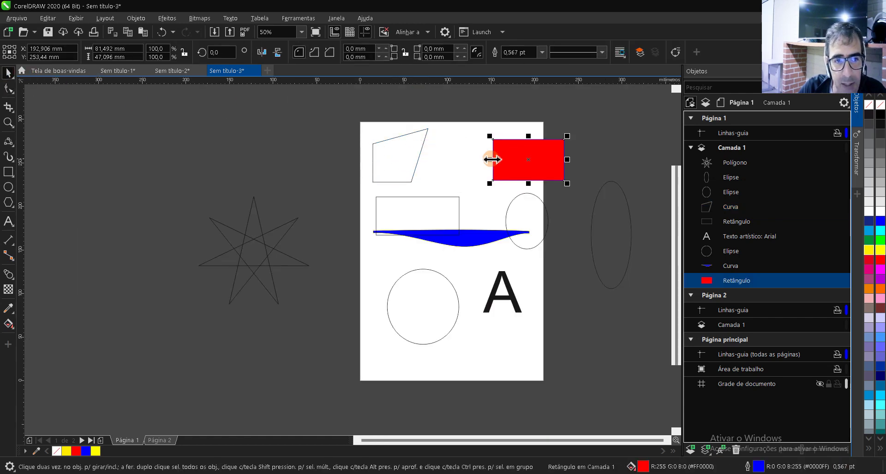
# Widen the four-sided curve by pulling its slanted right side toward the red rectangle with the Shape tool
pyautogui.click(419, 159)
pyautogui.click(419, 159)
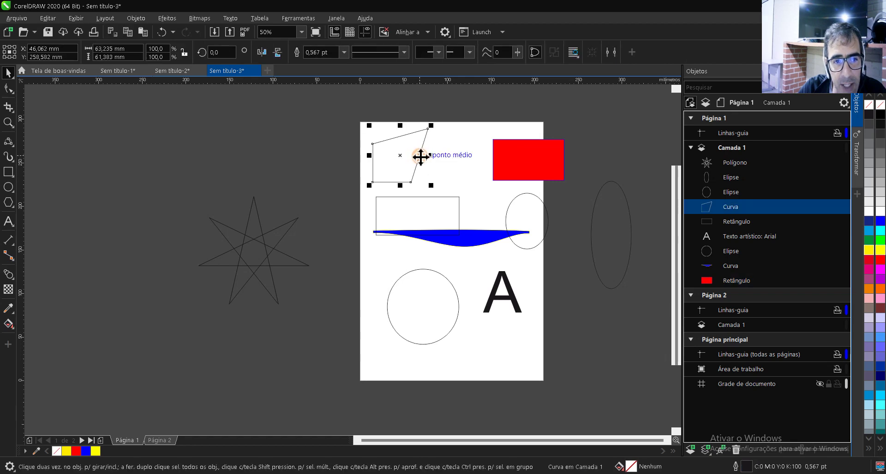
pyautogui.click(9, 88)
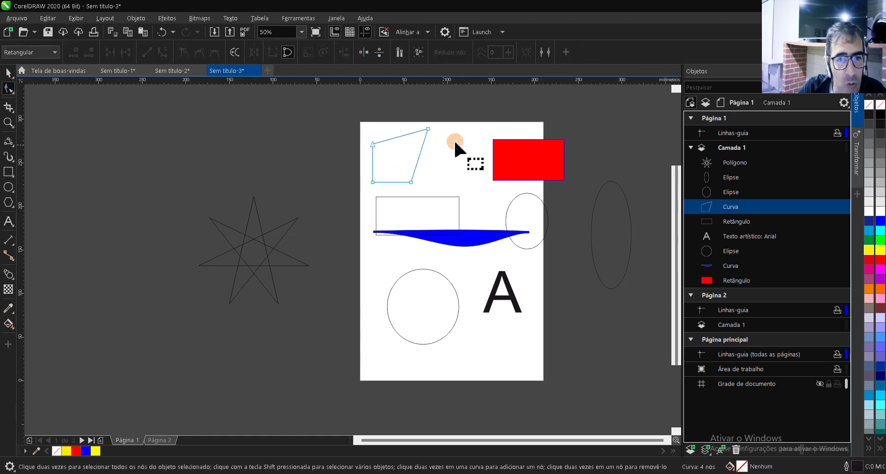
pyautogui.moveTo(418, 159); pyautogui.dragTo(448, 160)
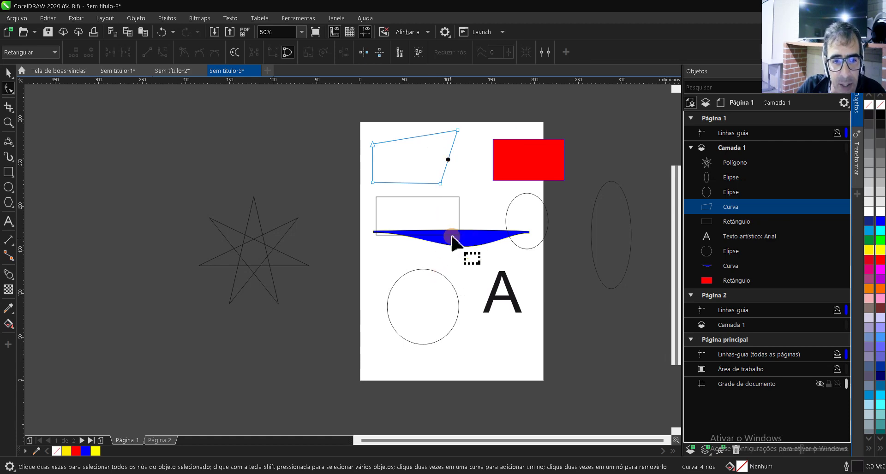
# Try to open the large circle into a pie shape from 90° to about 297° by moving its node, and undo it
pyautogui.click(445, 283)
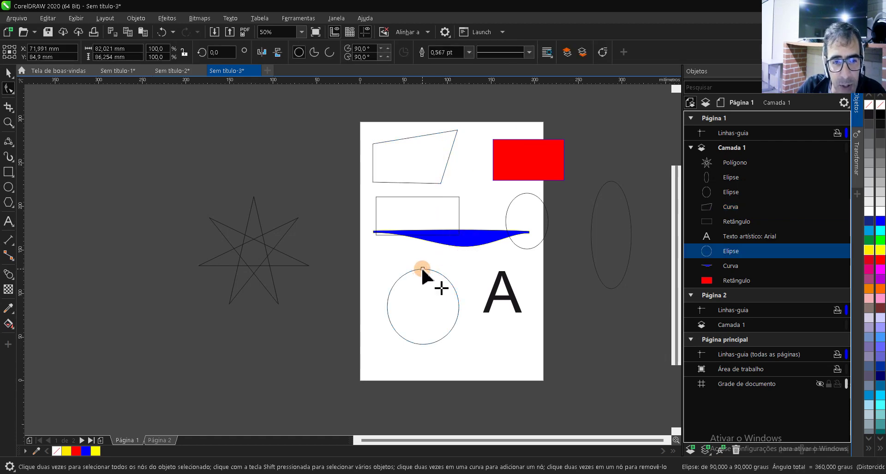
pyautogui.moveTo(422, 268); pyautogui.dragTo(436, 272)
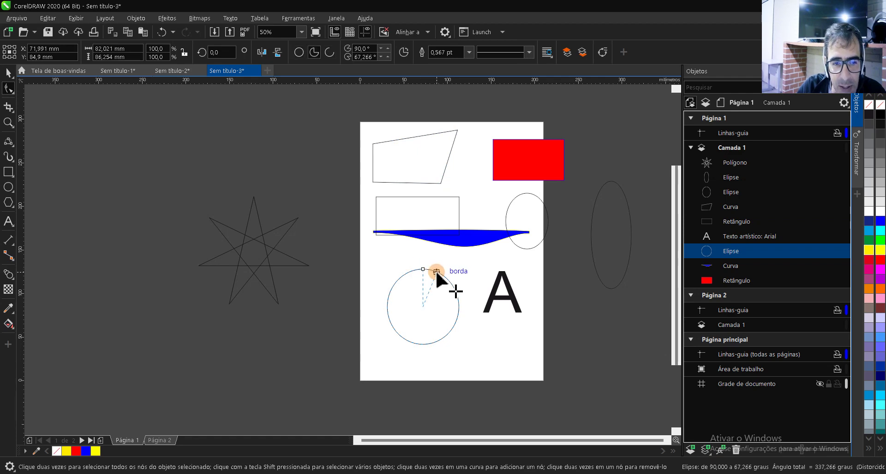
pyautogui.moveTo(457, 301); pyautogui.dragTo(404, 390)
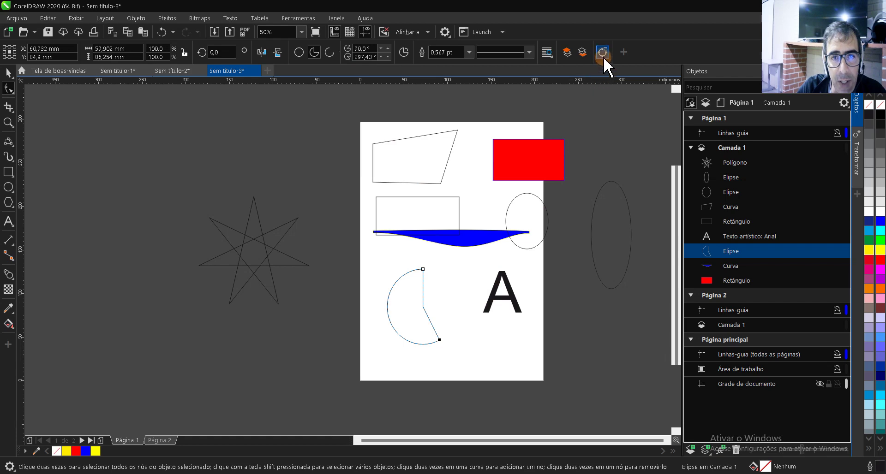
pyautogui.hotkey('ctrl', 'z')
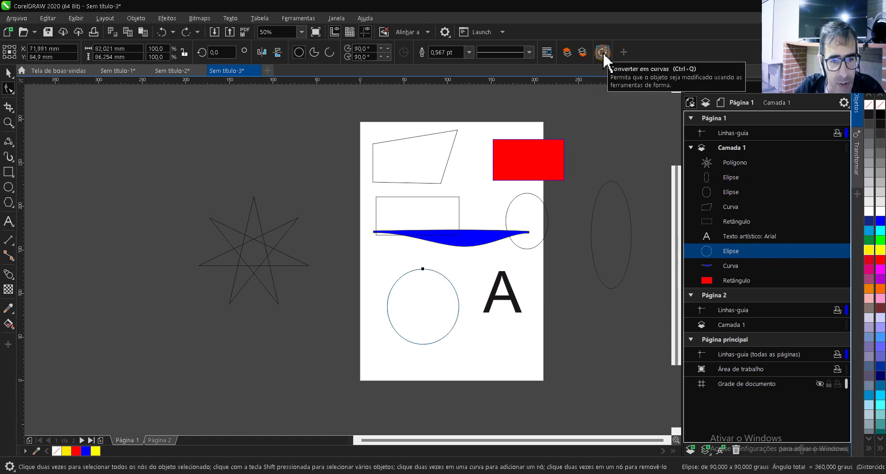
# Convert the large circle to curves and reshape it freely by pulling its right node upward and its sides outward
pyautogui.click(603, 51)
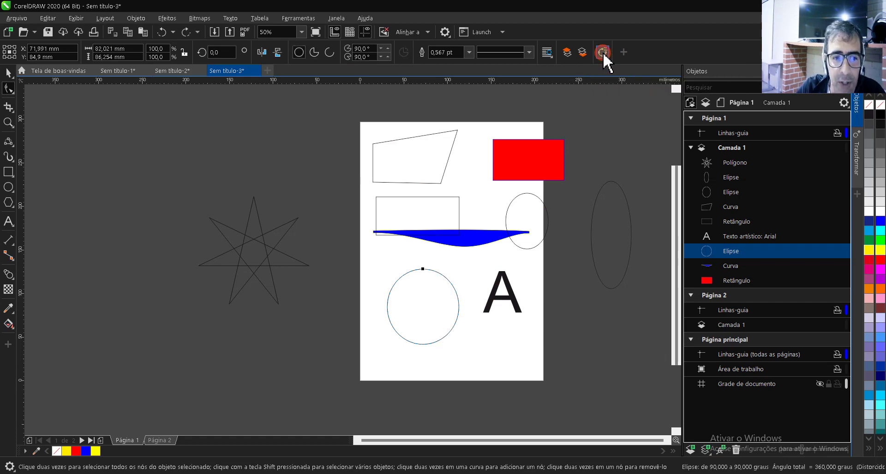
pyautogui.click(459, 307)
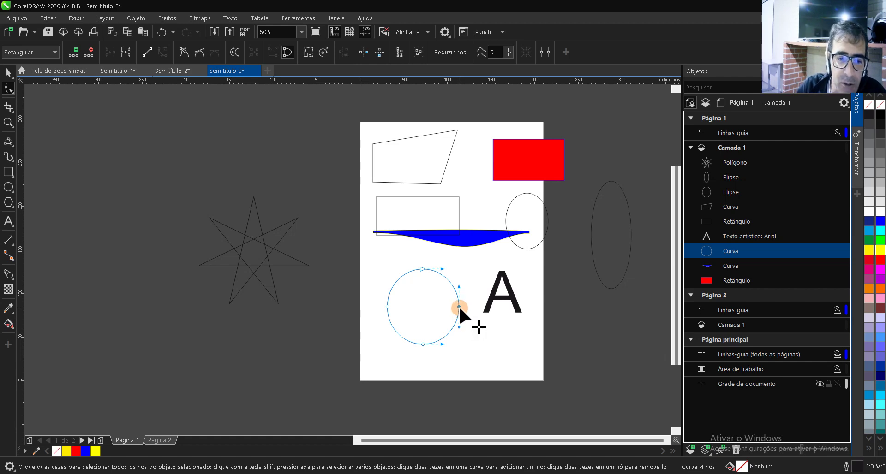
pyautogui.moveTo(458, 307); pyautogui.dragTo(484, 268)
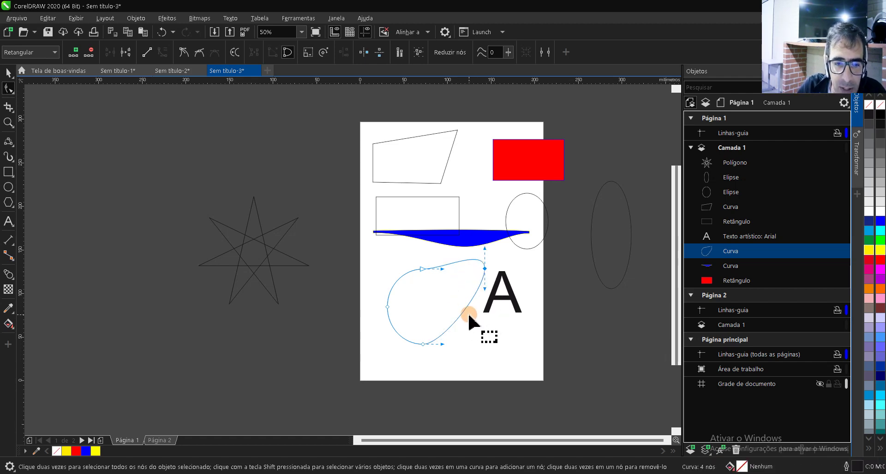
pyautogui.moveTo(464, 311); pyautogui.dragTo(482, 339)
pyautogui.click(479, 390)
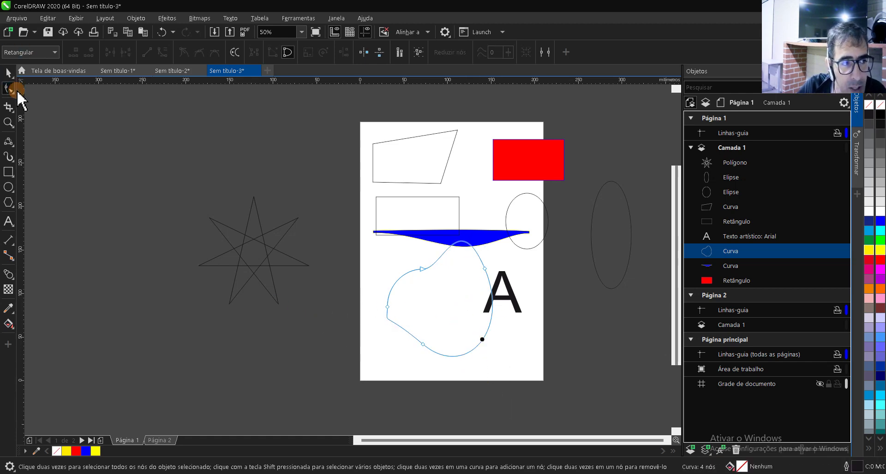
pyautogui.moveTo(9, 91)
pyautogui.mouseDown()
pyautogui.moveTo(123, 56)
pyautogui.moveTo(310, 60)
pyautogui.moveTo(589, 346)
pyautogui.moveTo(482, 335)
pyautogui.moveTo(286, 200)
pyautogui.moveTo(24, 89)
pyautogui.mouseUp()
pyautogui.click(8, 73)
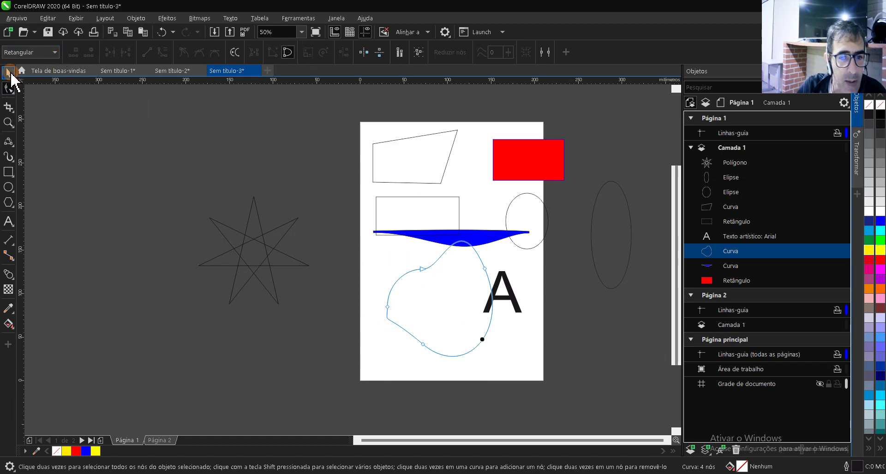
# Move the reshaped curve off the page's left side and change the letter A's font to Brush Script MT
pyautogui.moveTo(437, 298); pyautogui.dragTo(306, 317)
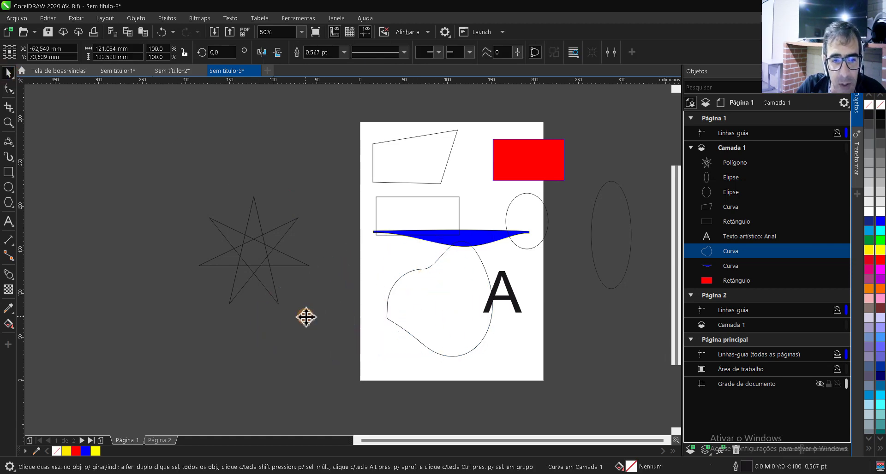
pyautogui.click(484, 304)
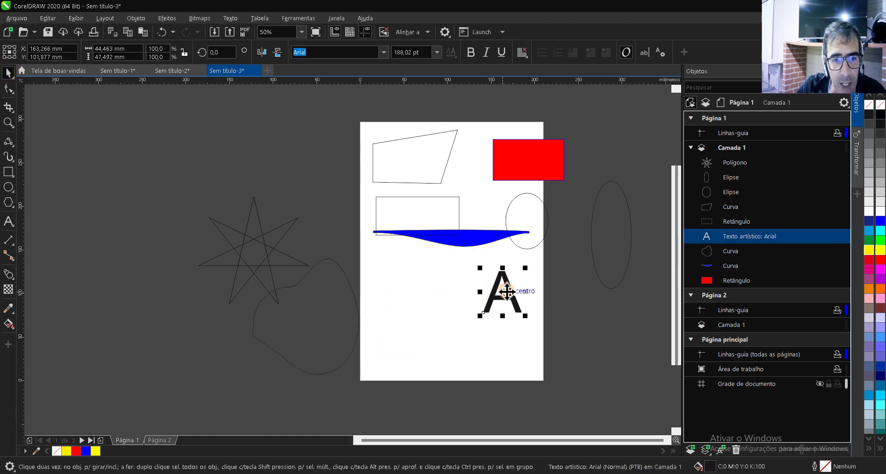
pyautogui.click(335, 54)
pyautogui.click(384, 52)
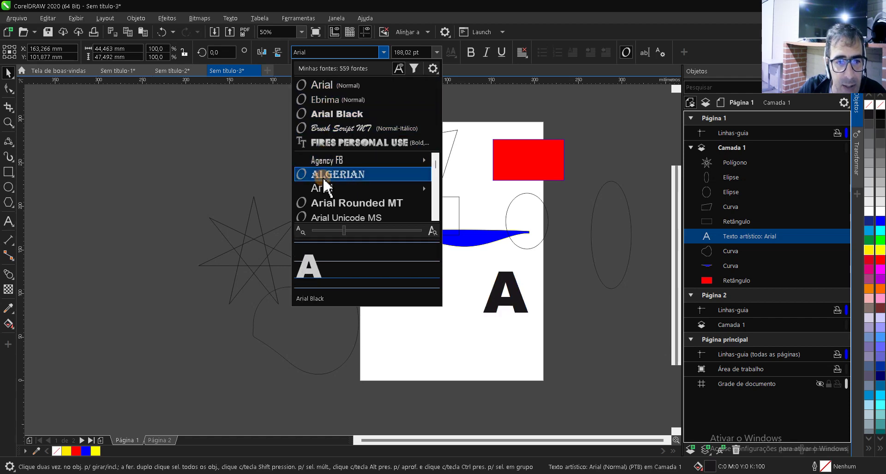
pyautogui.click(322, 129)
pyautogui.scroll(2, 545, 321)
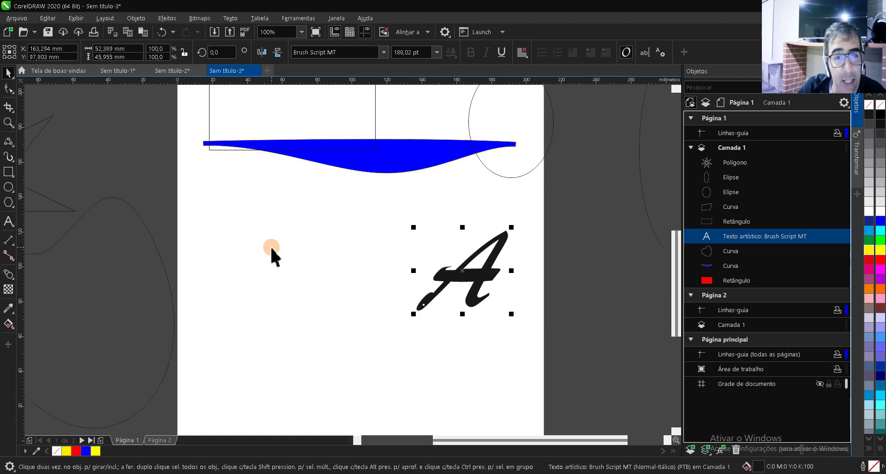
pyautogui.scroll(-2, 425, 211)
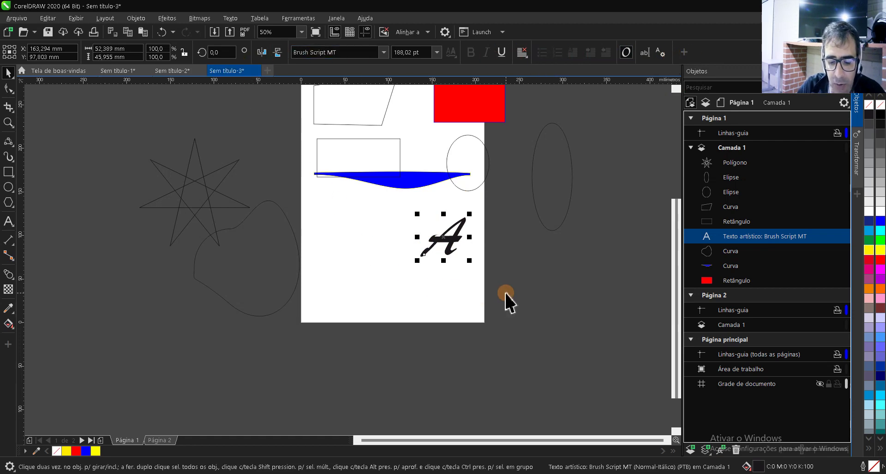
# Convert the letter A to curves and reselect it
pyautogui.click(136, 18)
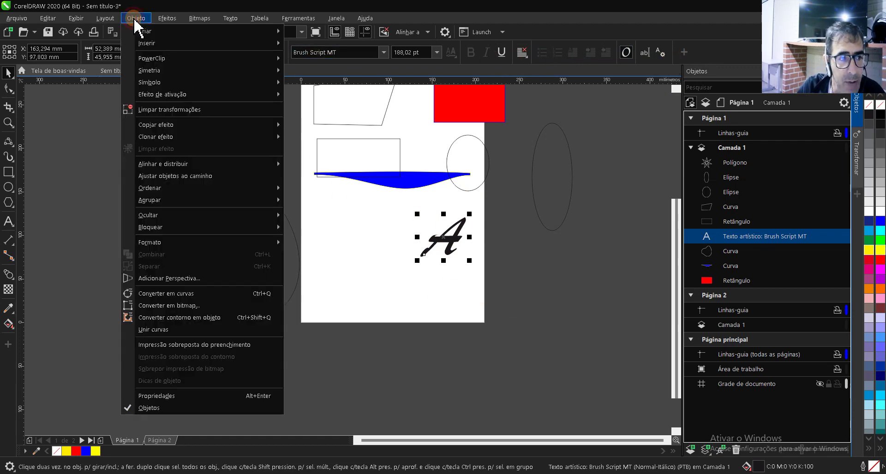
pyautogui.click(154, 295)
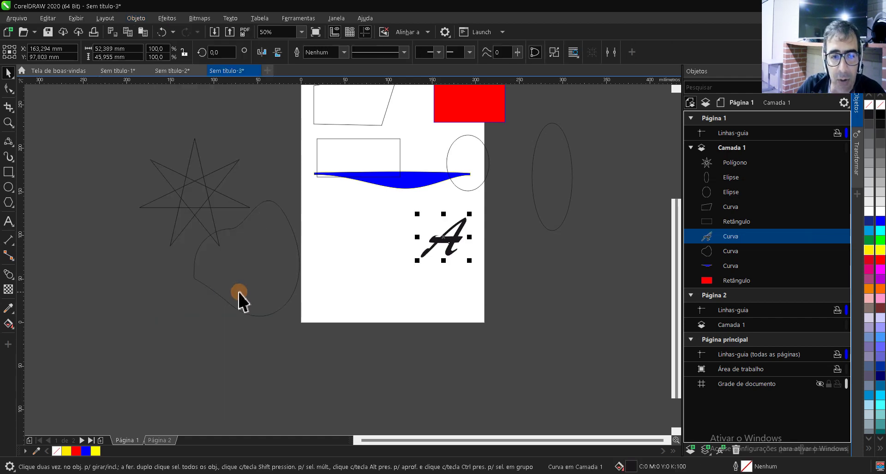
pyautogui.click(431, 255)
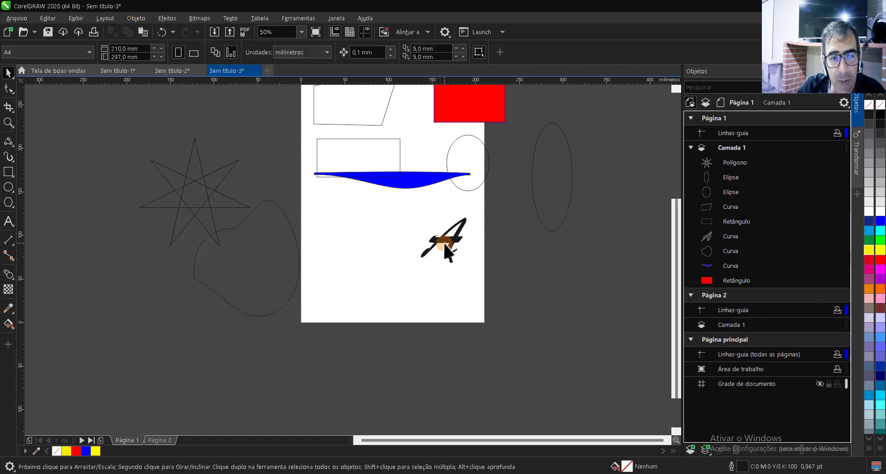
pyautogui.click(444, 238)
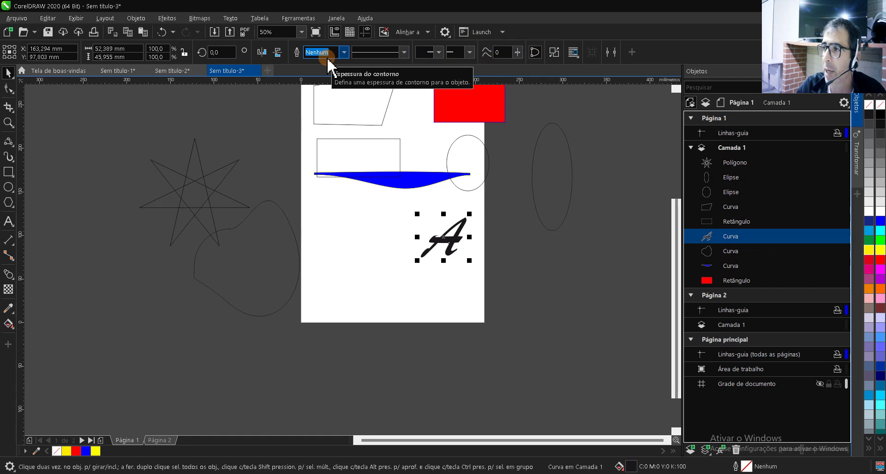
# With the Shape tool, pull a node near the top of the letter A about 18 mm to the right
pyautogui.scroll(2, 468, 244)
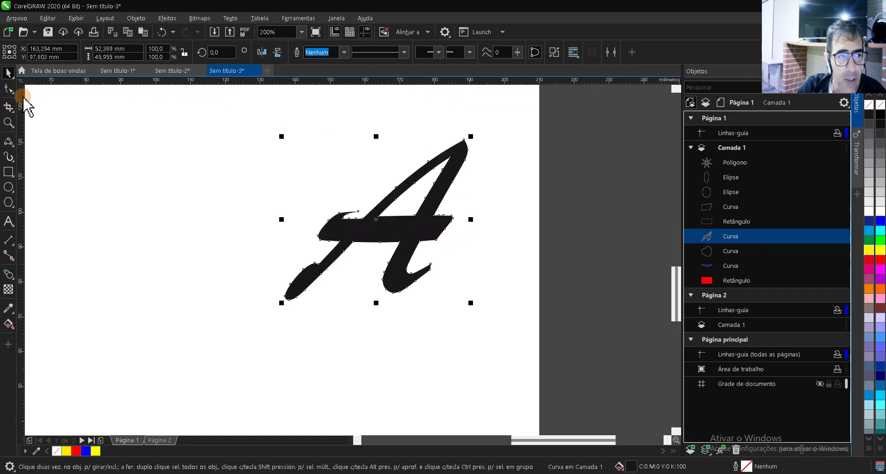
pyautogui.click(8, 88)
pyautogui.click(421, 199)
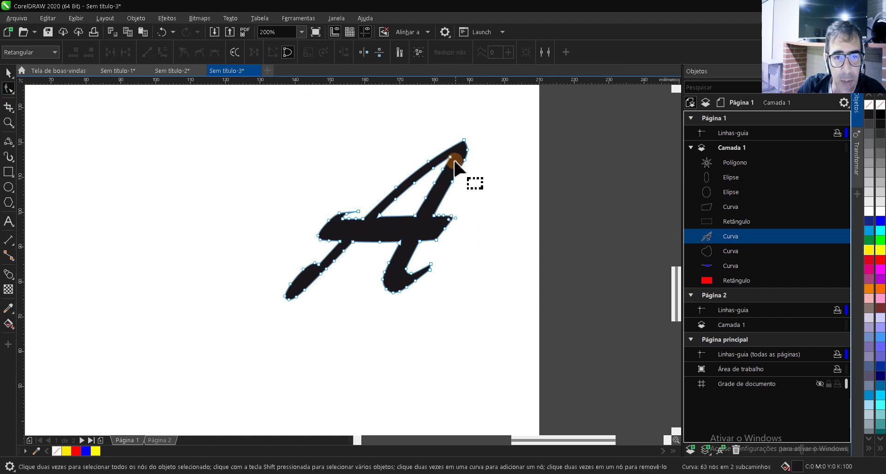
pyautogui.click(470, 159)
pyautogui.moveTo(470, 160); pyautogui.dragTo(529, 165)
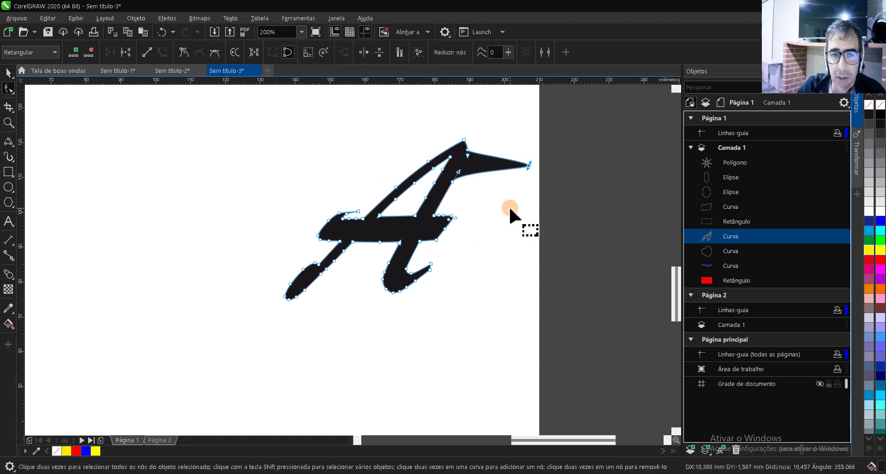
# Delete the distorted letter A from the page
pyautogui.scroll(-1, 485, 247)
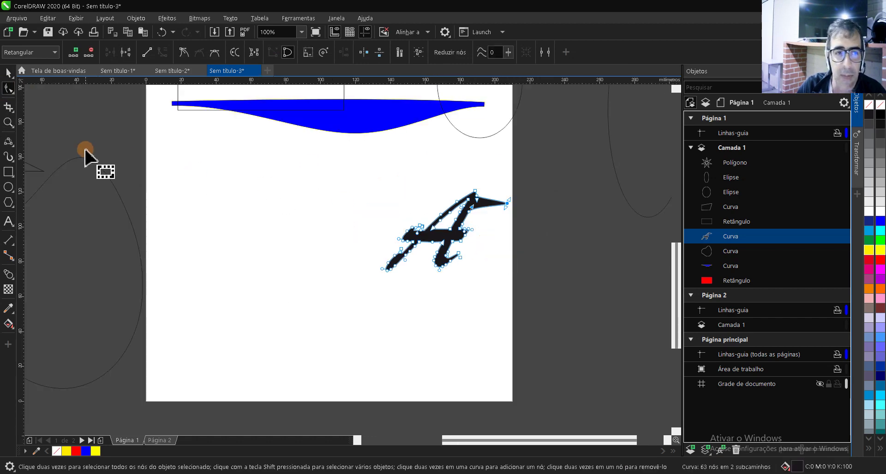
pyautogui.click(8, 72)
pyautogui.moveTo(354, 158); pyautogui.dragTo(552, 318)
pyautogui.press('Delete')
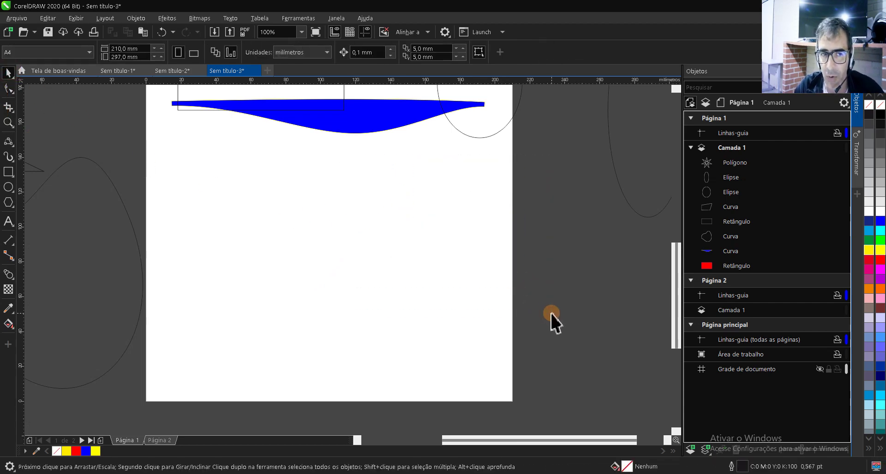
# Delete the star, the freeform curve, both ellipses, the red rectangle and the blue curve
pyautogui.scroll(-1, 552, 318)
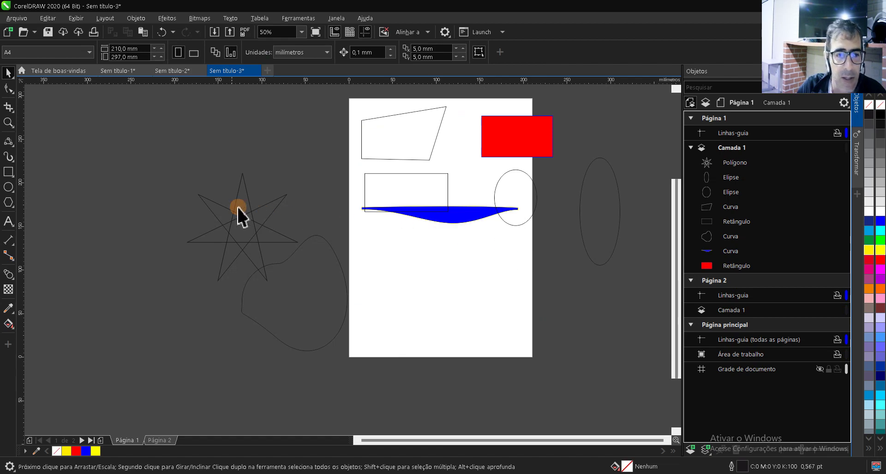
pyautogui.moveTo(150, 143); pyautogui.dragTo(352, 399)
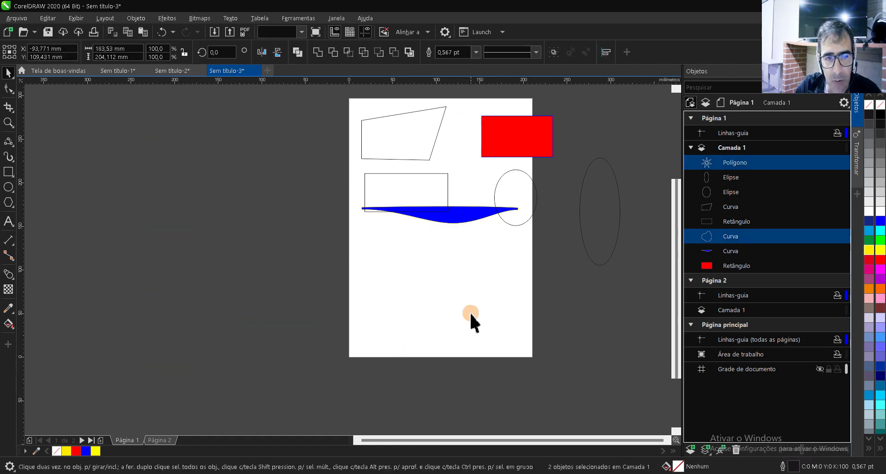
pyautogui.press('Delete')
pyautogui.moveTo(648, 117); pyautogui.dragTo(452, 283)
pyautogui.press('Delete')
pyautogui.click(488, 139)
pyautogui.press('Delete')
pyautogui.click(445, 210)
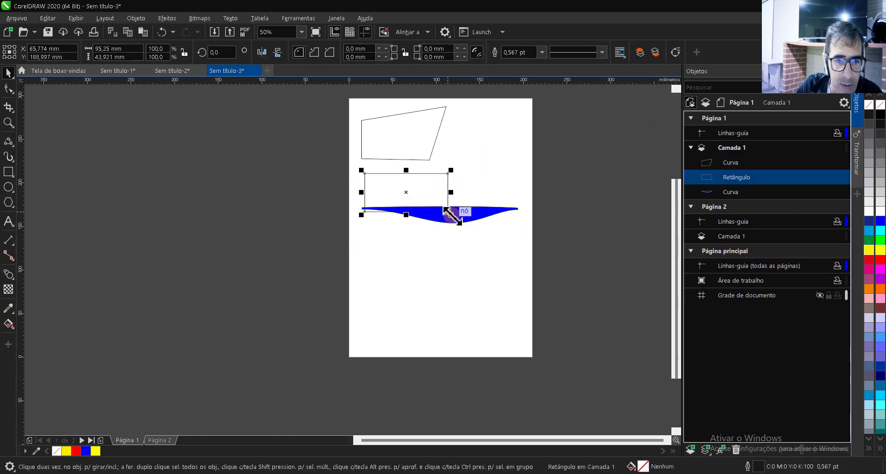
pyautogui.click(462, 218)
pyautogui.press('Delete')
# Move the rectangle about 33 mm right and 51 mm down, and the four-sided curve about 41 mm right and 49 mm down
pyautogui.click(438, 212)
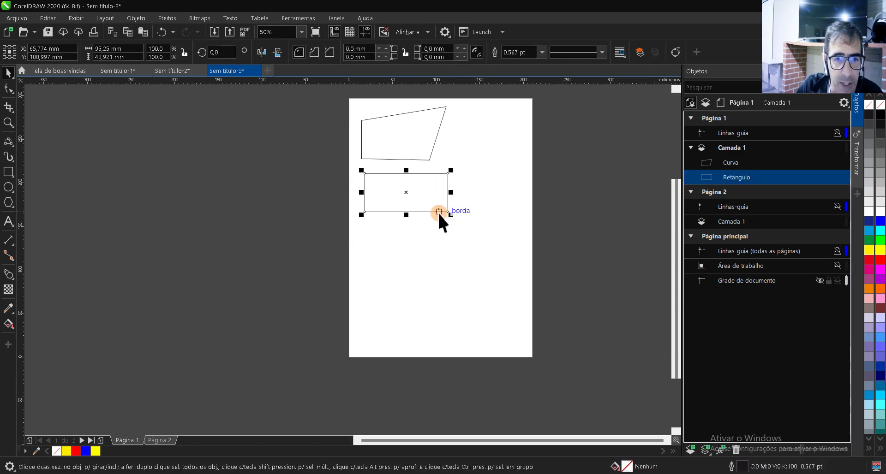
pyautogui.moveTo(436, 210); pyautogui.dragTo(465, 255)
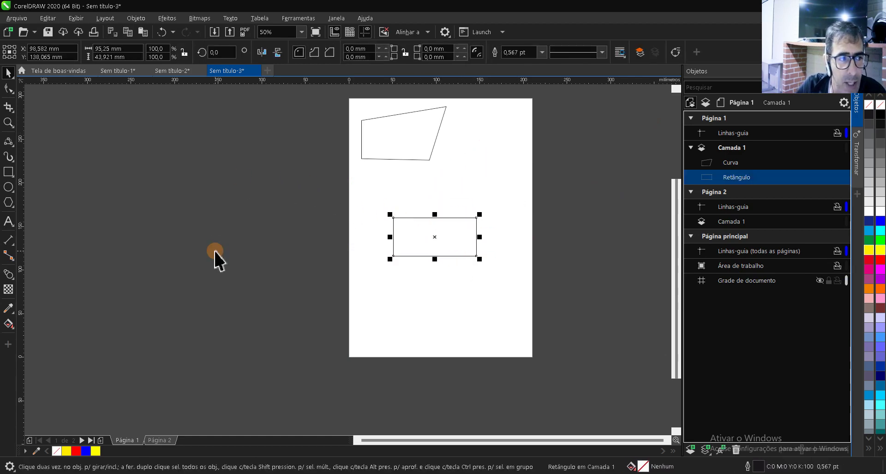
pyautogui.click(379, 160)
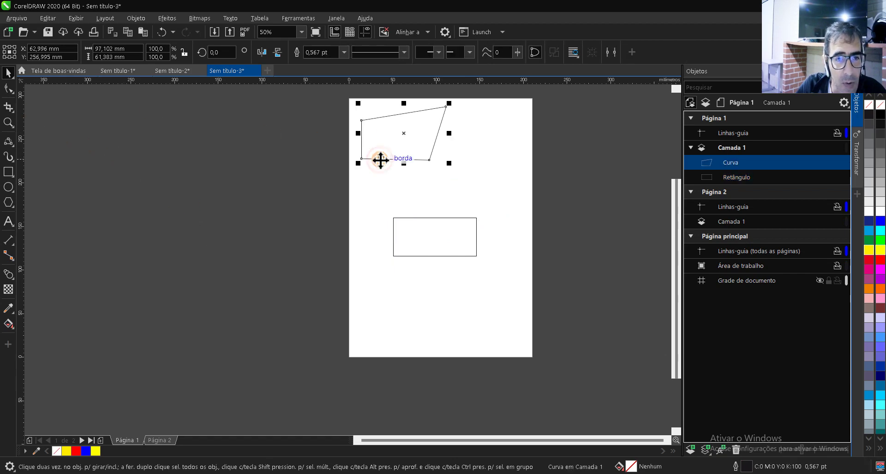
pyautogui.moveTo(404, 134); pyautogui.dragTo(439, 176)
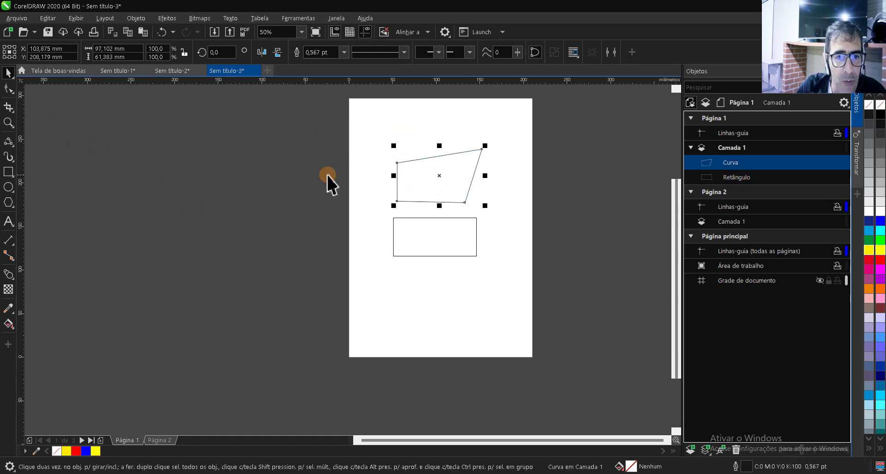
# Draw a rectangle about 65 by 37 mm below the other shapes, try converting it to curves, and delete it
pyautogui.click(8, 171)
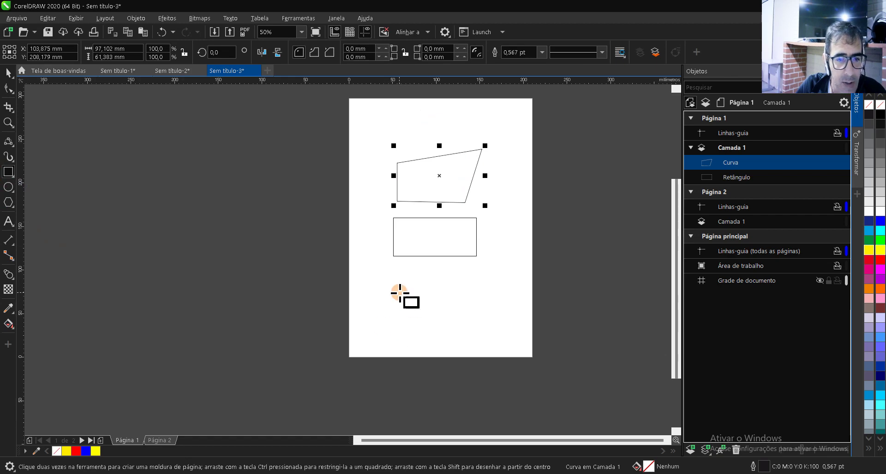
pyautogui.moveTo(403, 294); pyautogui.dragTo(460, 326)
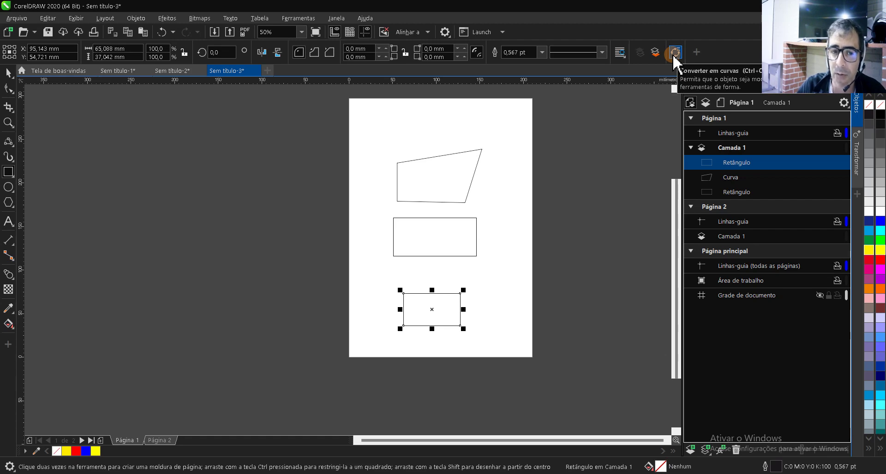
pyautogui.click(15, 96)
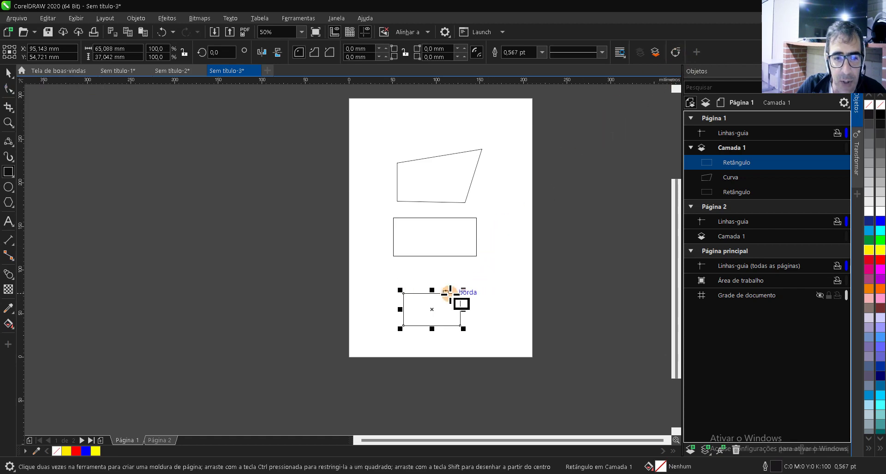
pyautogui.click(675, 52)
pyautogui.press('Delete')
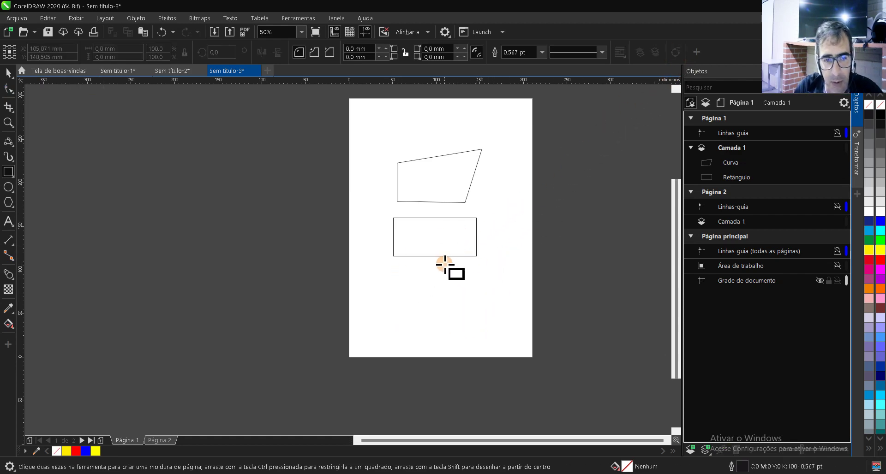
pyautogui.click(443, 256)
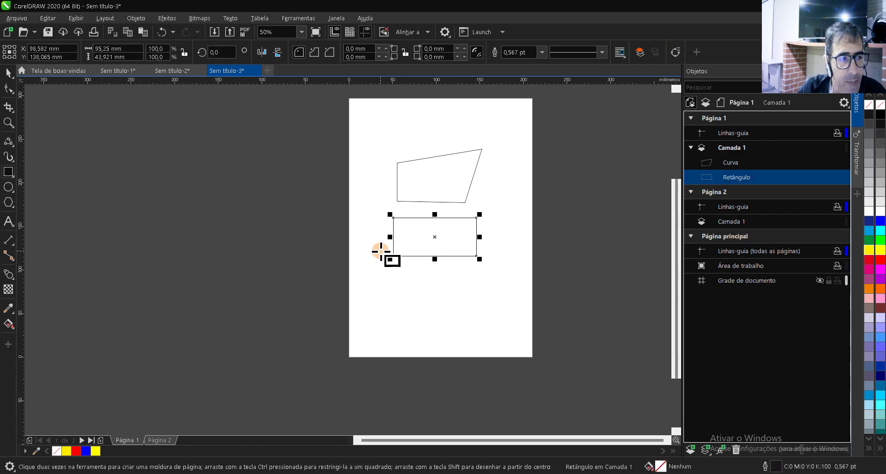
# Draw a circle about 61 mm in diameter below the rectangle and convert it to curves
pyautogui.click(8, 188)
pyautogui.moveTo(397, 283); pyautogui.dragTo(445, 334)
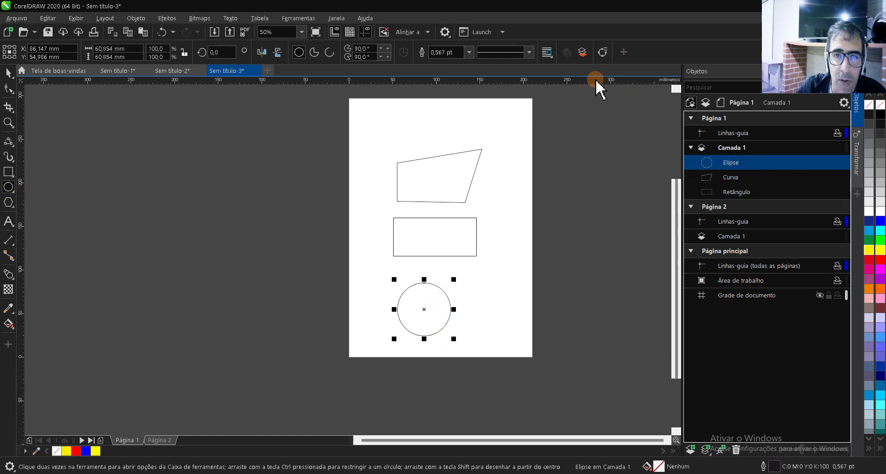
pyautogui.click(602, 52)
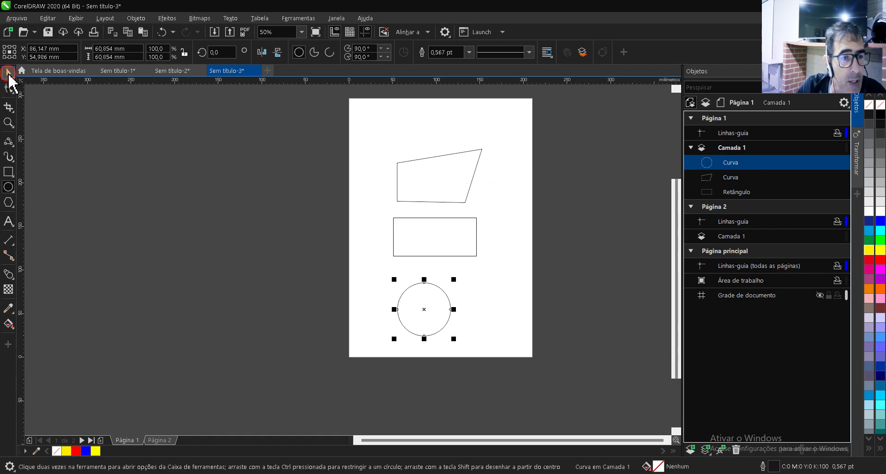
pyautogui.click(7, 74)
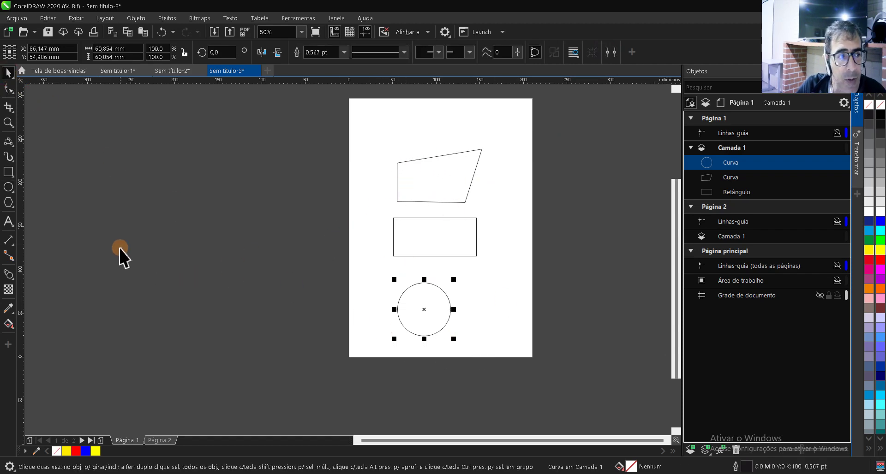
# With the Shape tool, stretch the converted circle by pulling its right node horizontally to about 170 mm on the ruler
pyautogui.click(9, 89)
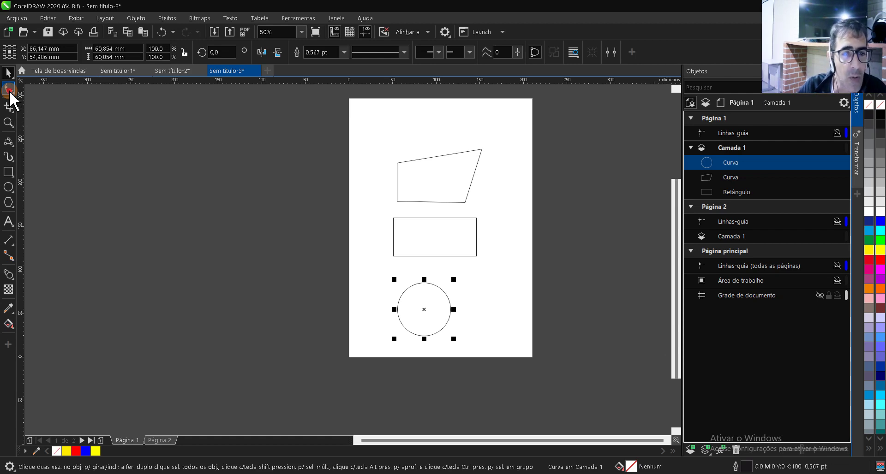
pyautogui.scroll(1, 450, 328)
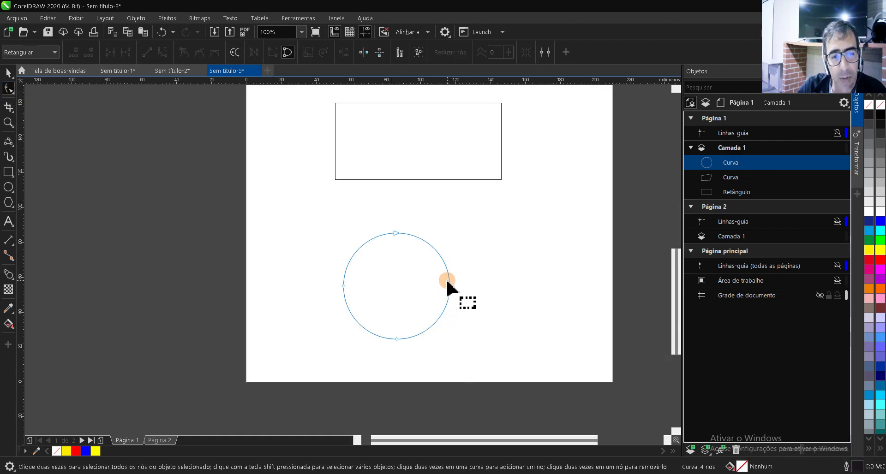
pyautogui.moveTo(449, 286); pyautogui.dragTo(543, 288)
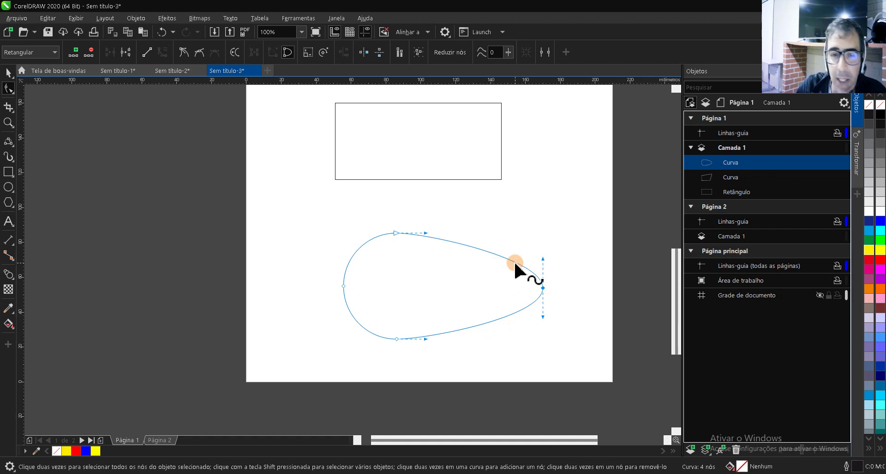
pyautogui.click(508, 338)
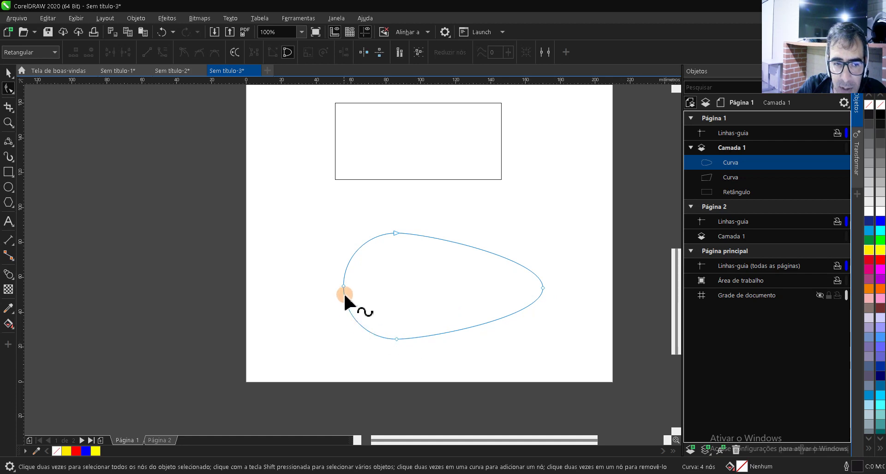
# Delete the stretched curve's rightmost node and add a new node on its upper-right segment
pyautogui.doubleClick(543, 288)
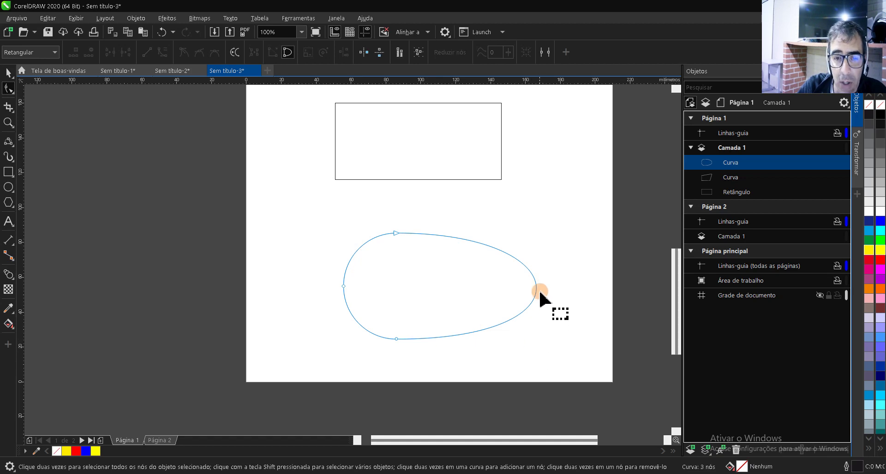
pyautogui.doubleClick(522, 264)
pyautogui.click(557, 257)
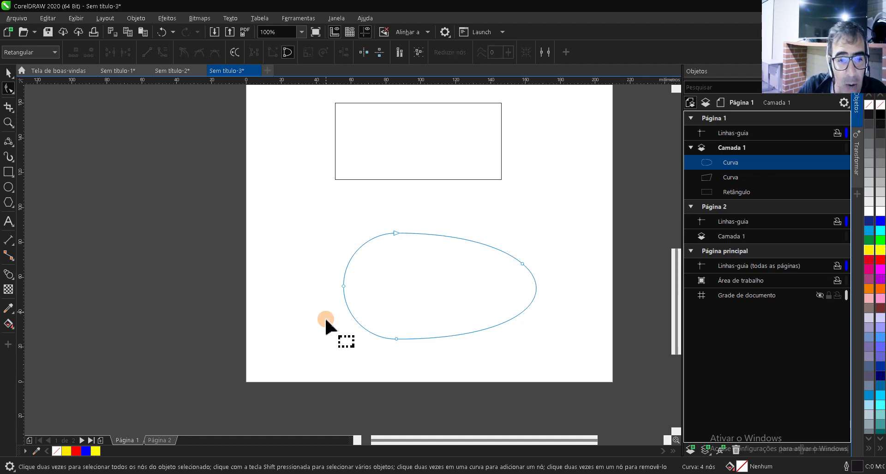
# Add three nodes to the curve's upper-left segment and one partway along its upper-right segment
pyautogui.click(396, 233)
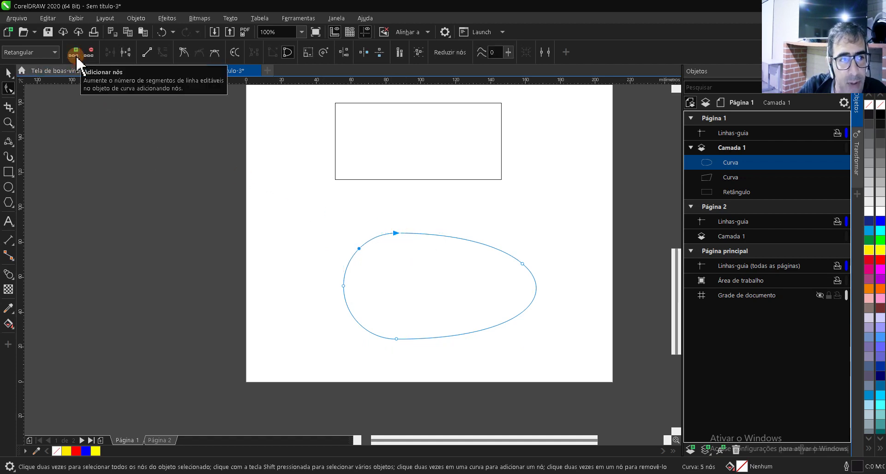
pyautogui.click(76, 58)
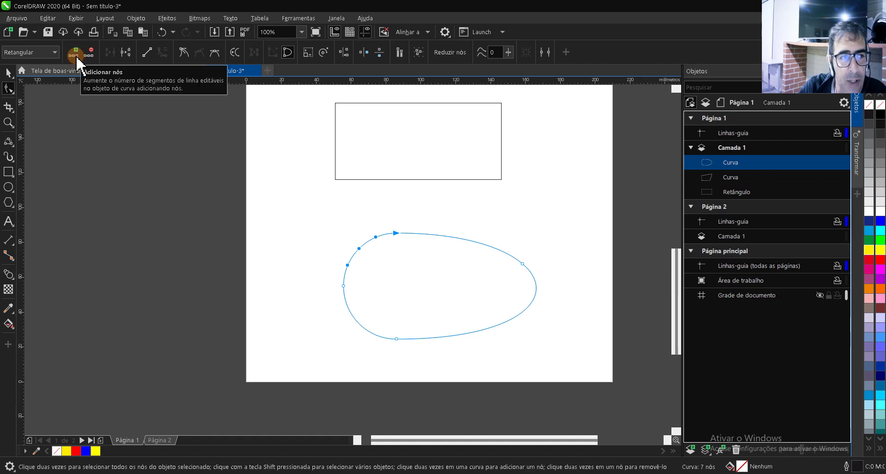
pyautogui.click(473, 241)
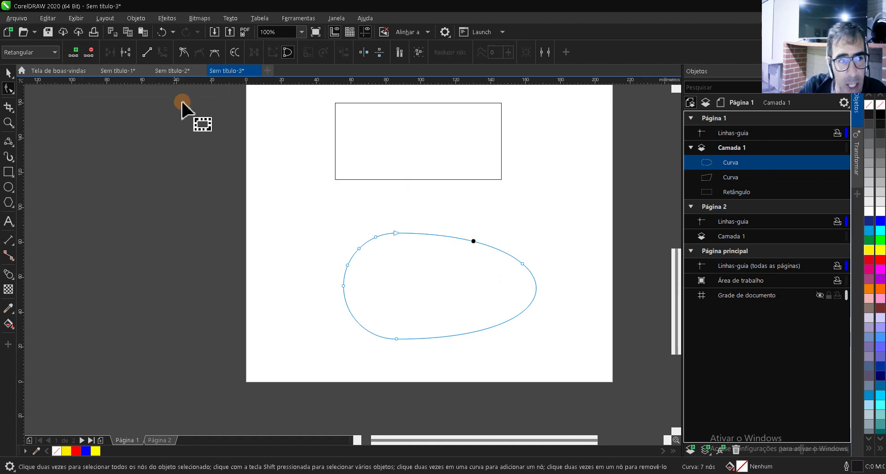
pyautogui.click(73, 52)
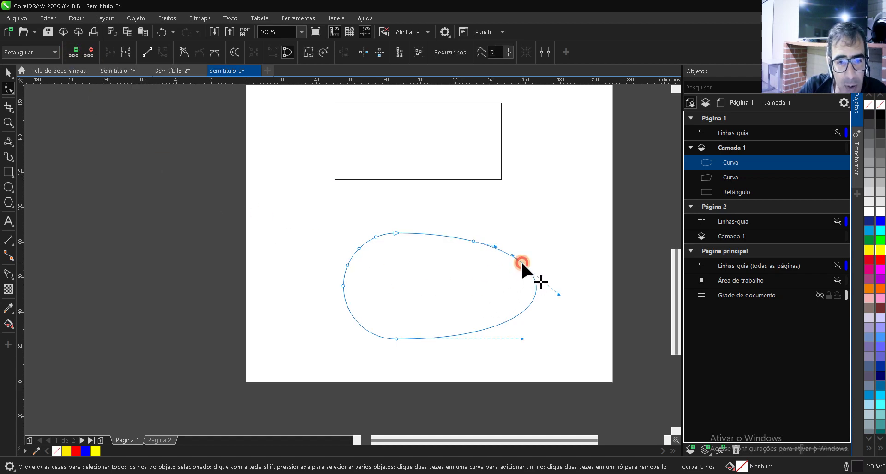
# Delete the upper-right node nearest the curve's tip and the extra node closest to the start node, and add a node at the rightmost point
pyautogui.click(88, 53)
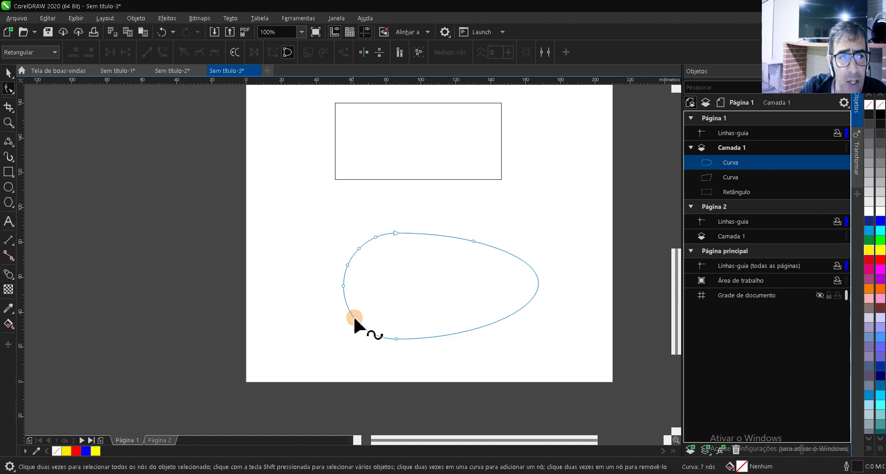
pyautogui.doubleClick(537, 282)
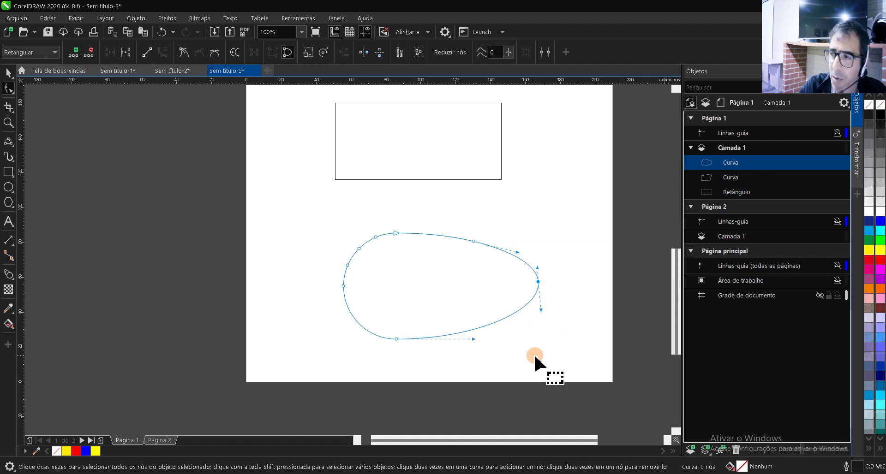
pyautogui.doubleClick(376, 235)
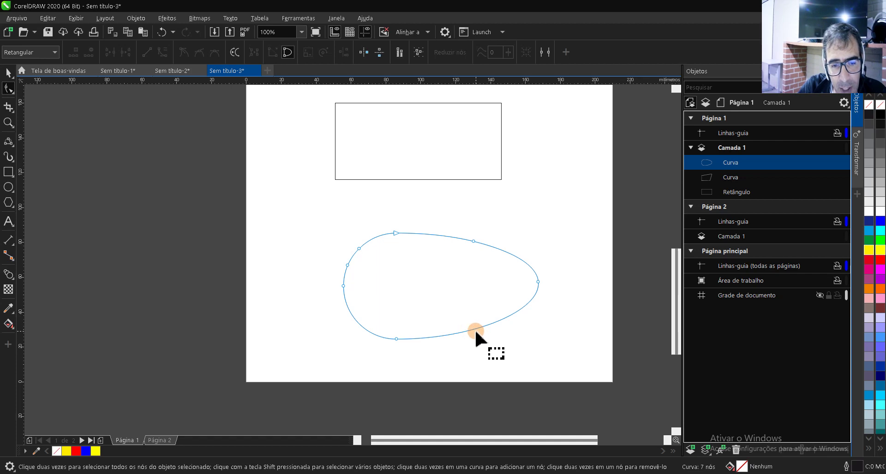
# Delete the two remaining extra nodes on the curve's upper-left segment together with the leftmost node
pyautogui.moveTo(472, 329)
pyautogui.mouseDown()
pyautogui.moveTo(526, 351)
pyautogui.moveTo(552, 338)
pyautogui.moveTo(446, 318)
pyautogui.moveTo(474, 328)
pyautogui.mouseUp()
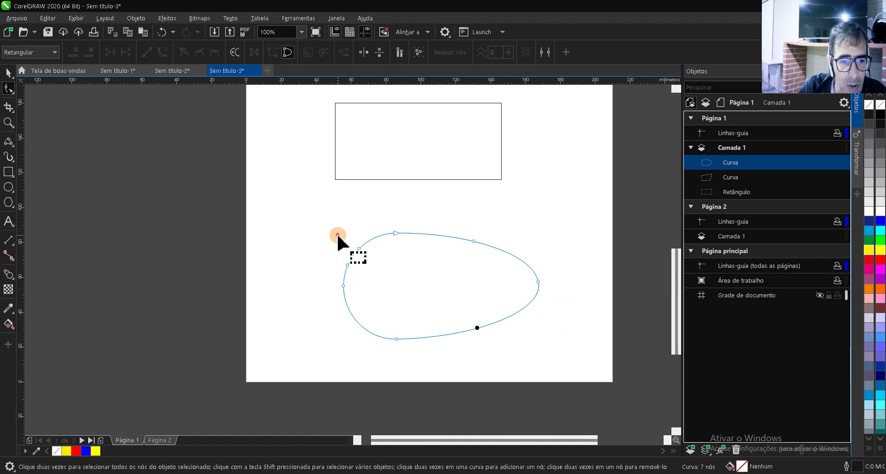
pyautogui.moveTo(371, 274); pyautogui.dragTo(371, 275)
pyautogui.press('Delete')
pyautogui.click(343, 285)
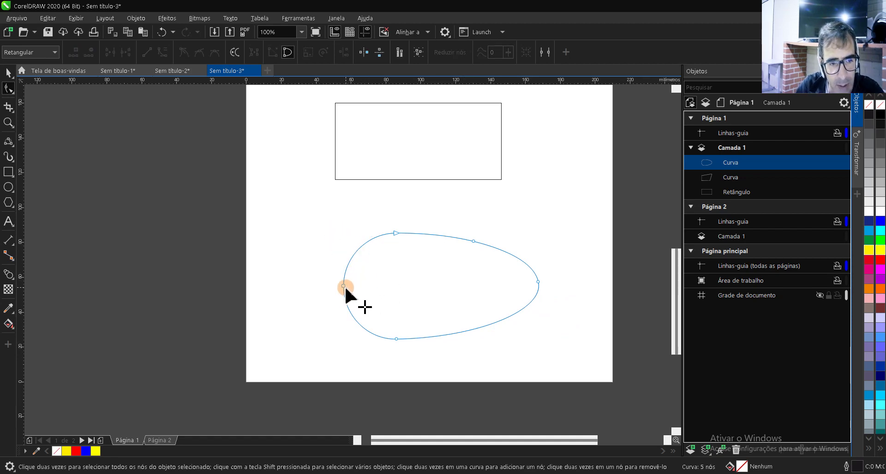
pyautogui.press('Delete')
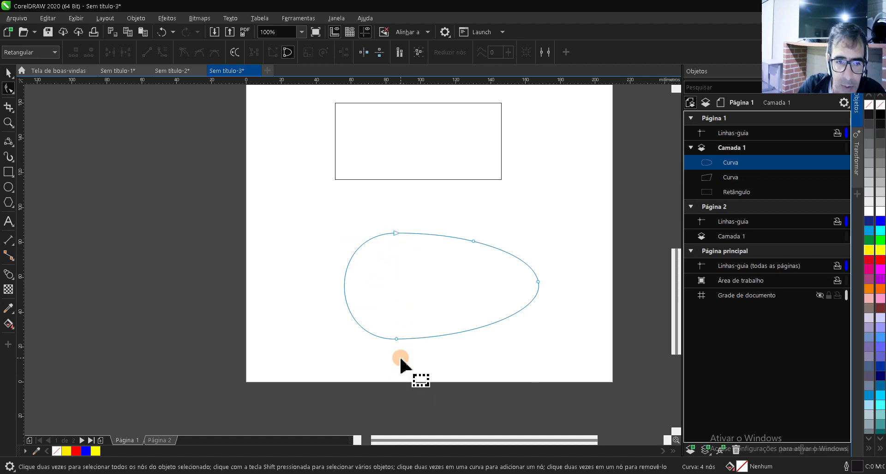
# Convert the rounded left segment between the curve's upper and lower nodes to a straight line
pyautogui.click(344, 287)
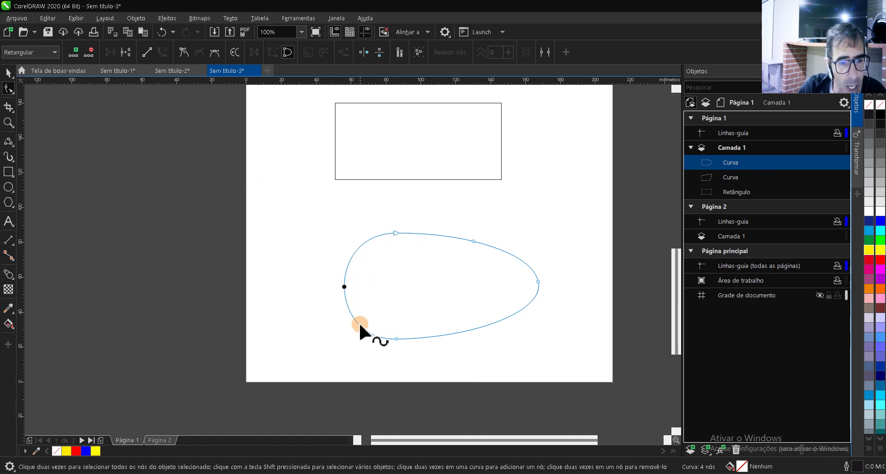
pyautogui.click(345, 247)
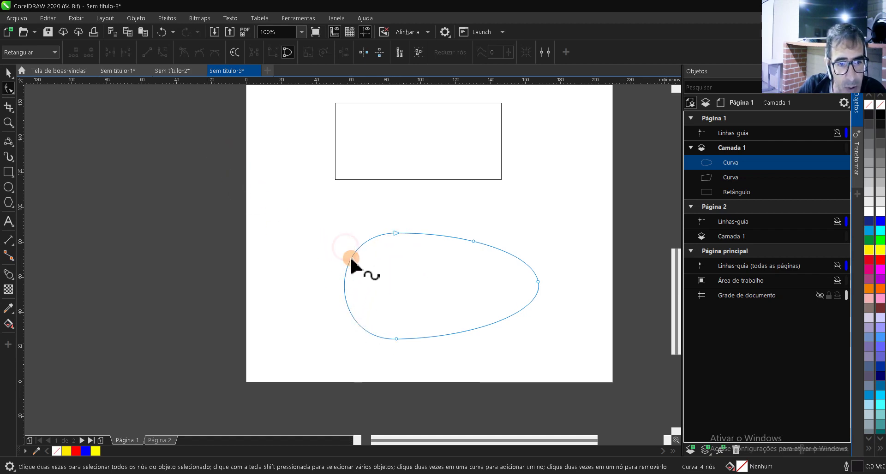
pyautogui.click(350, 260)
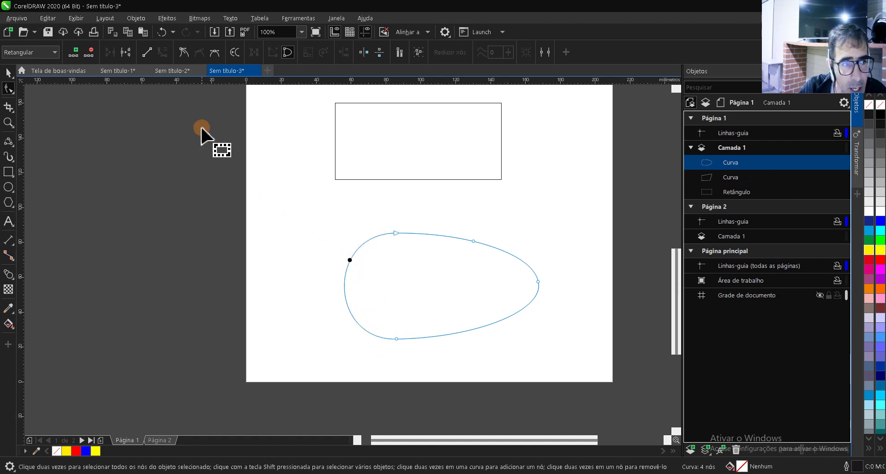
pyautogui.click(147, 53)
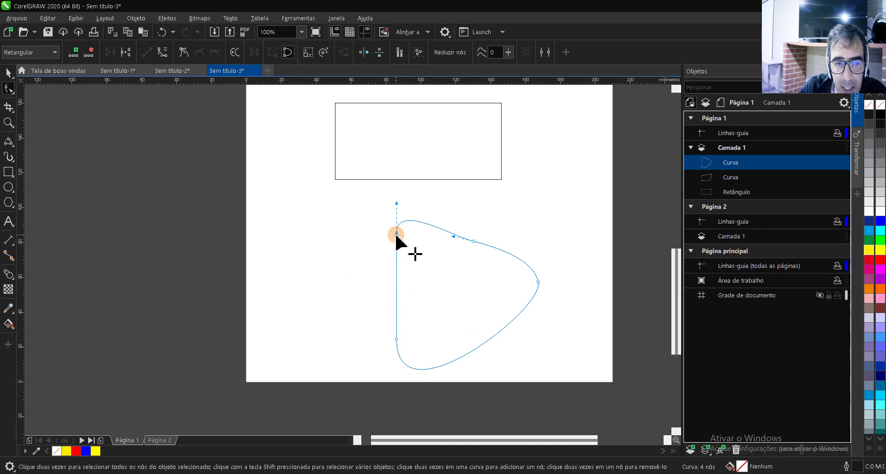
# Move the straight left edge outward about 21 mm, try bending the upper segment inward, and undo that bend
pyautogui.moveTo(396, 233); pyautogui.dragTo(360, 289)
pyautogui.moveTo(429, 226); pyautogui.dragTo(420, 270)
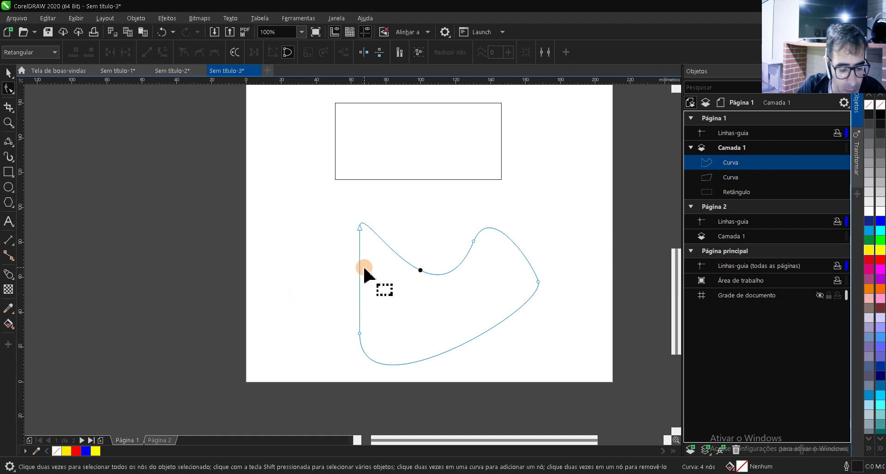
pyautogui.hotkey('ctrl', 'z')
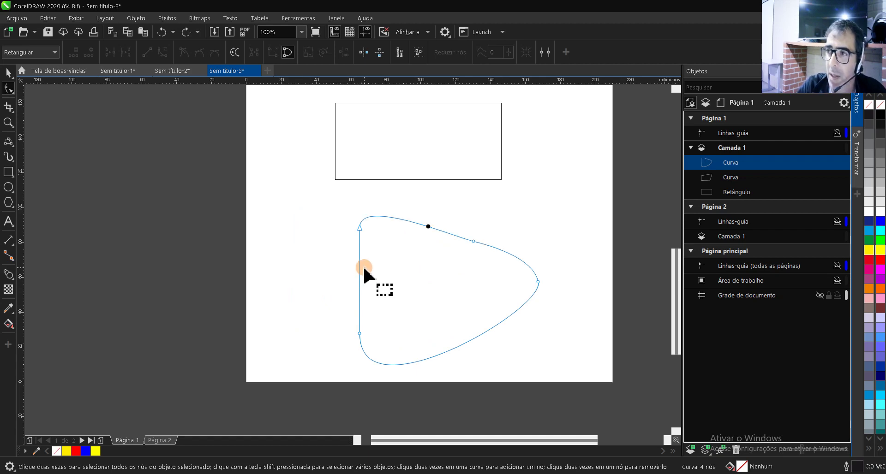
# Convert the straight left edge back to a curve and bend it outward about 19 mm
pyautogui.scroll(-2, 372, 231)
pyautogui.scroll(2, 371, 231)
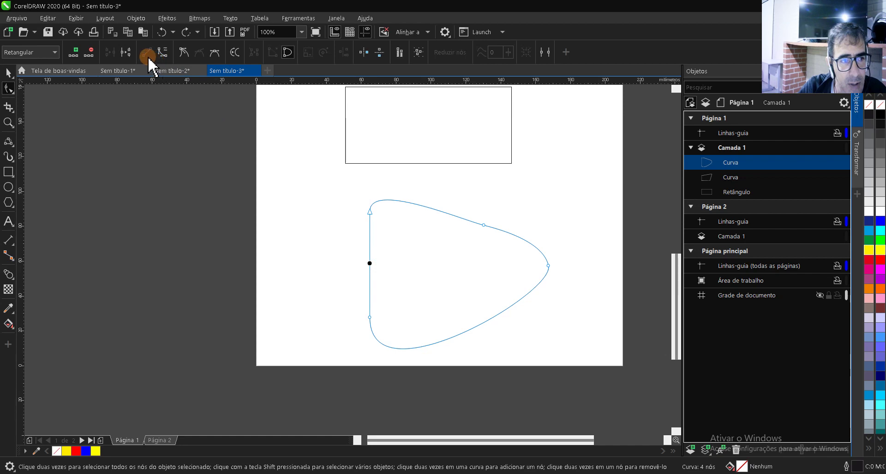
pyautogui.click(162, 52)
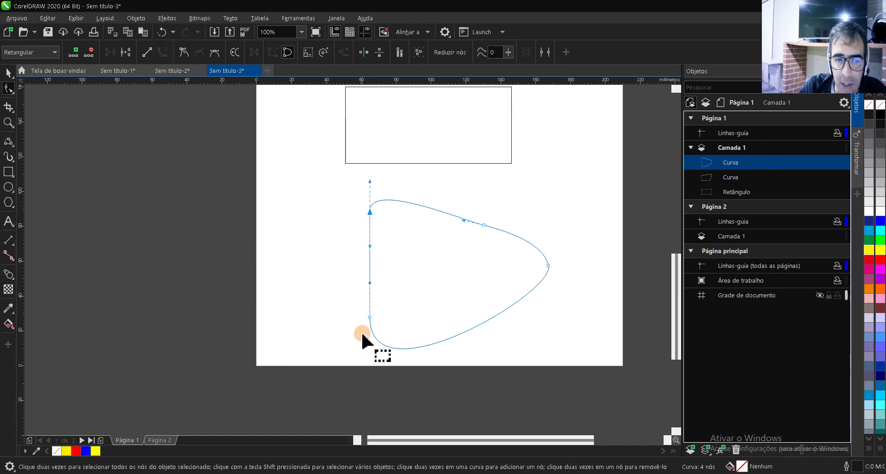
pyautogui.click(369, 318)
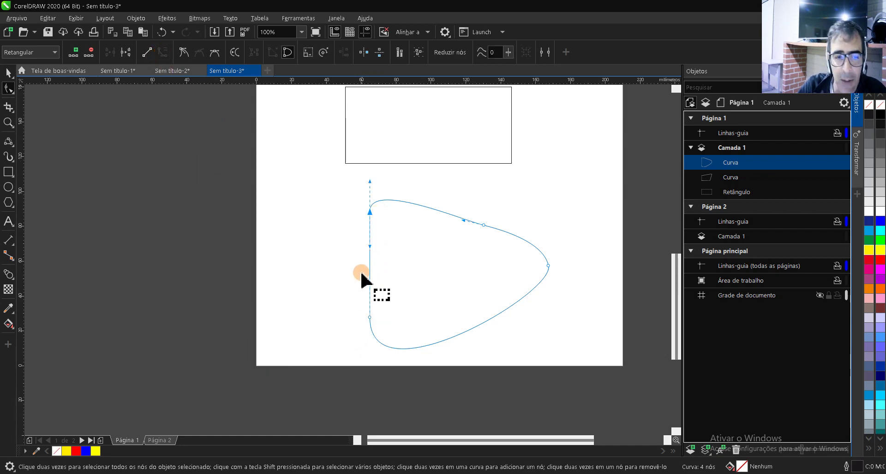
pyautogui.moveTo(369, 266); pyautogui.dragTo(337, 265)
pyautogui.click(239, 406)
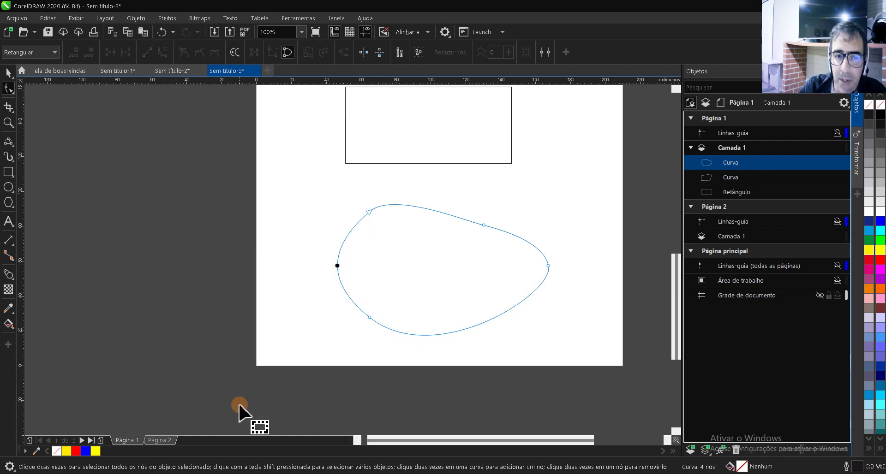
# Undo the left-edge edits back to the rounded segment that preceded the straight-line conversion
pyautogui.hotkey('ctrl', 'z')
pyautogui.hotkey('ctrl', 'z')
pyautogui.hotkey('ctrl', 'z')
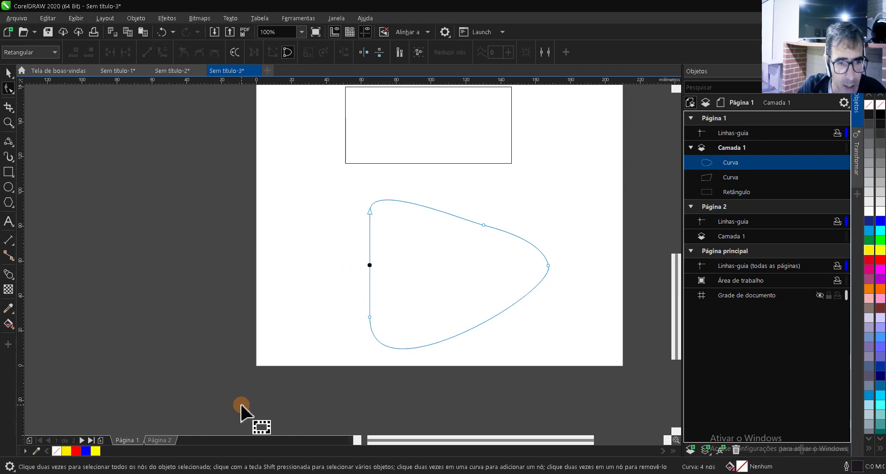
pyautogui.hotkey('ctrl', 'shift', 'z')
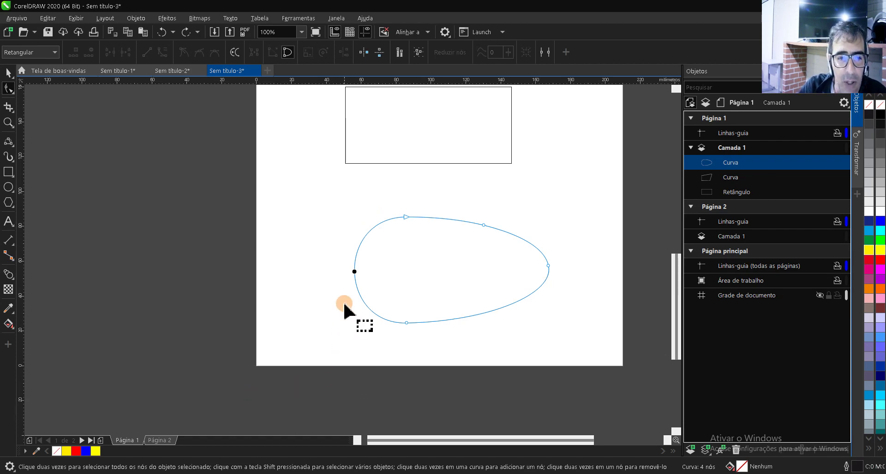
# Try converting the rounded left segment to a straight line once more, and undo it
pyautogui.click(353, 268)
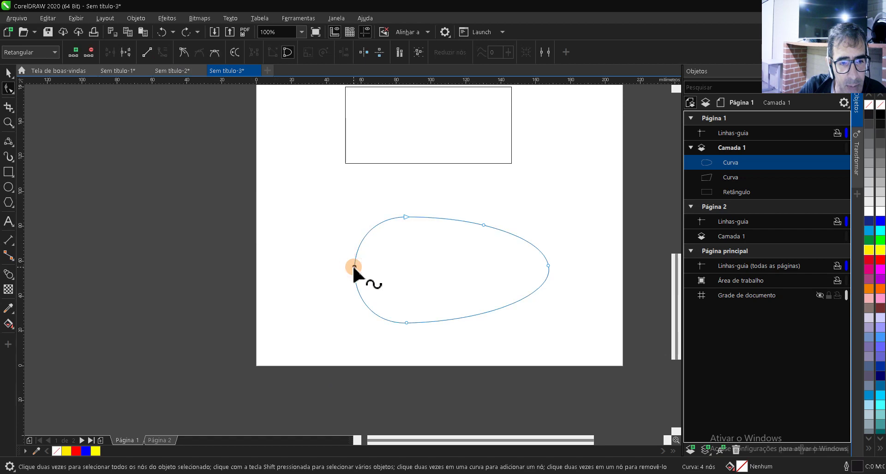
pyautogui.click(146, 52)
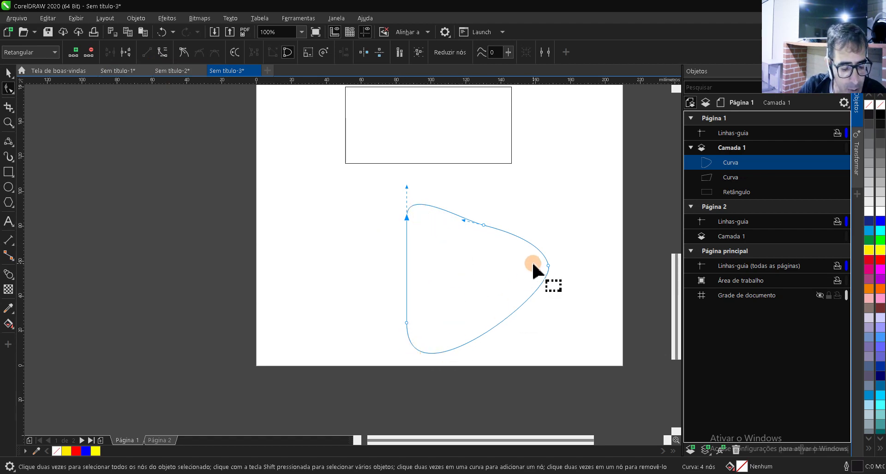
pyautogui.hotkey('ctrl', 'z')
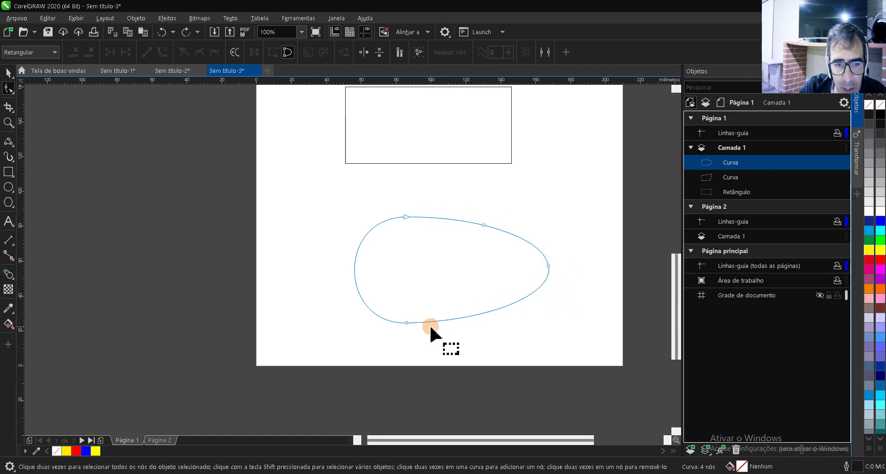
# Add a node immediately to the right of the curve's top node and another beside its bottom node
pyautogui.scroll(6, 406, 216)
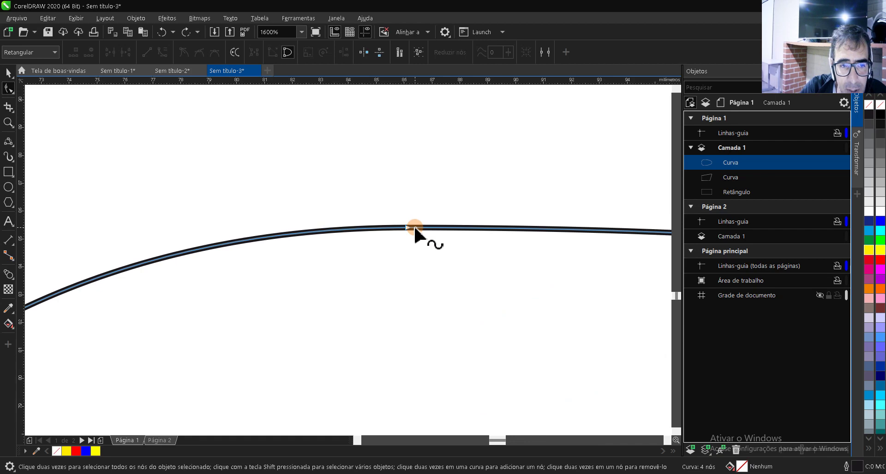
pyautogui.doubleClick(413, 225)
pyautogui.scroll(-6, 410, 264)
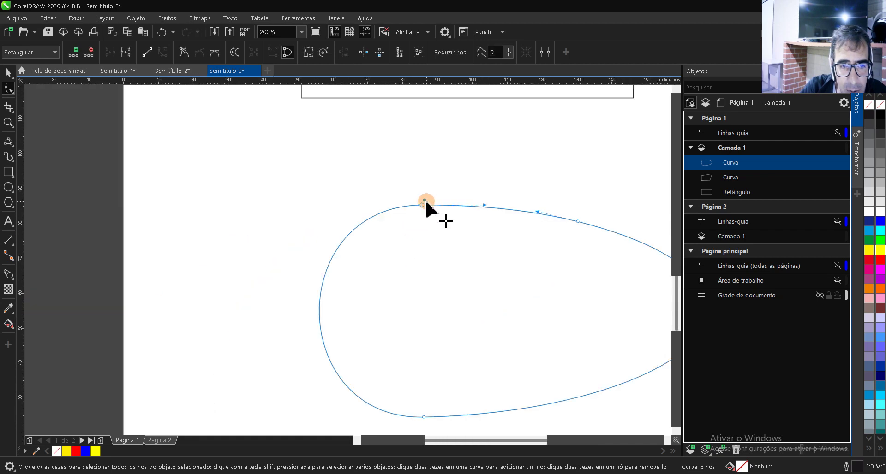
pyautogui.scroll(4, 417, 265)
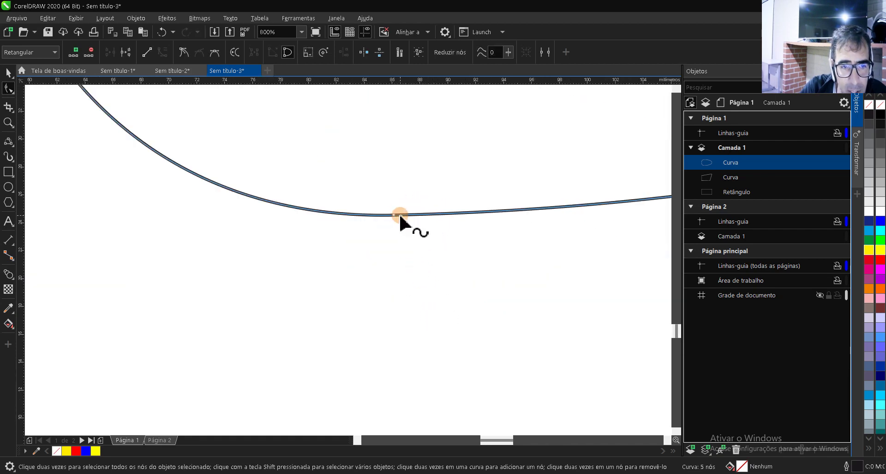
pyautogui.doubleClick(399, 215)
pyautogui.scroll(-4, 392, 248)
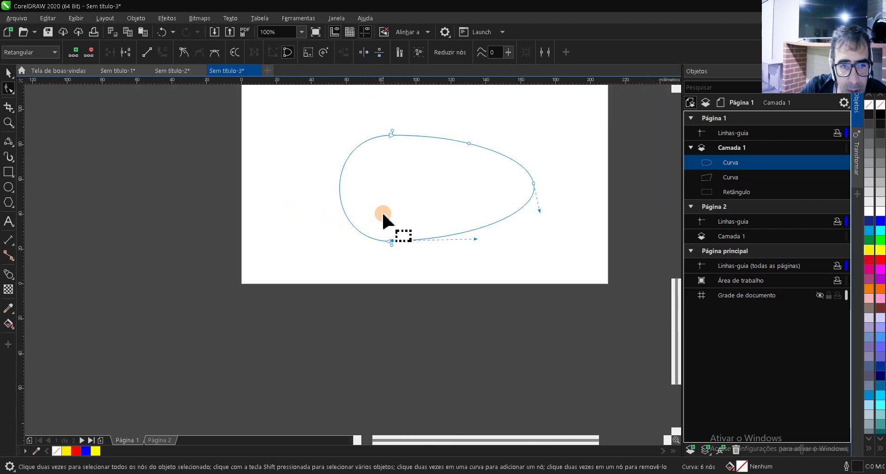
# Convert the left segment between the paired top and bottom nodes to a straight line and inspect the upper corner closely
pyautogui.scroll(3, 392, 134)
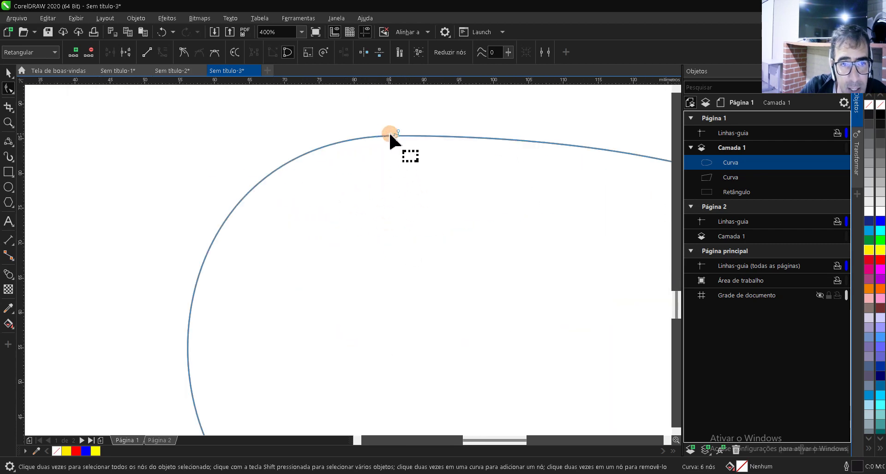
pyautogui.scroll(5, 390, 134)
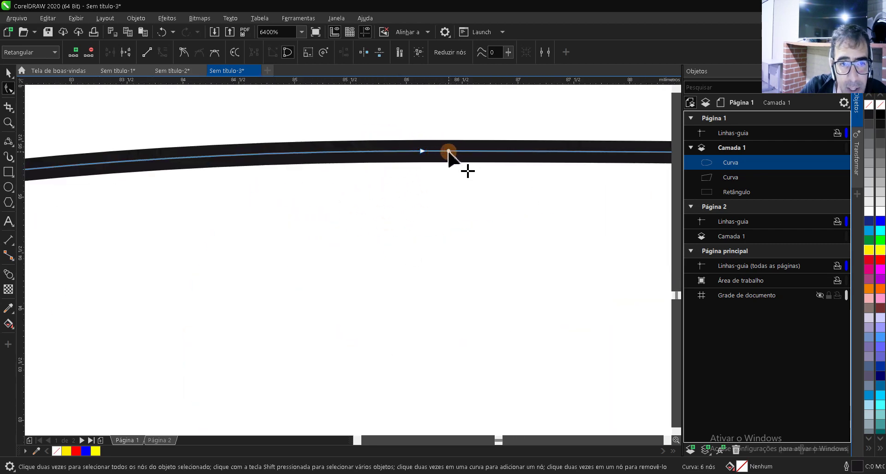
pyautogui.scroll(-5, 448, 152)
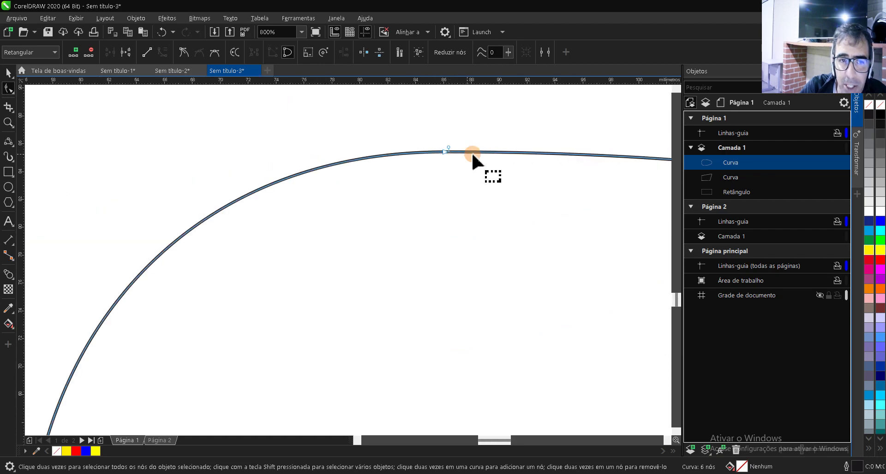
pyautogui.scroll(-1, 451, 205)
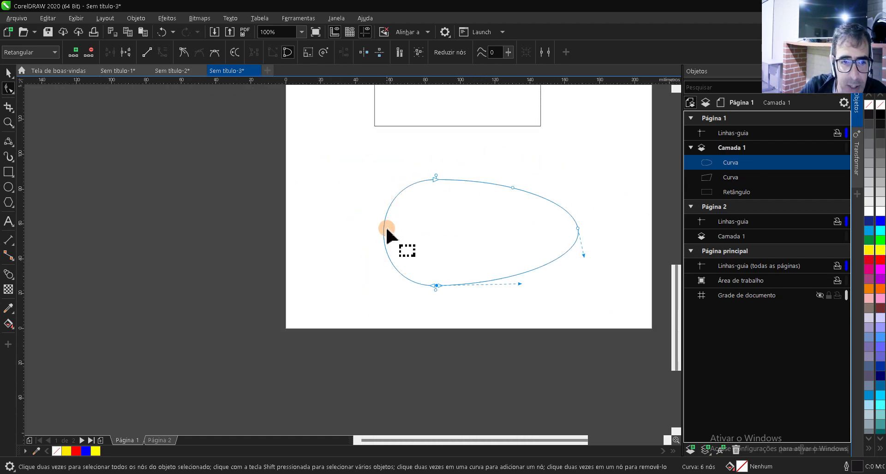
pyautogui.click(147, 52)
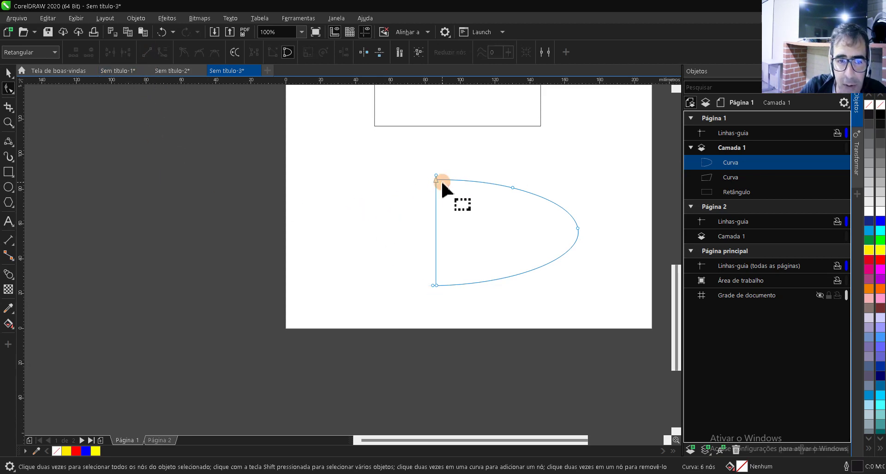
pyautogui.scroll(5, 436, 179)
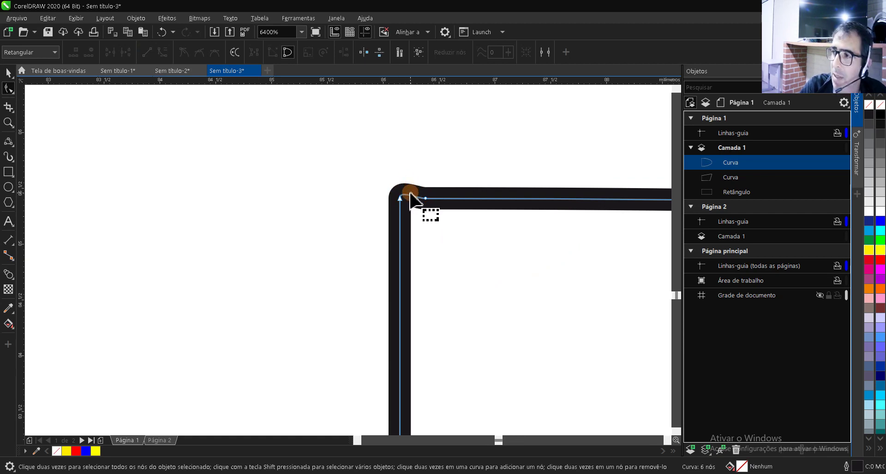
# Undo and retry the straight-line conversion of the left segment, and undo back to before the paired nodes were added
pyautogui.scroll(-6, 410, 196)
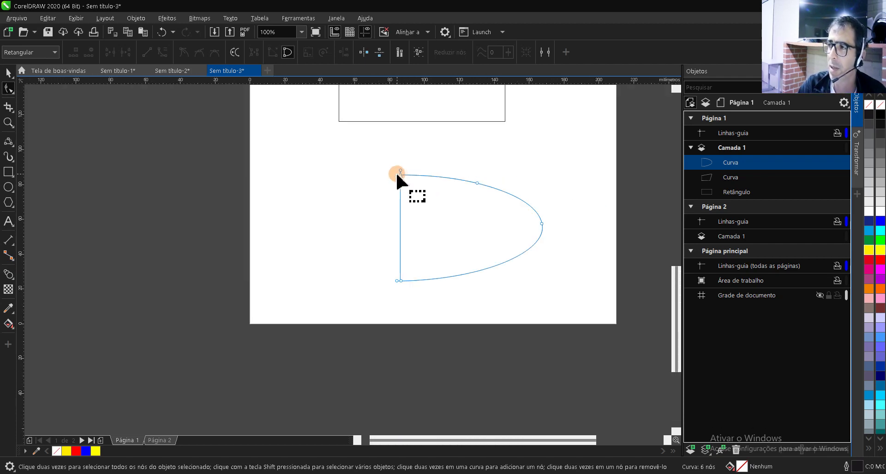
pyautogui.hotkey('ctrl', 'z')
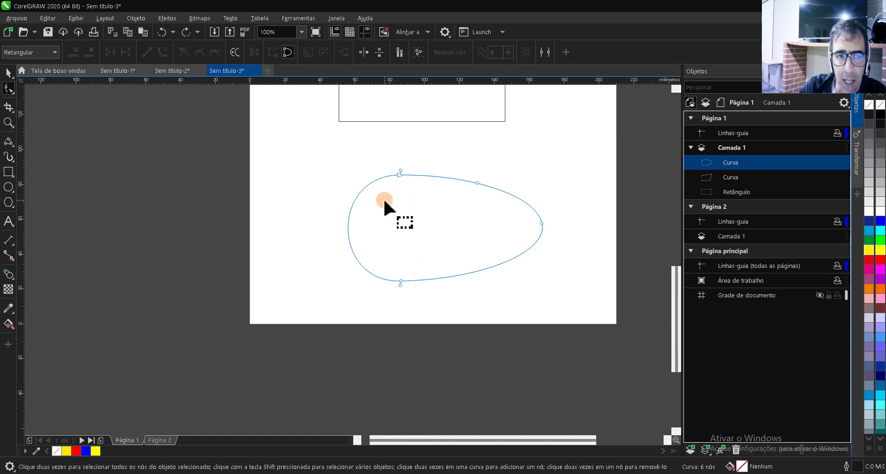
pyautogui.click(347, 227)
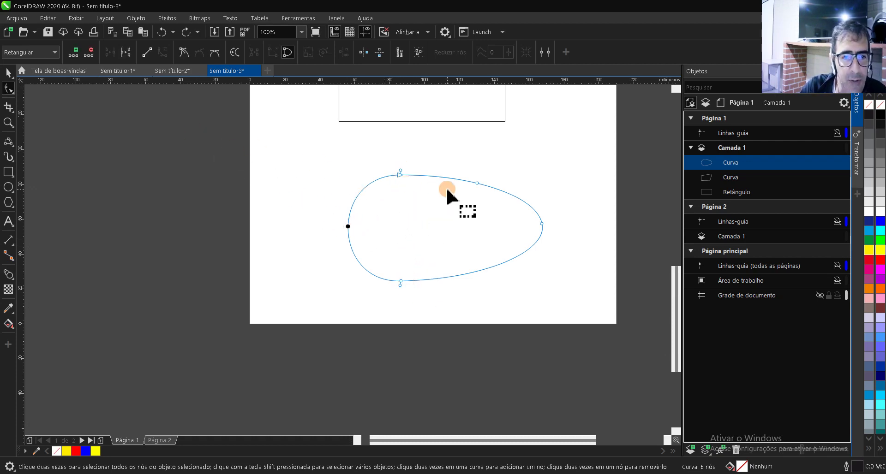
pyautogui.click(147, 52)
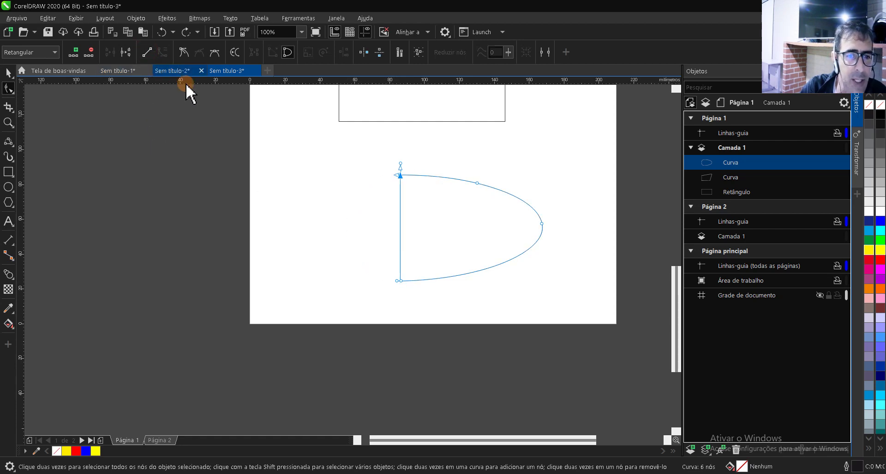
pyautogui.hotkey('ctrl', 'z')
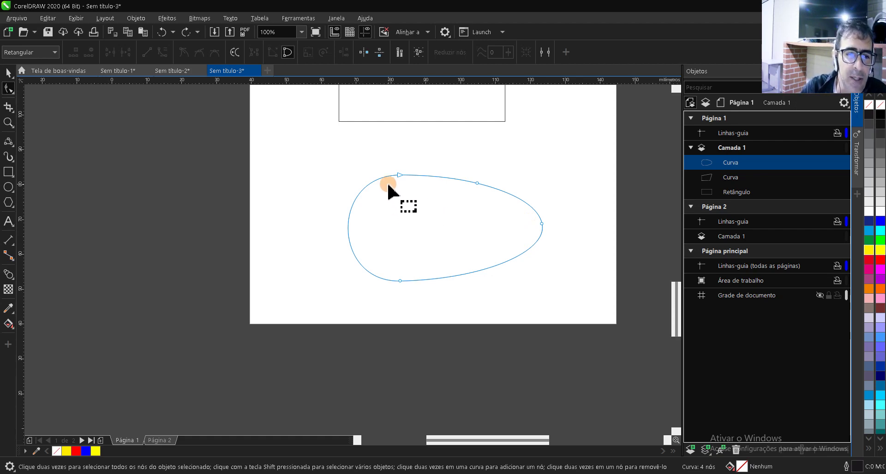
# Try converting the rounded left segment to a straight line without the extra paired nodes, and undo it
pyautogui.scroll(1, 392, 174)
pyautogui.scroll(-1, 396, 171)
pyautogui.scroll(1, 399, 171)
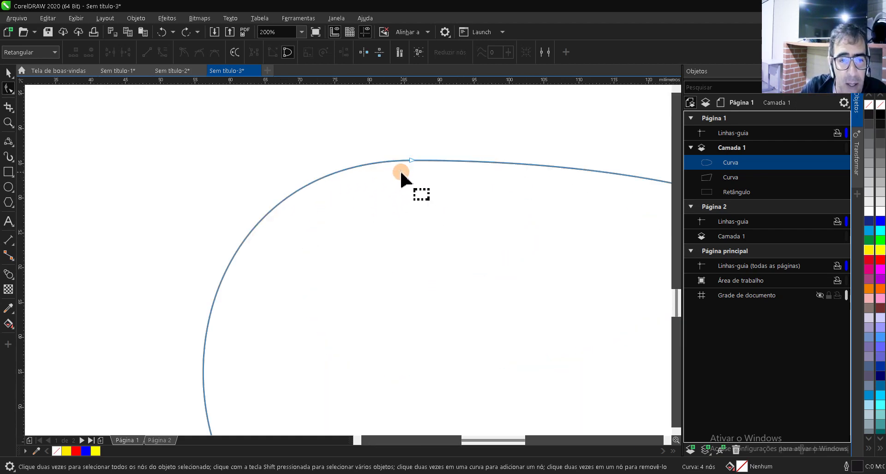
pyautogui.scroll(-1, 401, 178)
pyautogui.click(352, 227)
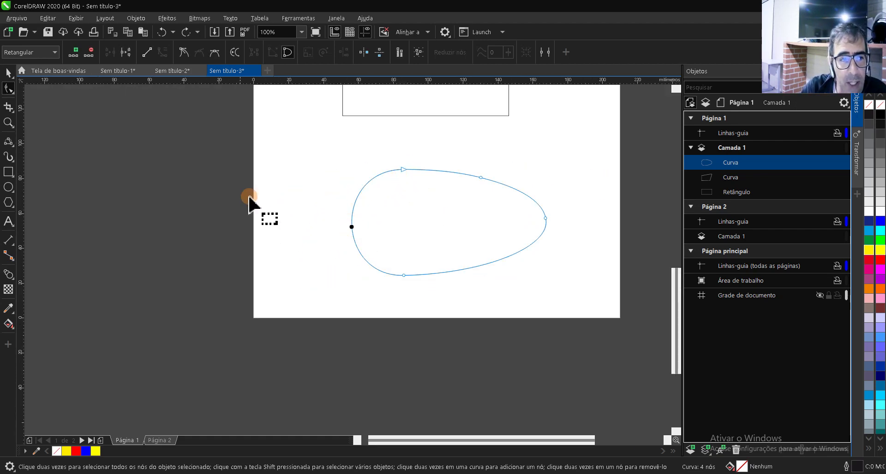
pyautogui.click(138, 54)
pyautogui.click(340, 136)
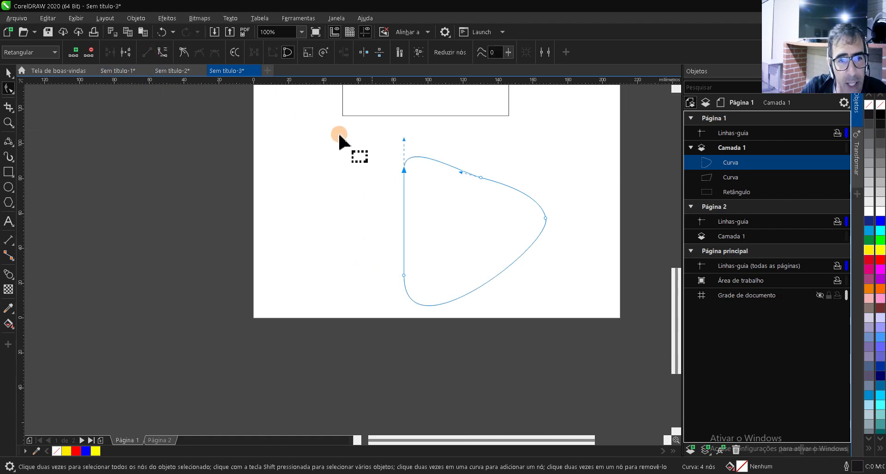
pyautogui.click(462, 172)
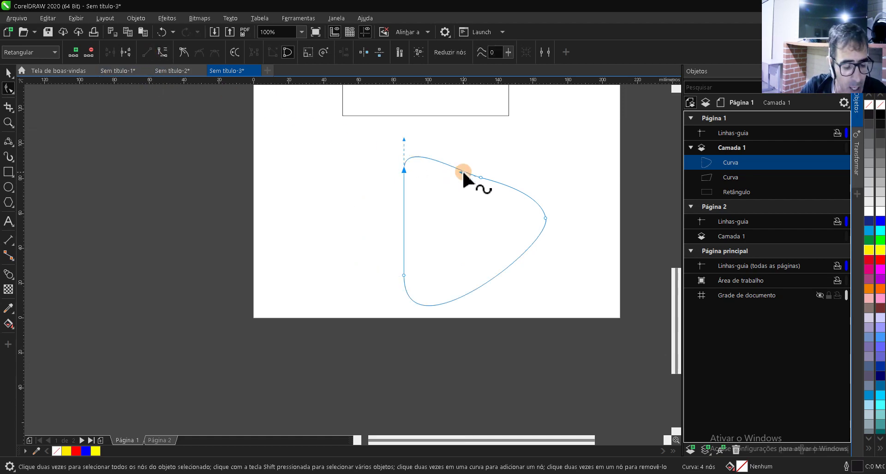
pyautogui.hotkey('ctrl', 'z')
# Add a node on the curve immediately to the right of its top node
pyautogui.scroll(10, 462, 176)
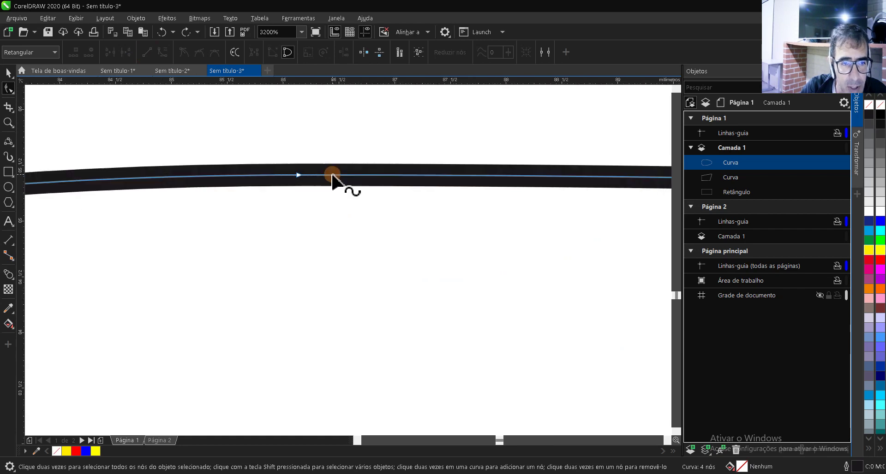
pyautogui.scroll(4, 332, 176)
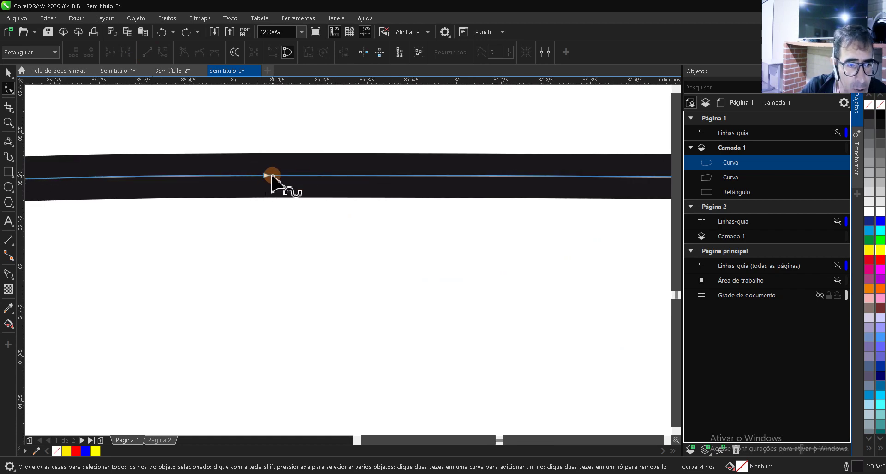
pyautogui.doubleClick(271, 175)
pyautogui.scroll(-10, 276, 187)
pyautogui.scroll(3, 355, 173)
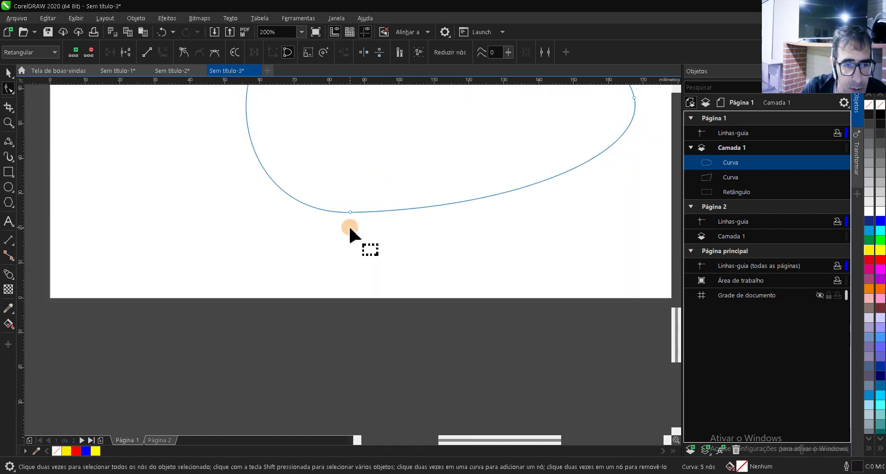
# Add a node on the curve immediately to the right of its bottom node
pyautogui.scroll(4, 346, 212)
pyautogui.scroll(-5, 338, 184)
pyautogui.scroll(3, 339, 187)
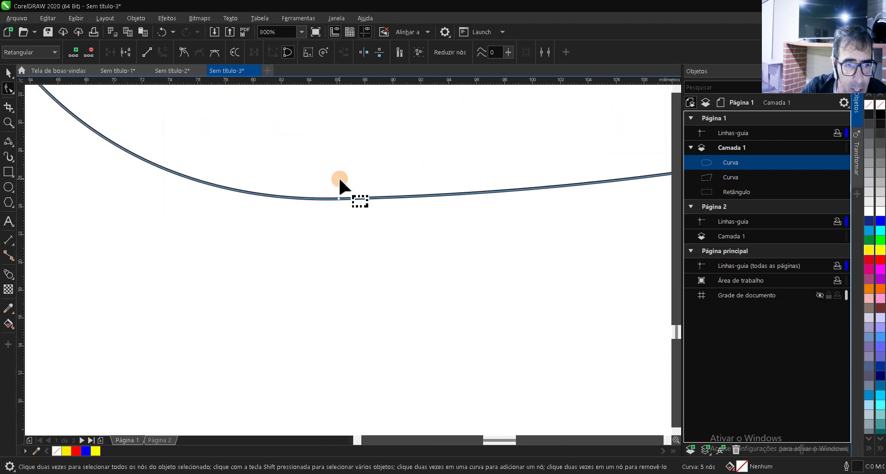
pyautogui.scroll(4, 340, 181)
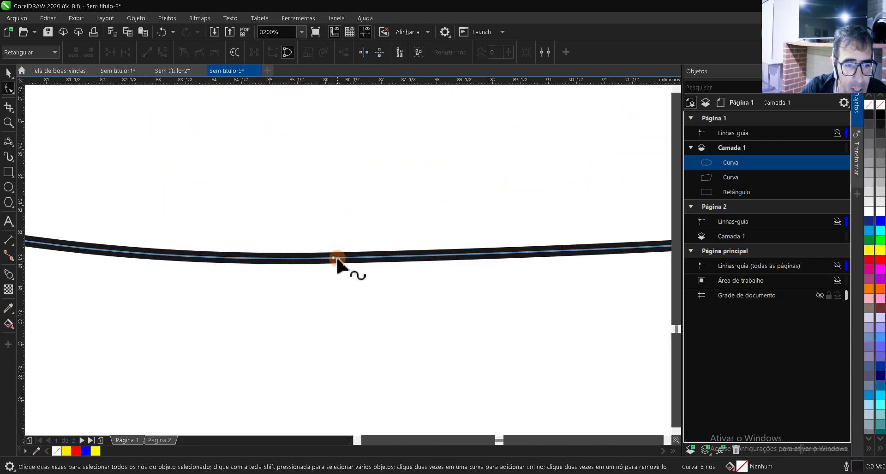
pyautogui.click(338, 257)
# Convert the rounded left segment between the top and bottom nodes to a straight line
pyautogui.scroll(-8, 342, 267)
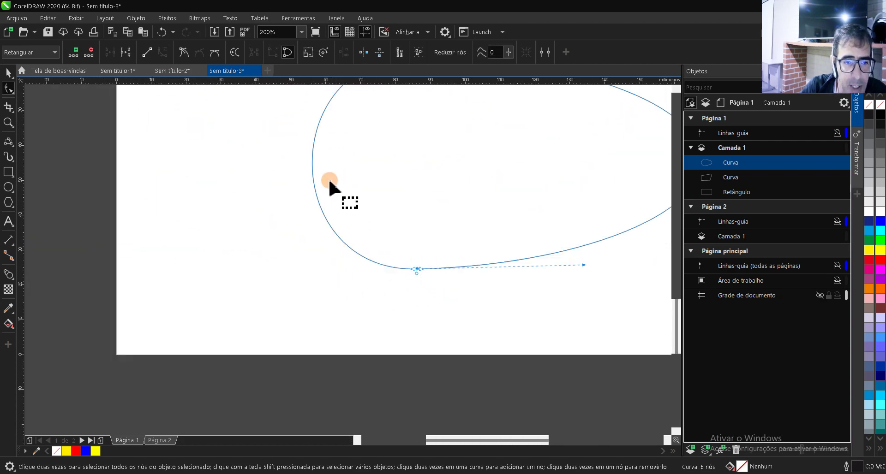
pyautogui.scroll(-4, 285, 207)
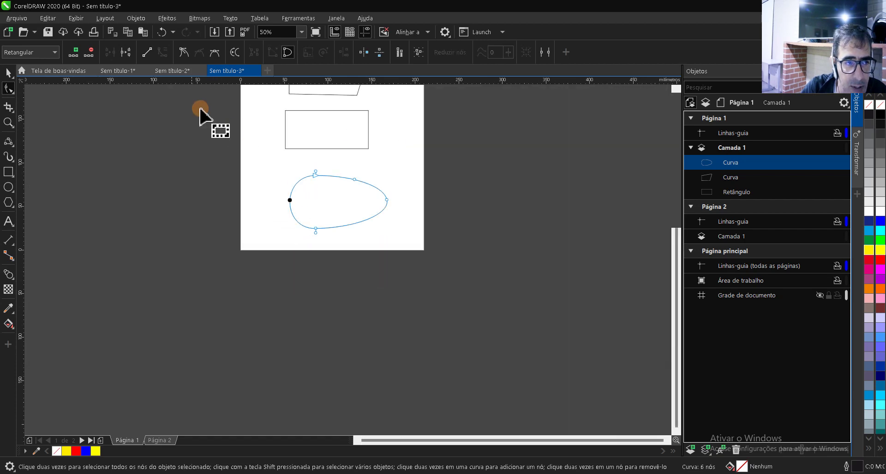
pyautogui.click(147, 52)
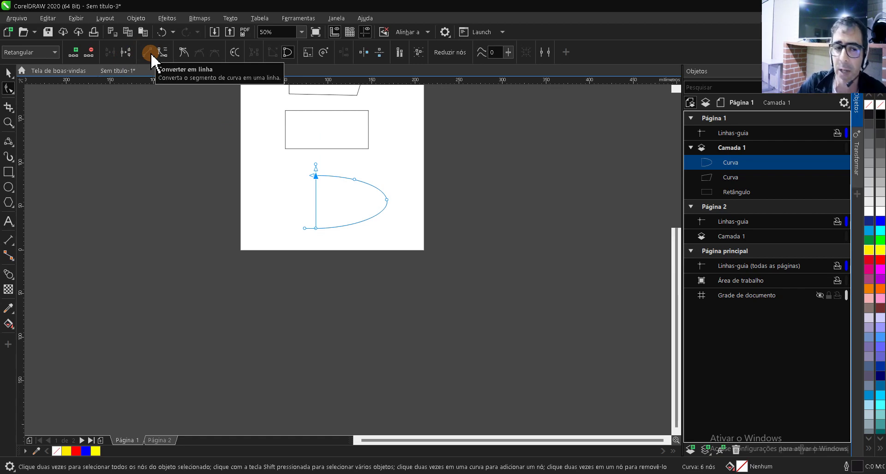
# Adjust the handles of the D shape's rightmost node so that they stand vertical
pyautogui.click(388, 199)
pyautogui.scroll(4, 391, 199)
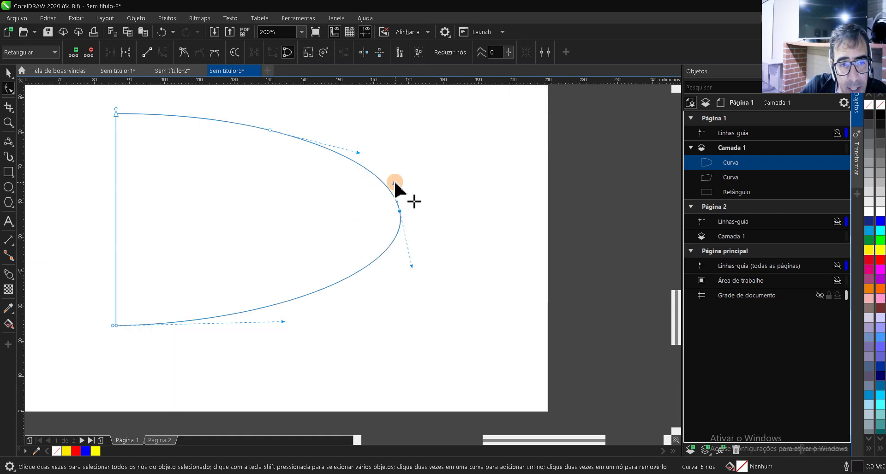
pyautogui.moveTo(393, 184)
pyautogui.mouseDown()
pyautogui.moveTo(423, 191)
pyautogui.moveTo(431, 219)
pyautogui.moveTo(431, 203)
pyautogui.moveTo(392, 180)
pyautogui.moveTo(356, 201)
pyautogui.moveTo(357, 229)
pyautogui.moveTo(385, 179)
pyautogui.moveTo(422, 186)
pyautogui.moveTo(424, 206)
pyautogui.moveTo(400, 183)
pyautogui.mouseUp()
pyautogui.scroll(-3, 400, 260)
pyautogui.scroll(2, 355, 217)
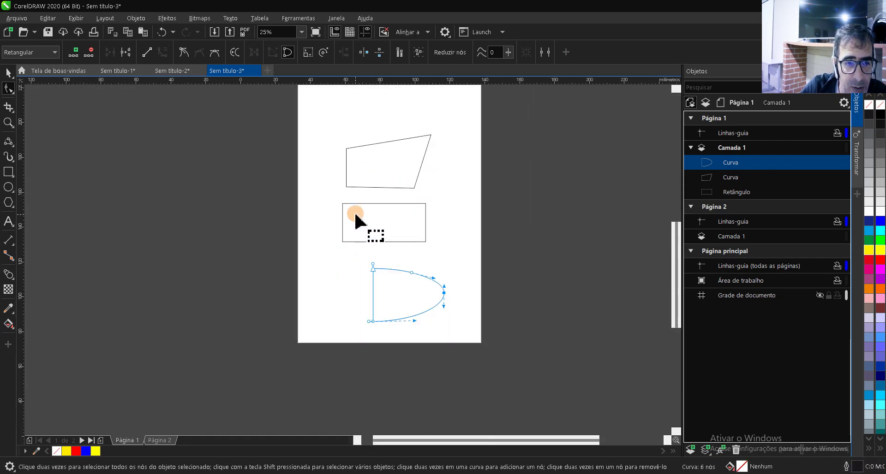
# Convert the rectangle to curves and shift its right edge about 19 mm outward horizontally, undoing the diagonal shift
pyautogui.click(369, 193)
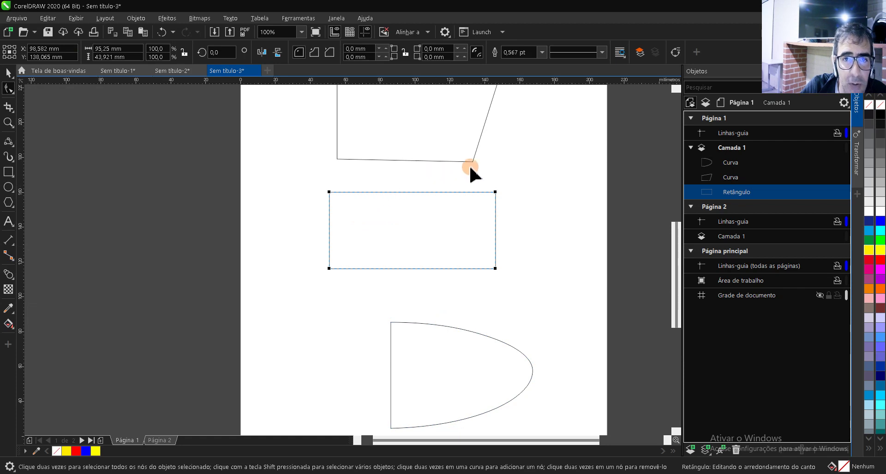
pyautogui.click(675, 52)
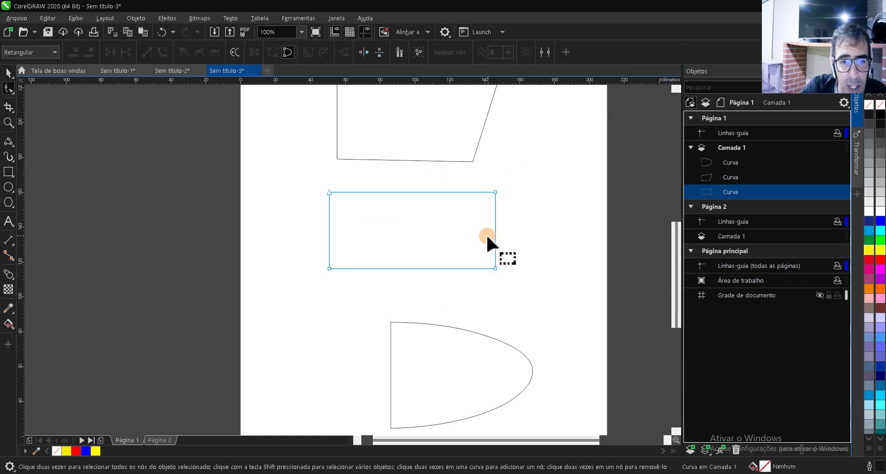
pyautogui.moveTo(496, 230); pyautogui.dragTo(536, 190)
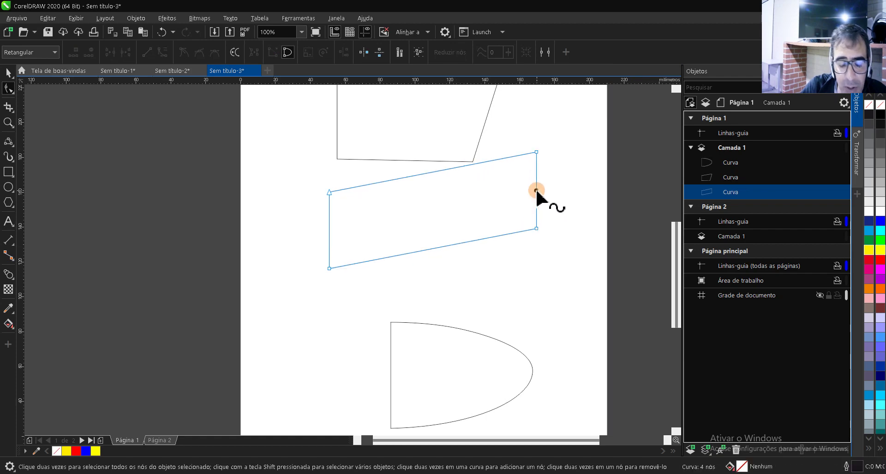
pyautogui.hotkey('ctrl', 'z')
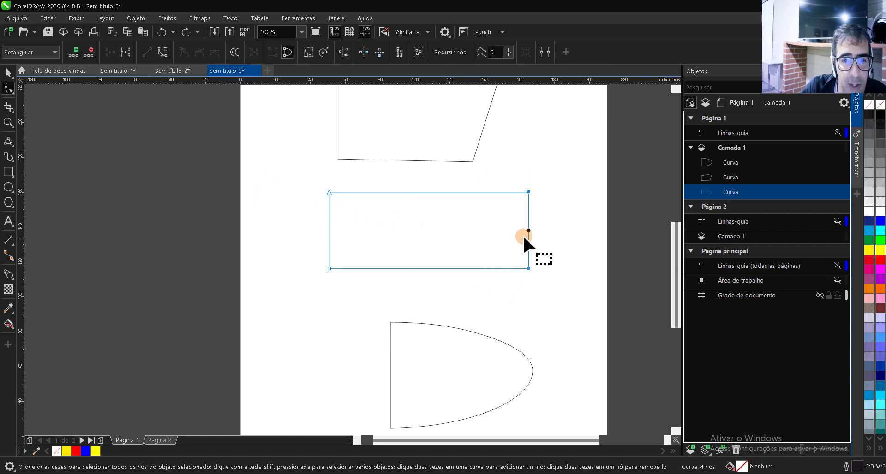
# Convert the rectangle's straight right edge to a curve segment and bulge it outward about 28 mm
pyautogui.click(162, 54)
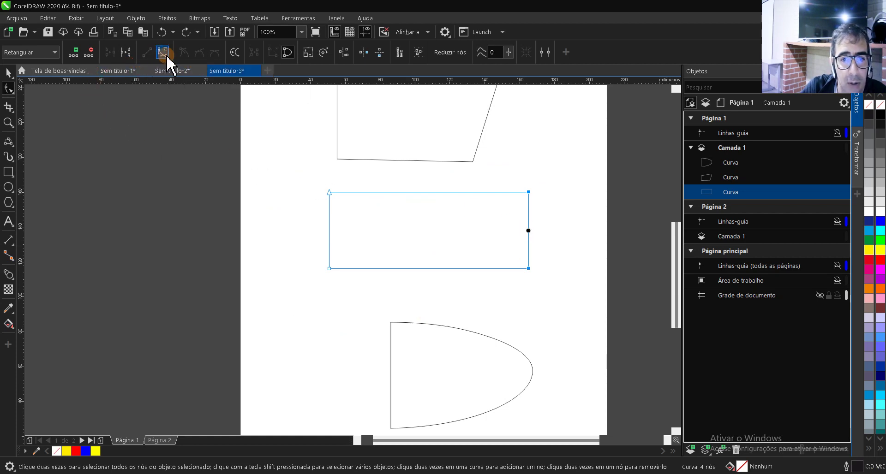
pyautogui.click(471, 209)
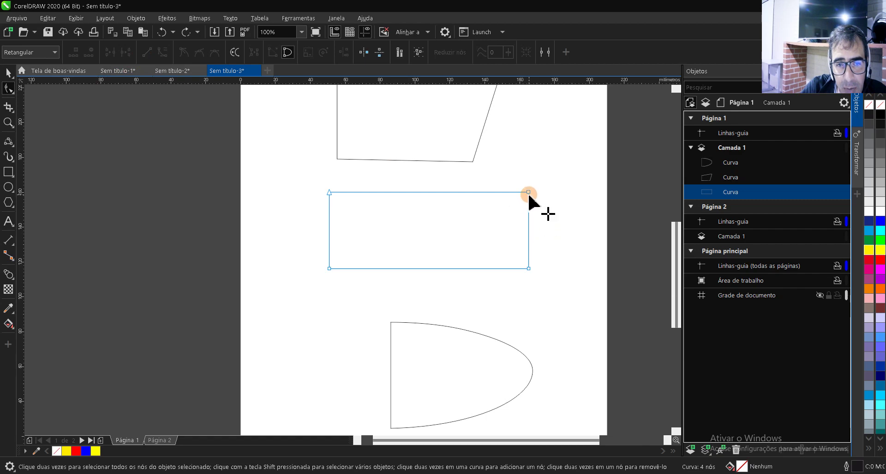
pyautogui.click(528, 230)
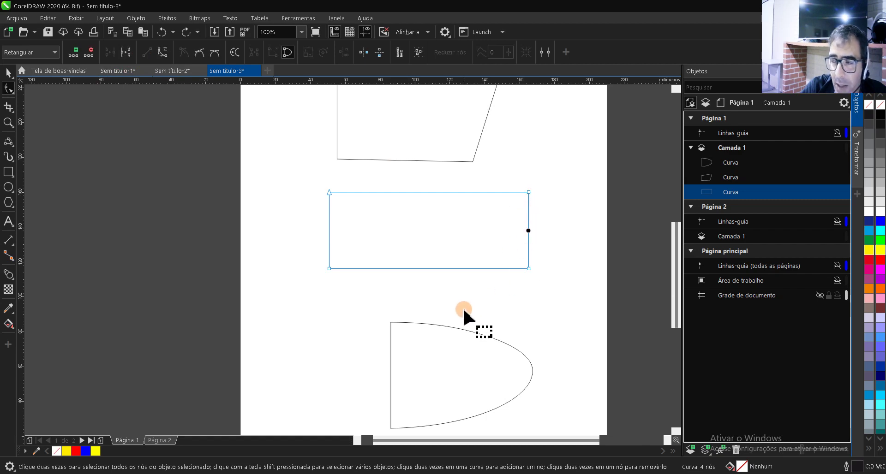
pyautogui.click(161, 52)
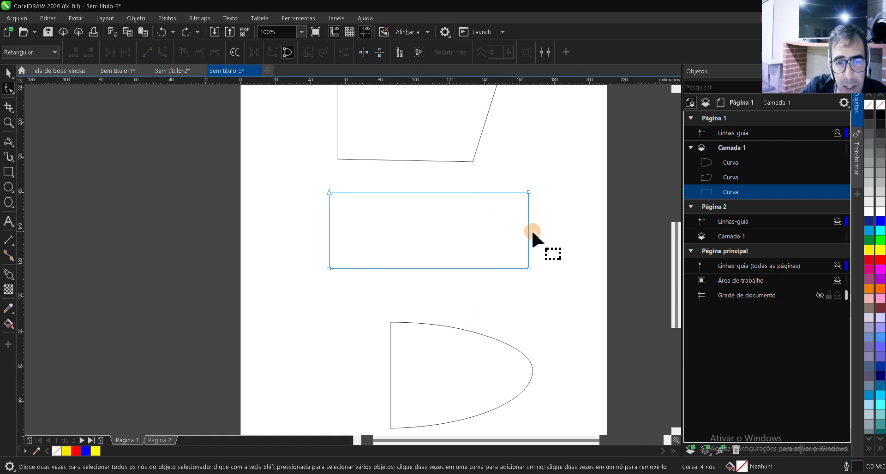
pyautogui.click(528, 228)
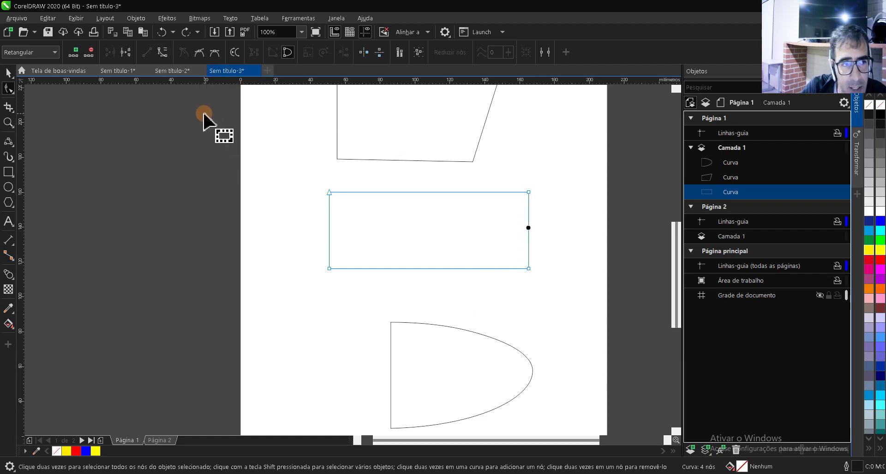
pyautogui.click(162, 52)
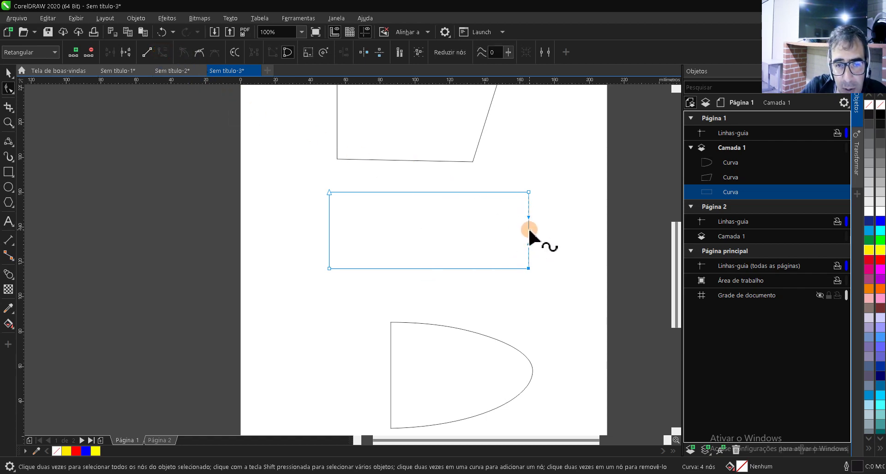
pyautogui.moveTo(529, 231); pyautogui.dragTo(568, 242)
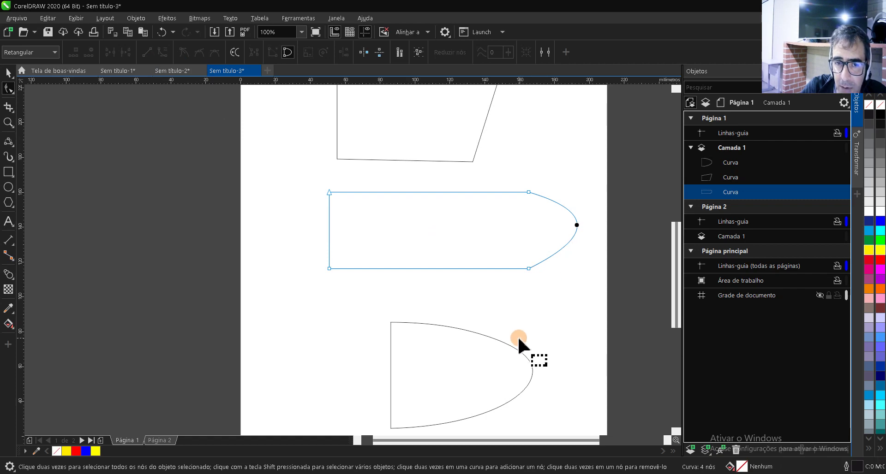
# Add a cusp node with nearly vertical handles at the tip of the right-hand bulge
pyautogui.doubleClick(577, 224)
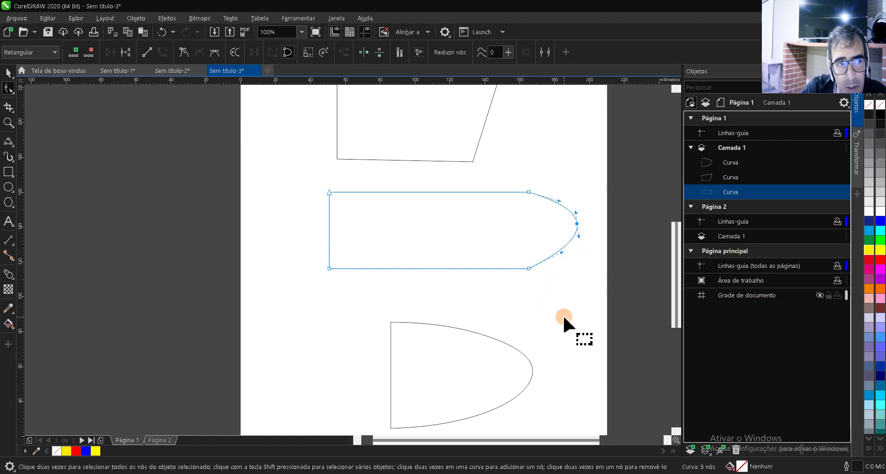
pyautogui.moveTo(577, 236)
pyautogui.mouseDown()
pyautogui.moveTo(548, 223)
pyautogui.moveTo(580, 240)
pyautogui.moveTo(598, 215)
pyautogui.moveTo(600, 234)
pyautogui.moveTo(539, 245)
pyautogui.moveTo(532, 223)
pyautogui.moveTo(553, 253)
pyautogui.moveTo(600, 228)
pyautogui.moveTo(579, 258)
pyautogui.moveTo(542, 261)
pyautogui.moveTo(577, 244)
pyautogui.mouseUp()
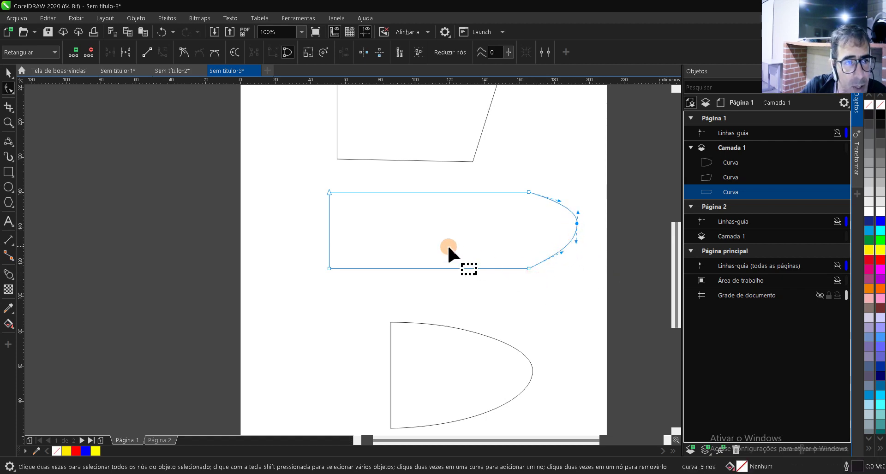
pyautogui.click(182, 52)
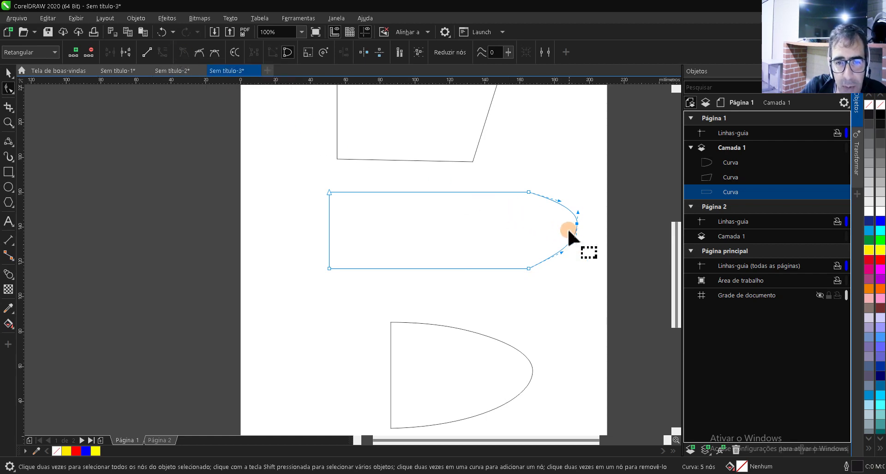
# Reshape both sides of the bulge by moving the cusp node's handles independently, and delete that node
pyautogui.moveTo(575, 242); pyautogui.dragTo(493, 240)
pyautogui.moveTo(548, 200); pyautogui.dragTo(575, 138)
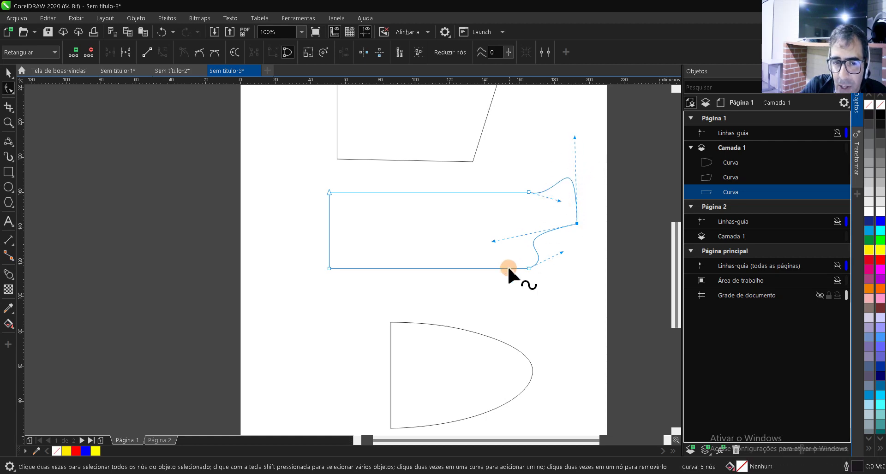
pyautogui.moveTo(492, 241); pyautogui.dragTo(593, 264)
pyautogui.press('Delete')
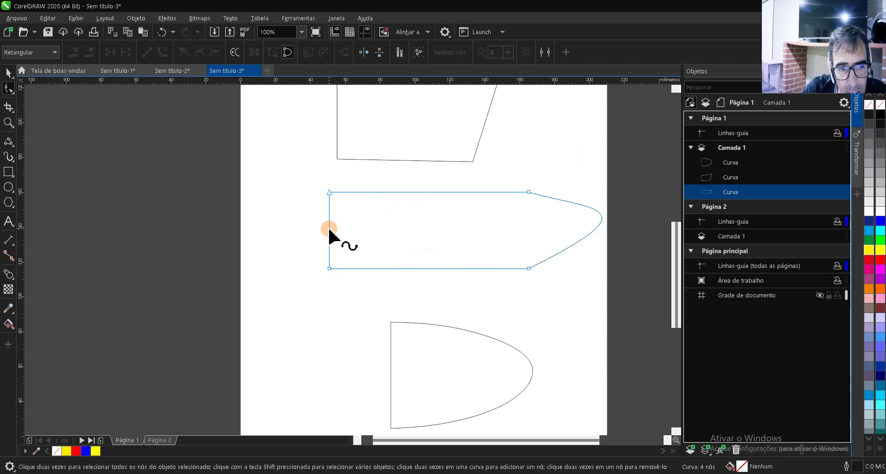
# Bulge the long shape's straight left edge outward about 33 mm using its end-node handles, undoing the trial inward bend
pyautogui.scroll(5, 318, 244)
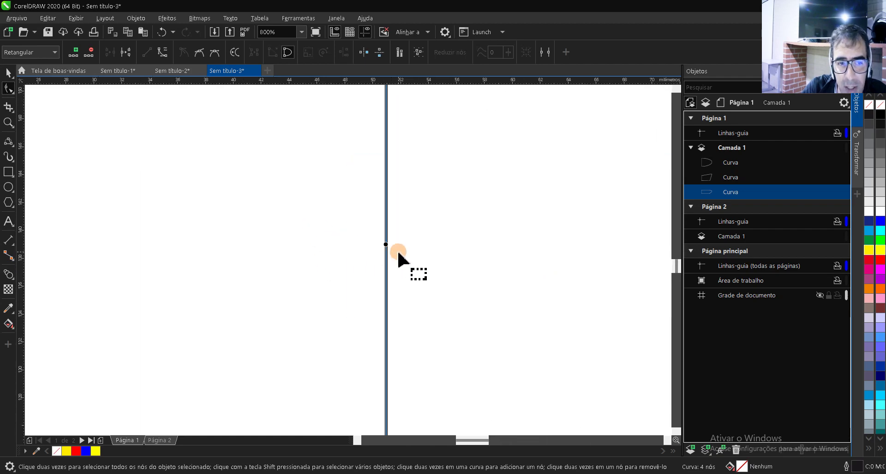
pyautogui.scroll(-2, 364, 245)
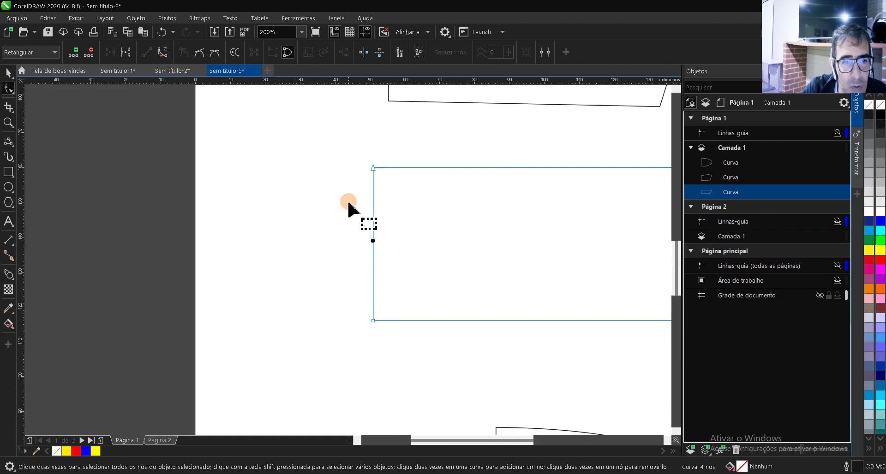
pyautogui.scroll(-2, 353, 208)
pyautogui.click(363, 190)
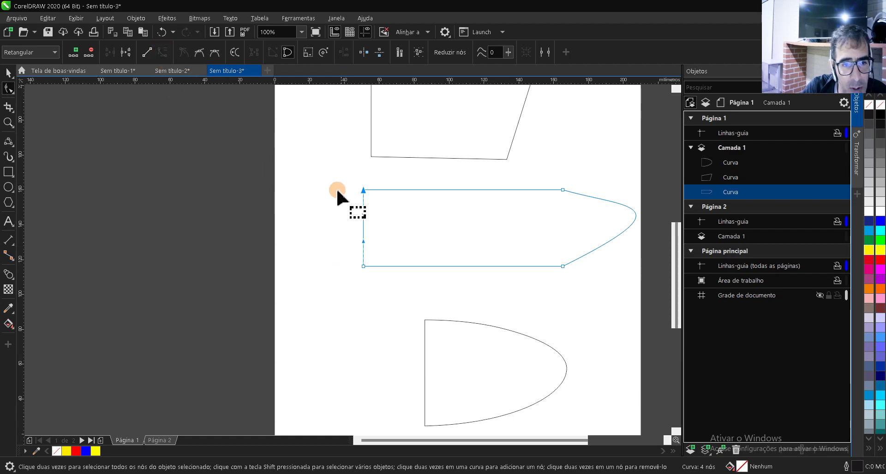
pyautogui.moveTo(363, 215); pyautogui.dragTo(287, 196)
pyautogui.moveTo(363, 240); pyautogui.dragTo(282, 277)
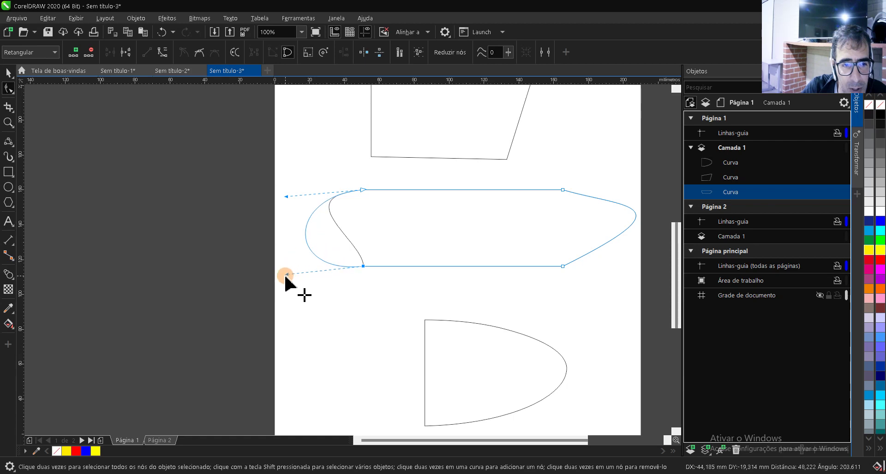
pyautogui.click(302, 234)
pyautogui.moveTo(305, 233); pyautogui.dragTo(462, 232)
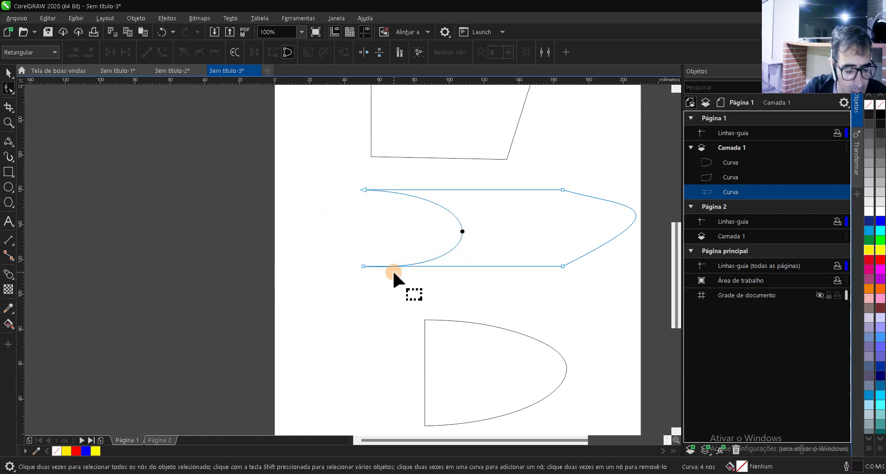
pyautogui.hotkey('ctrl', 'z')
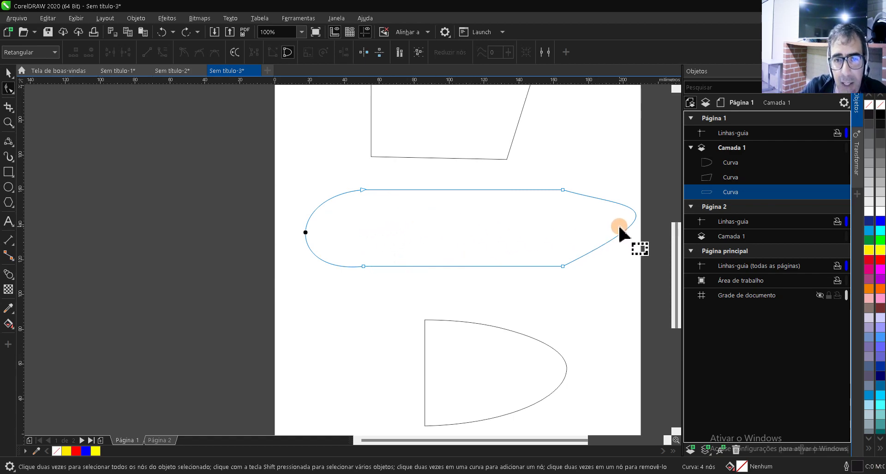
# Fill the long bulged shape and the four-sided shape above it with green (#00FF00)
pyautogui.press('space')
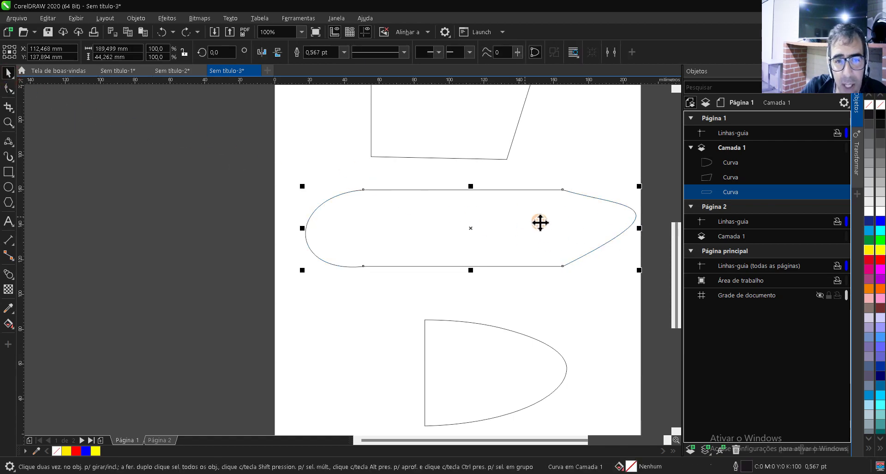
pyautogui.click(880, 240)
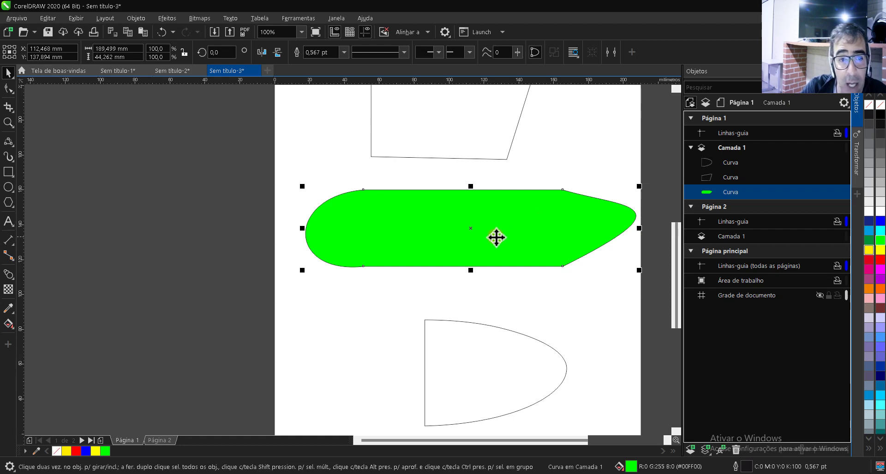
pyautogui.scroll(-2, 455, 255)
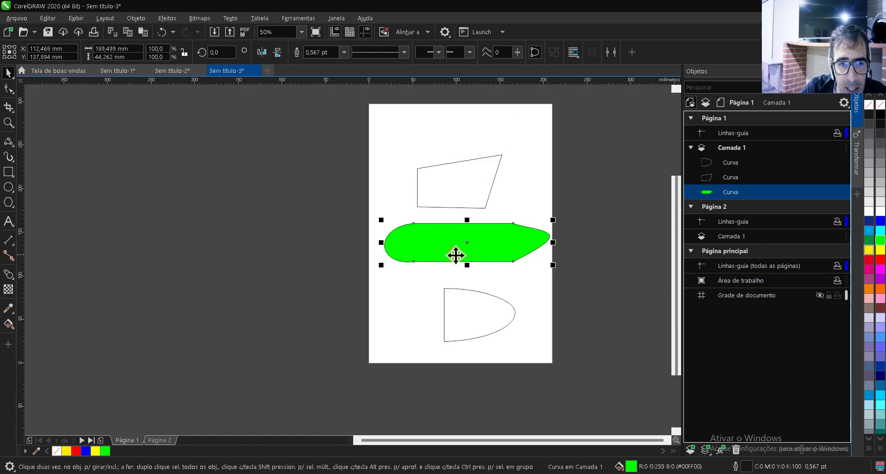
pyautogui.scroll(1, 464, 240)
pyautogui.scroll(1, 447, 180)
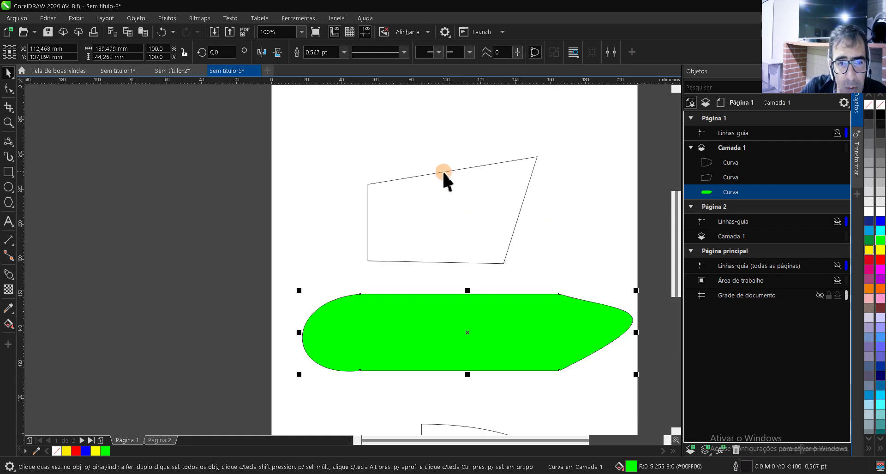
pyautogui.click(445, 167)
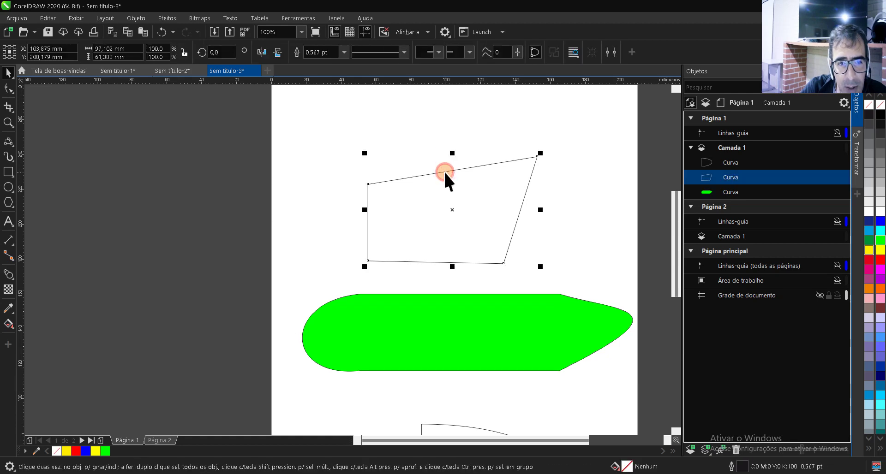
pyautogui.click(880, 240)
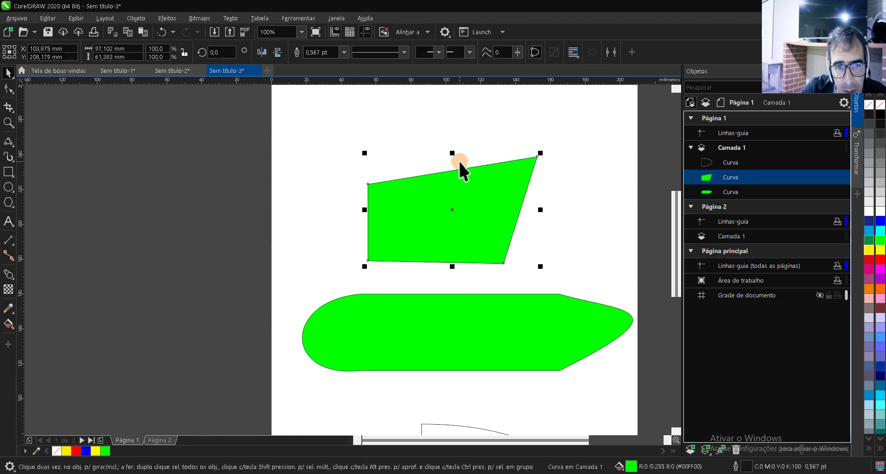
# Add a node near the middle of the four-sided shape's sloping top edge and select it
pyautogui.scroll(2, 431, 175)
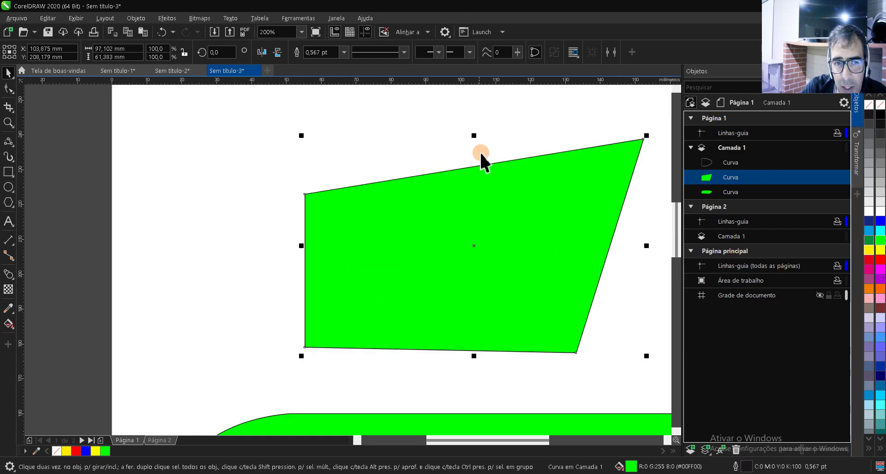
pyautogui.click(9, 87)
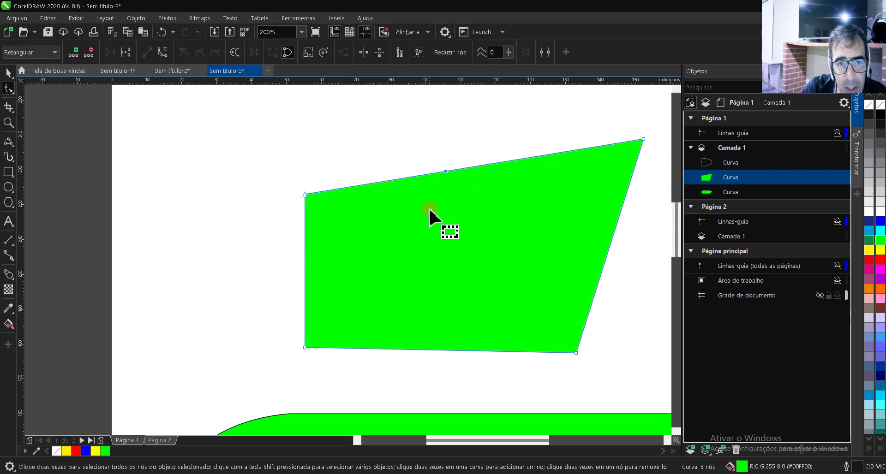
pyautogui.doubleClick(446, 171)
pyautogui.scroll(2, 446, 171)
pyautogui.scroll(2, 442, 178)
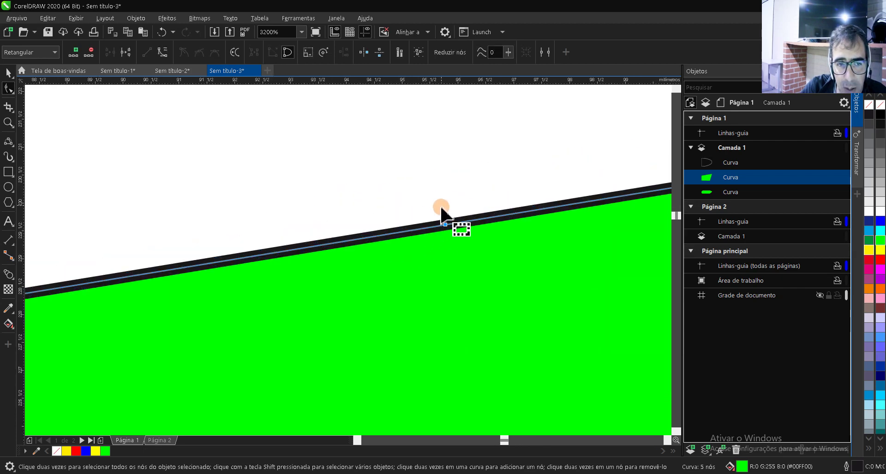
pyautogui.scroll(-4, 427, 195)
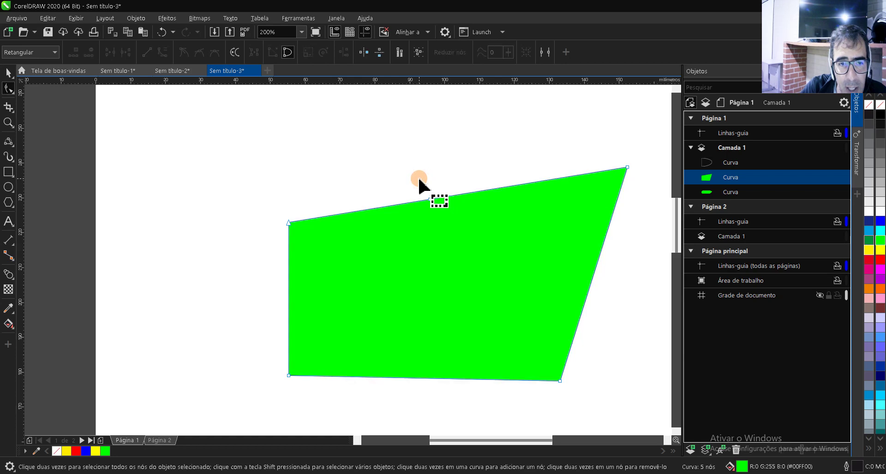
pyautogui.moveTo(415, 175); pyautogui.dragTo(437, 205)
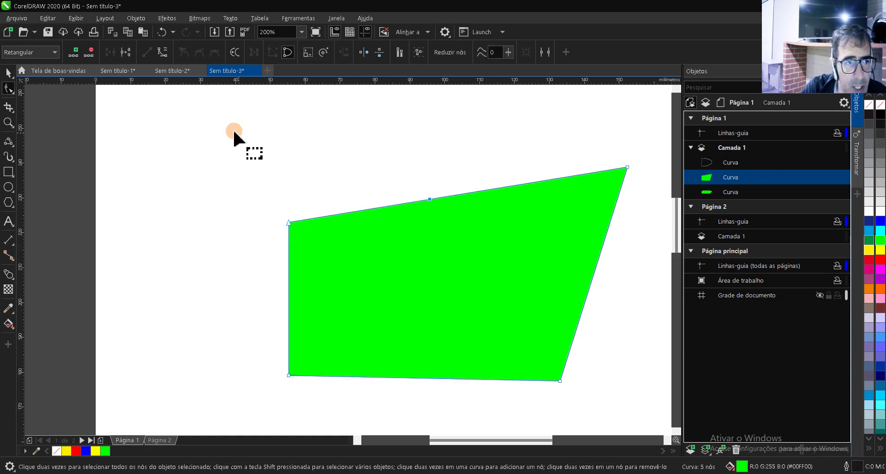
# Break the curve at the top edge's middle node and pull the two ends apart to a gap of about 22 mm
pyautogui.click(130, 58)
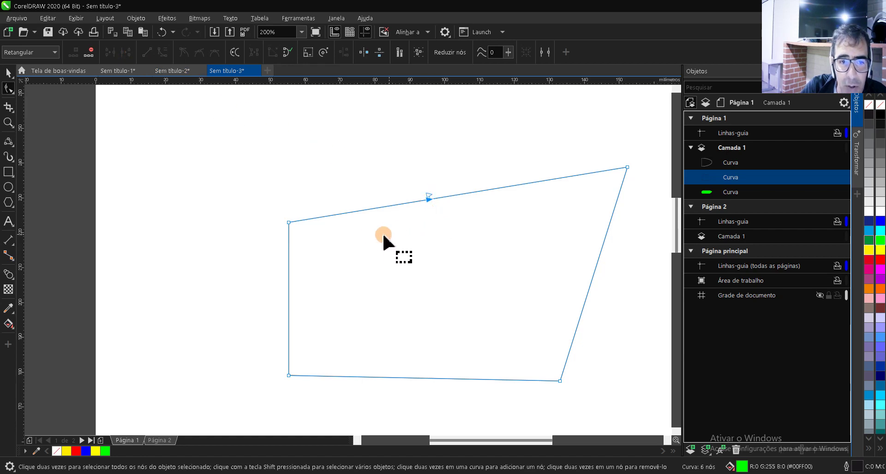
pyautogui.moveTo(428, 198); pyautogui.dragTo(489, 189)
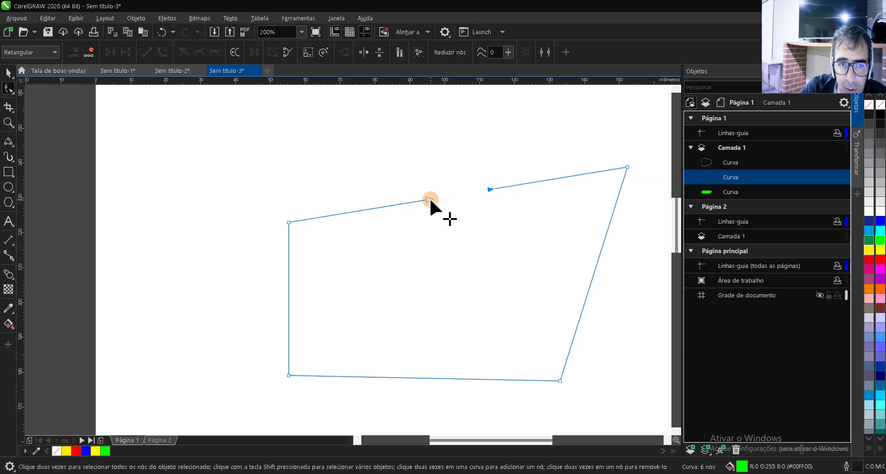
pyautogui.moveTo(429, 199); pyautogui.dragTo(417, 202)
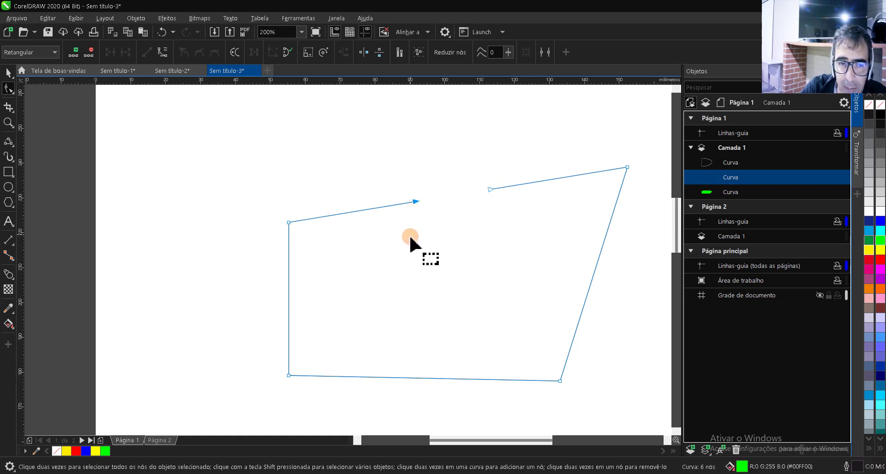
# Close the gap in the top edge with a 3-point curve from end to end, arching upward about 8 mm
pyautogui.click(13, 142)
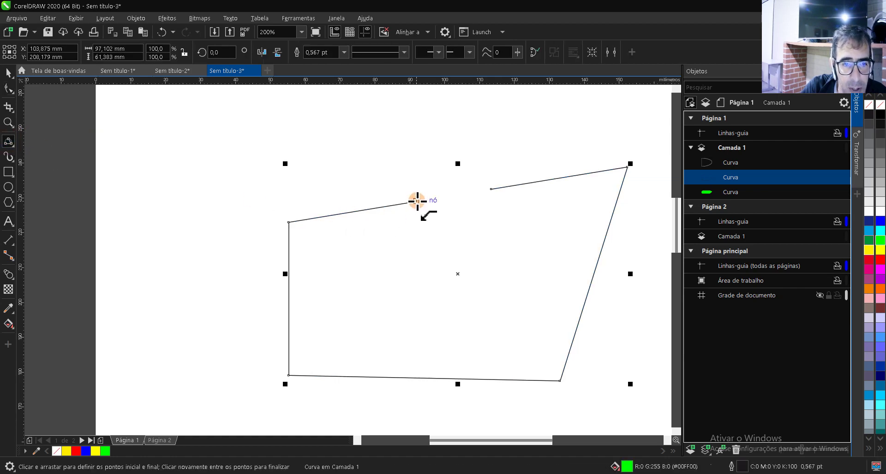
pyautogui.moveTo(416, 201); pyautogui.dragTo(492, 190)
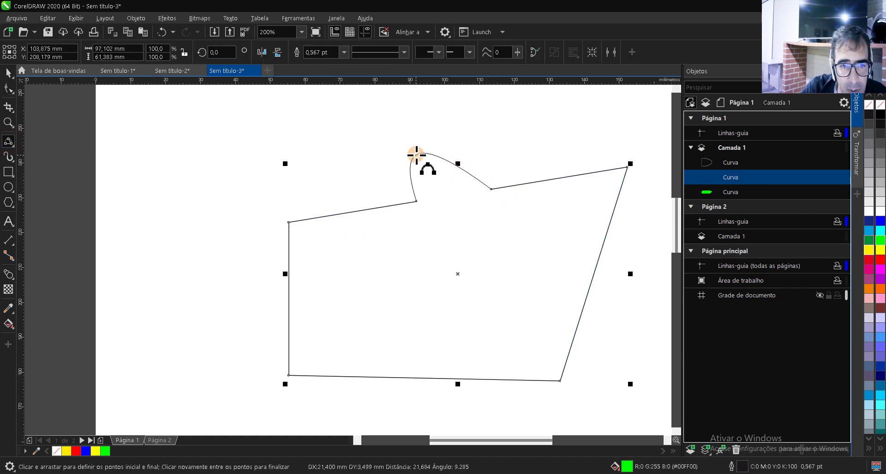
pyautogui.click(450, 167)
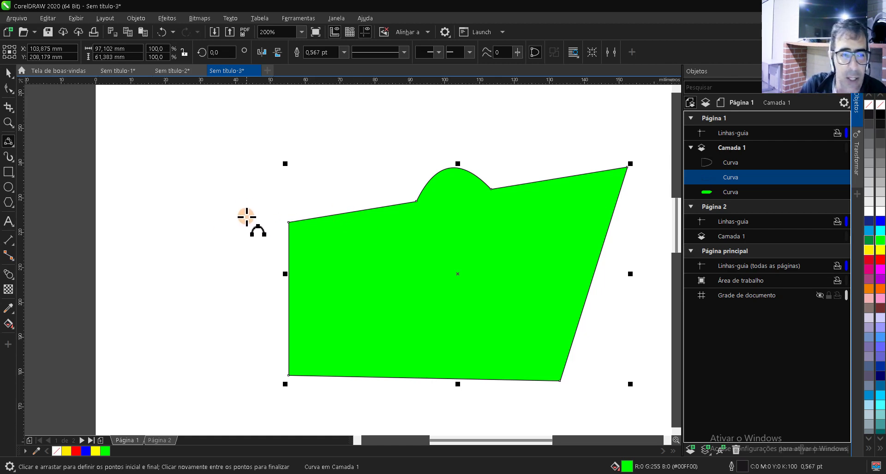
# Break the curve at the lower-left corner node and move the left edge's free end about 1.5 mm up and outward
pyautogui.click(9, 88)
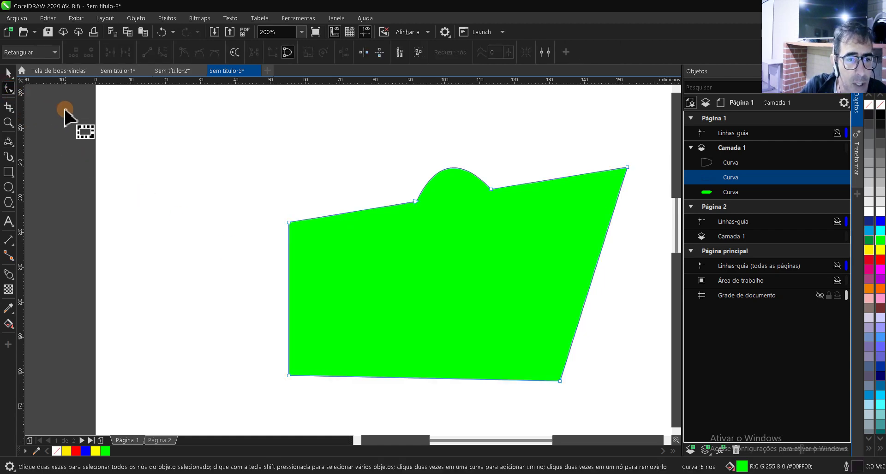
pyautogui.click(289, 375)
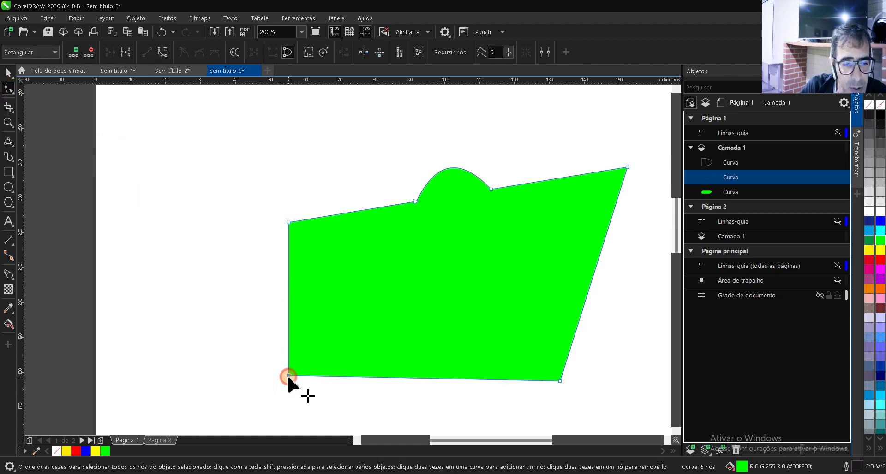
pyautogui.click(126, 53)
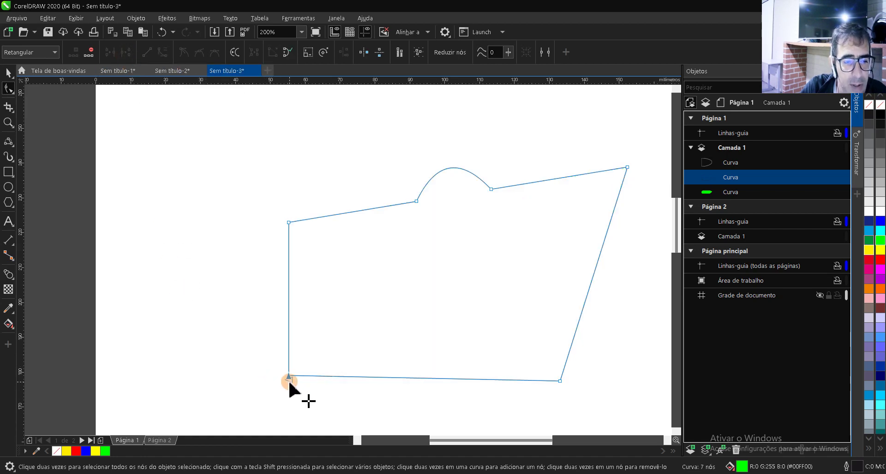
pyautogui.scroll(8, 289, 389)
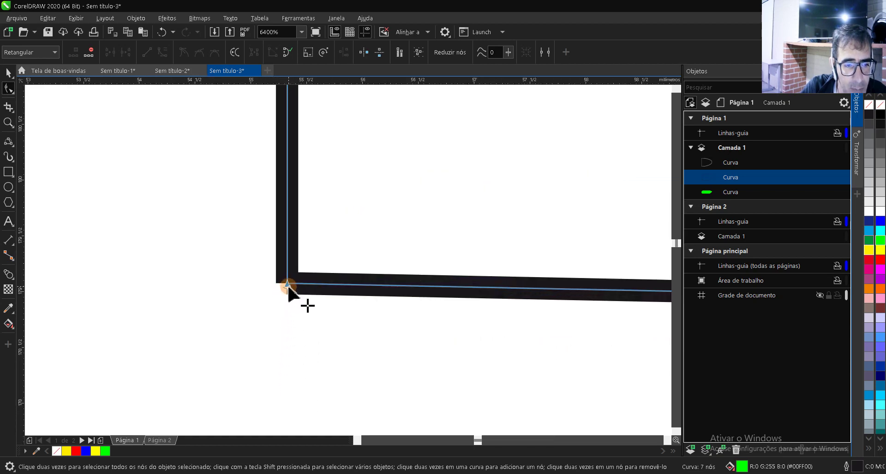
pyautogui.moveTo(287, 283); pyautogui.dragTo(153, 249)
# Try moving the bottom edge's free end onto the left edge's end and joining them with a tiny 3-point curve, then undo both
pyautogui.moveTo(287, 282); pyautogui.dragTo(155, 251)
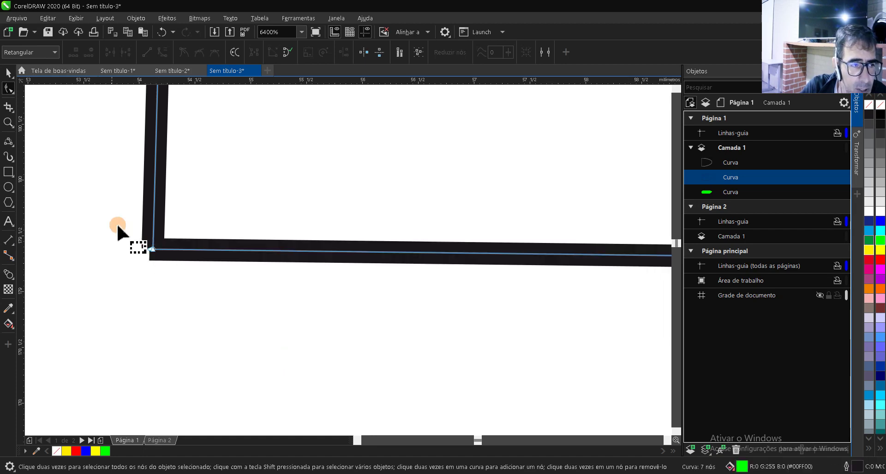
pyautogui.click(10, 104)
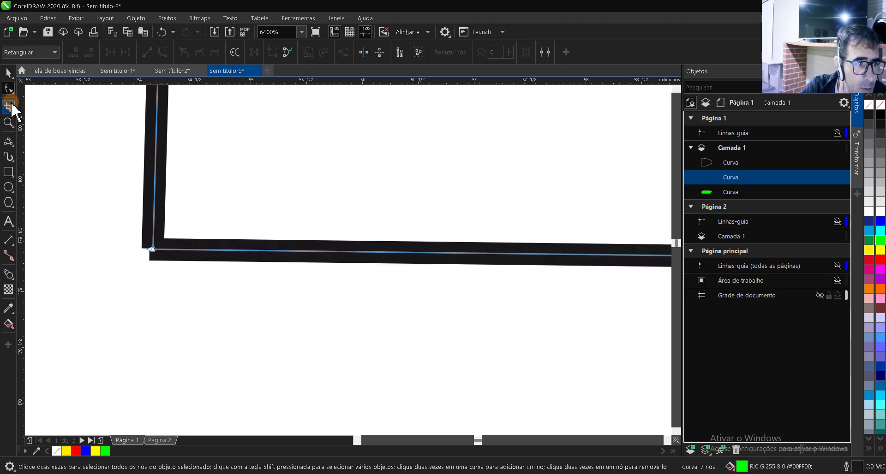
pyautogui.click(9, 141)
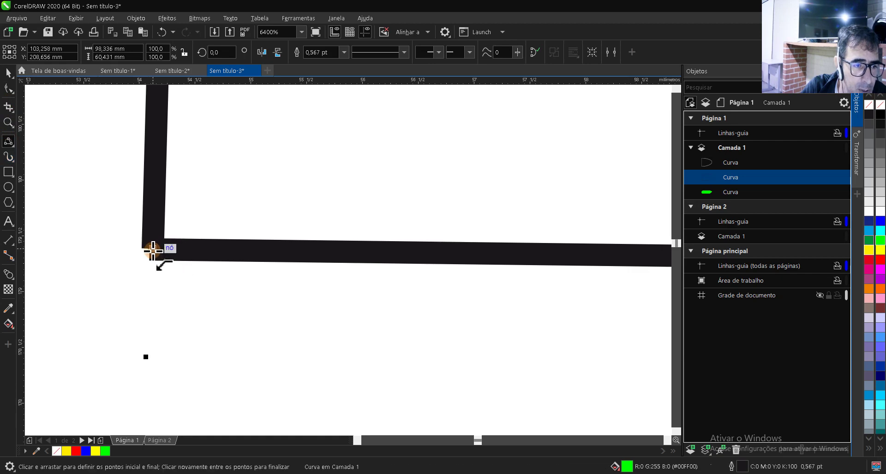
pyautogui.moveTo(158, 253)
pyautogui.mouseDown()
pyautogui.moveTo(156, 261)
pyautogui.moveTo(149, 250)
pyautogui.mouseUp()
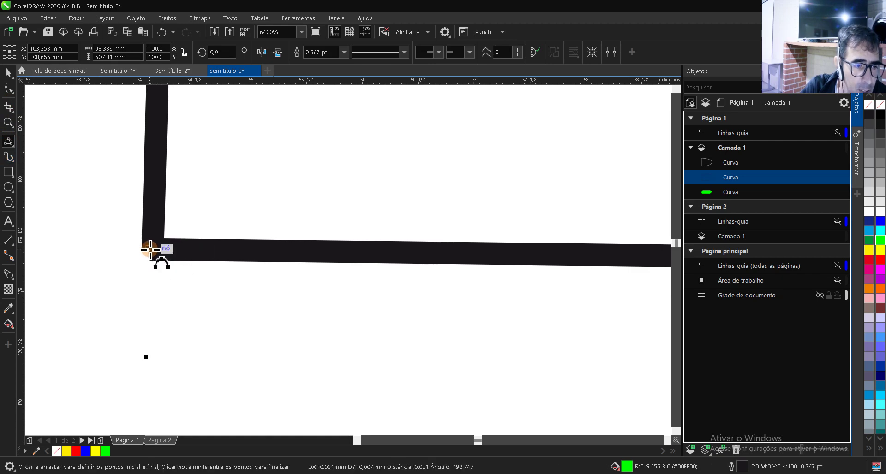
pyautogui.click(152, 278)
pyautogui.scroll(-1, 215, 307)
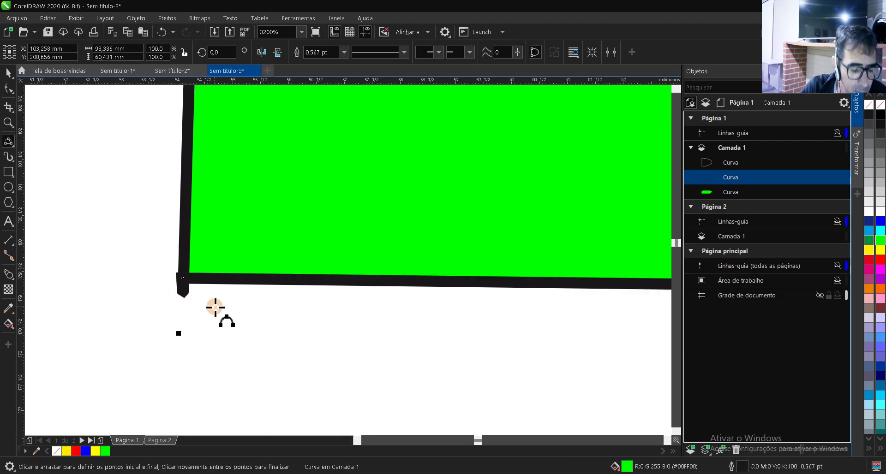
pyautogui.hotkey('ctrl', 'z')
pyautogui.hotkey('ctrl', 'z')
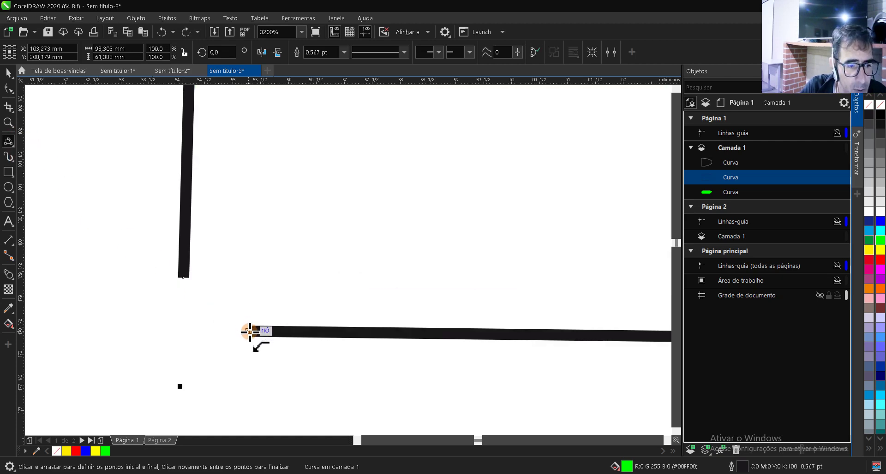
# Close the lower-left corner gap with a slightly bowed 3-point curve from the bottom edge's end to the left edge's end
pyautogui.moveTo(250, 331); pyautogui.dragTo(183, 277)
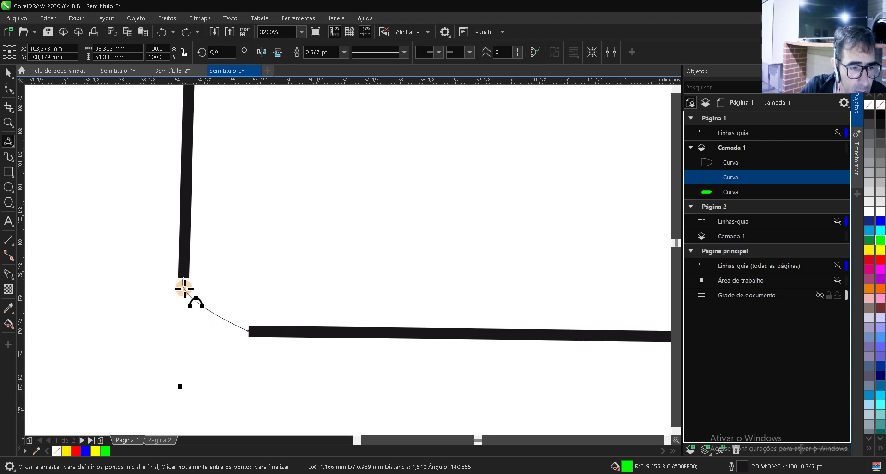
pyautogui.click(194, 290)
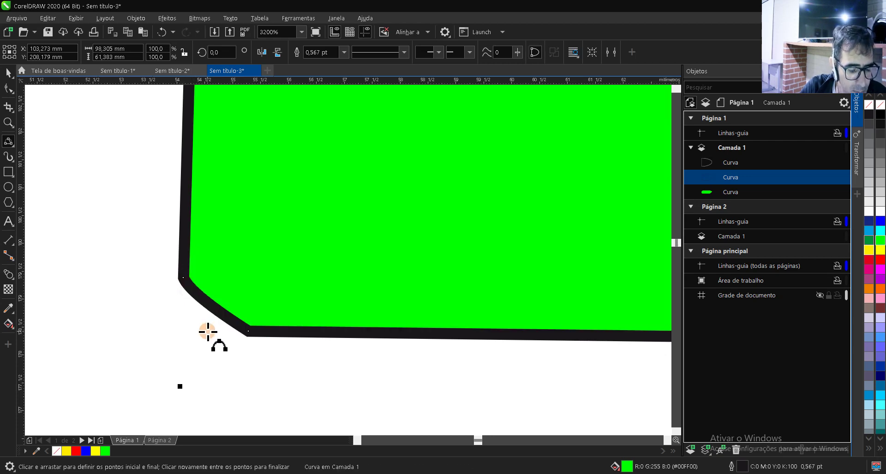
# Undo the 3-point curve at the lower-left corner and move the bottom edge's free end about 0.4 mm up and outward
pyautogui.hotkey('ctrl', 'z')
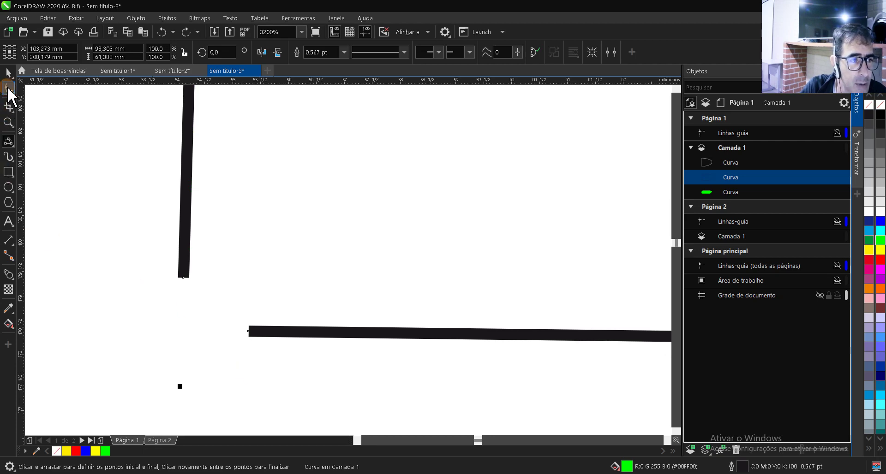
pyautogui.click(9, 88)
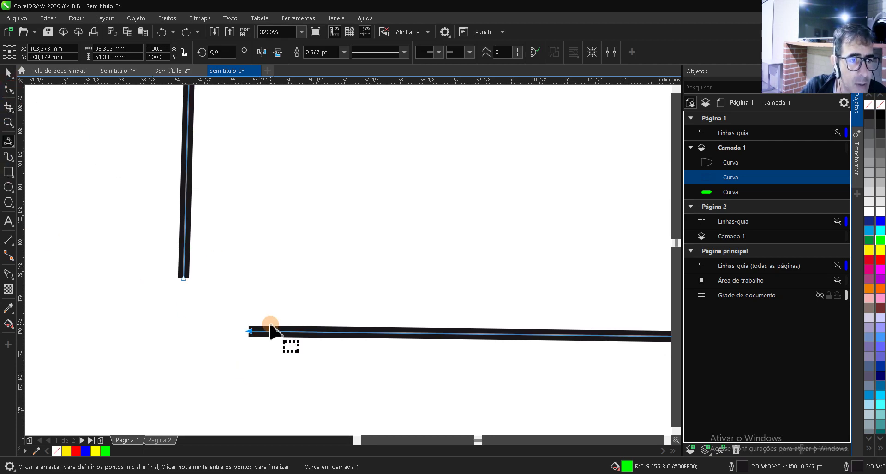
pyautogui.moveTo(248, 331); pyautogui.dragTo(231, 328)
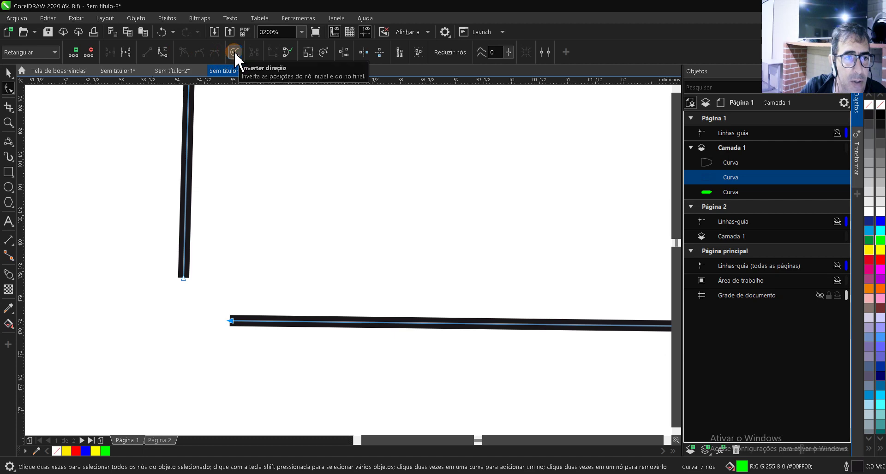
# Close the open curve automatically with a straight segment across the lower-left corner gap
pyautogui.click(287, 51)
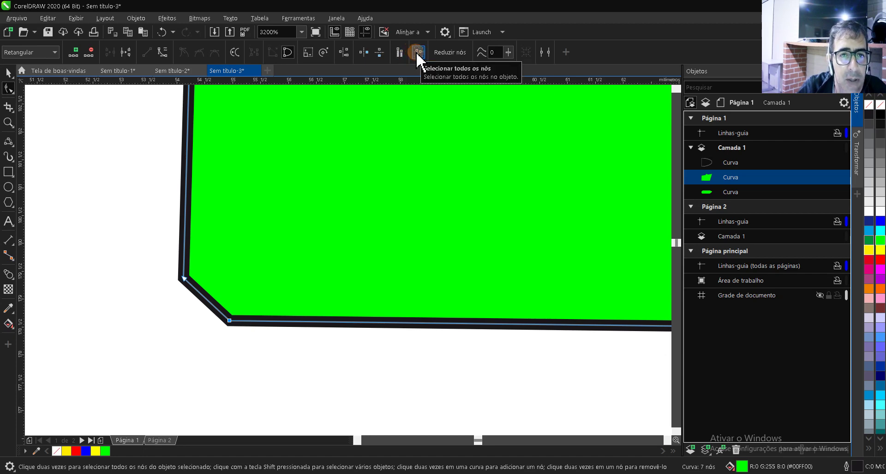
pyautogui.scroll(-10, 263, 276)
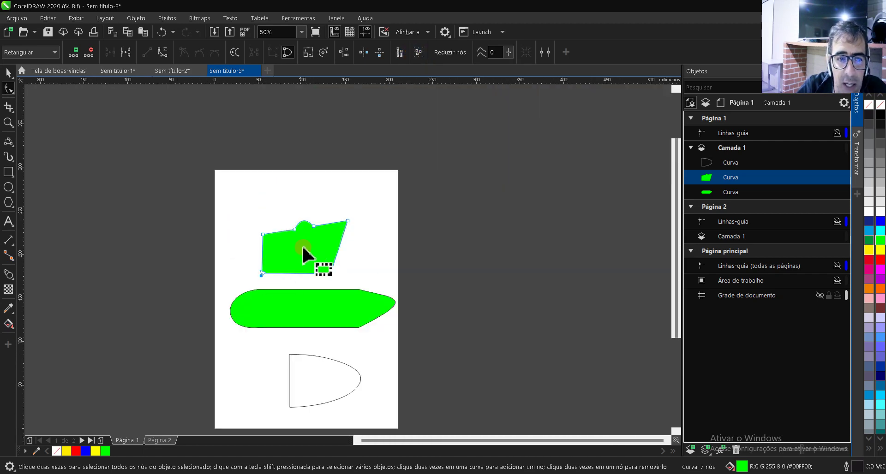
pyautogui.scroll(3, 303, 255)
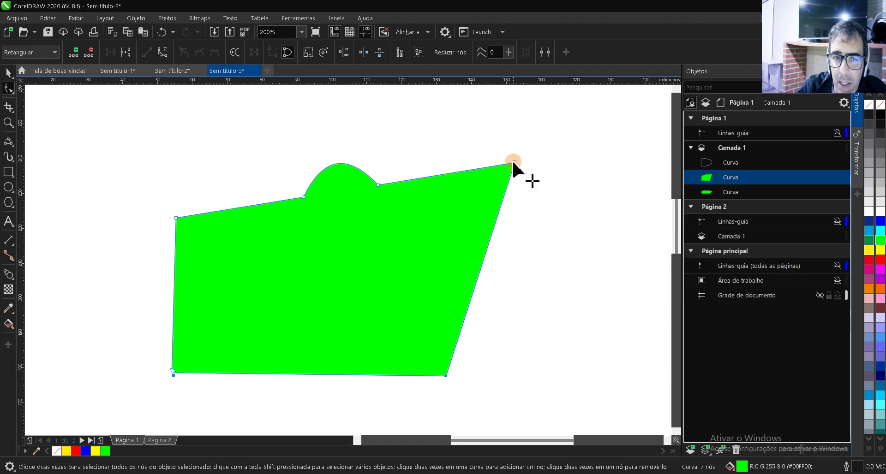
pyautogui.click(489, 239)
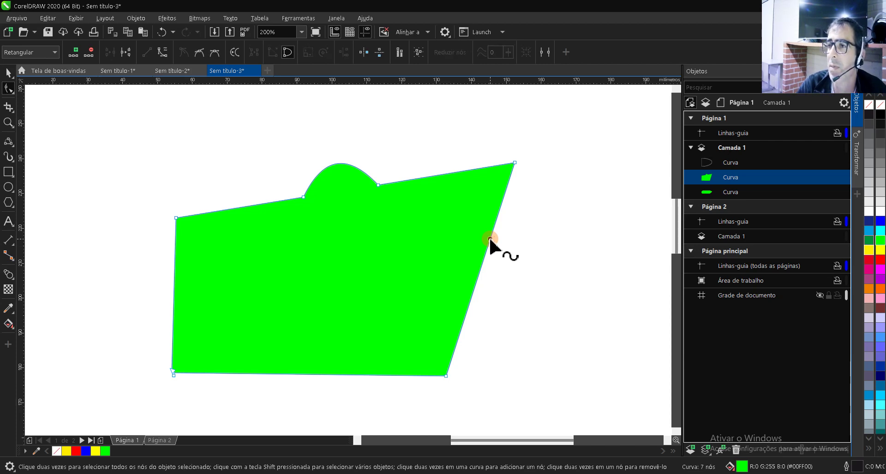
pyautogui.scroll(-2, 489, 239)
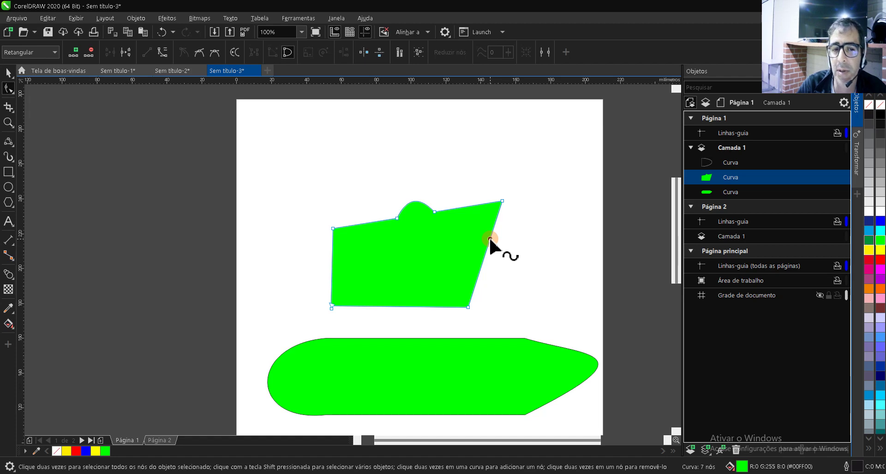
pyautogui.moveTo(490, 239); pyautogui.dragTo(574, 353)
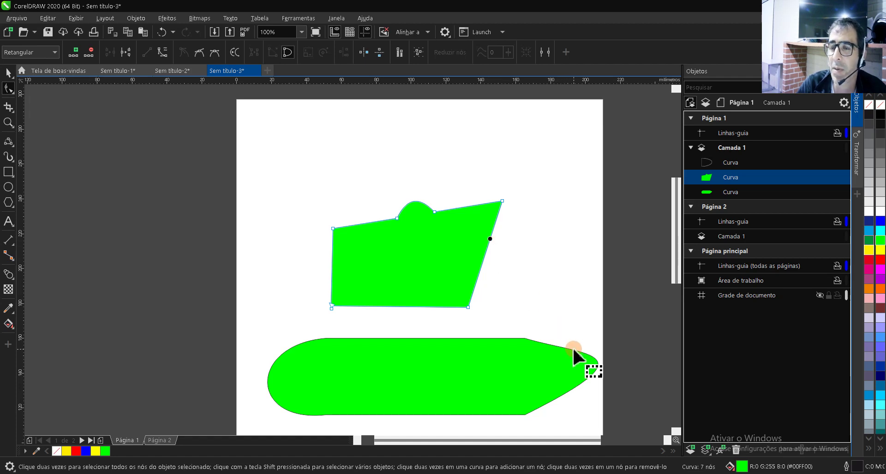
pyautogui.moveTo(573, 353); pyautogui.dragTo(133, 158)
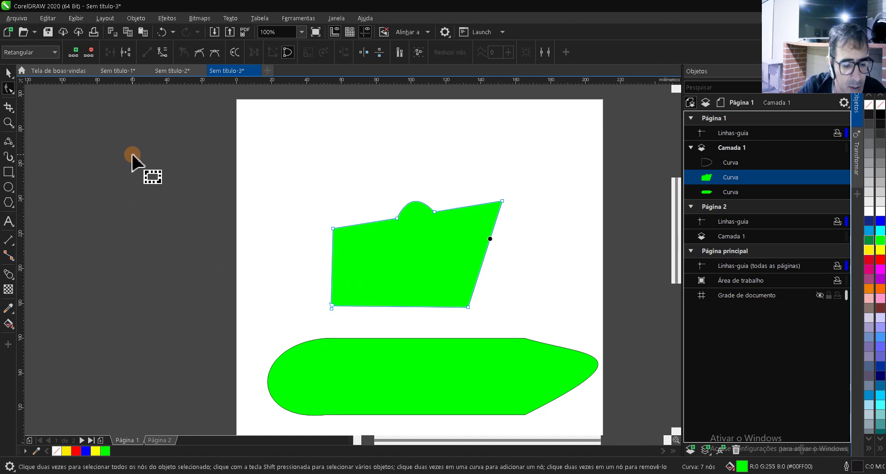